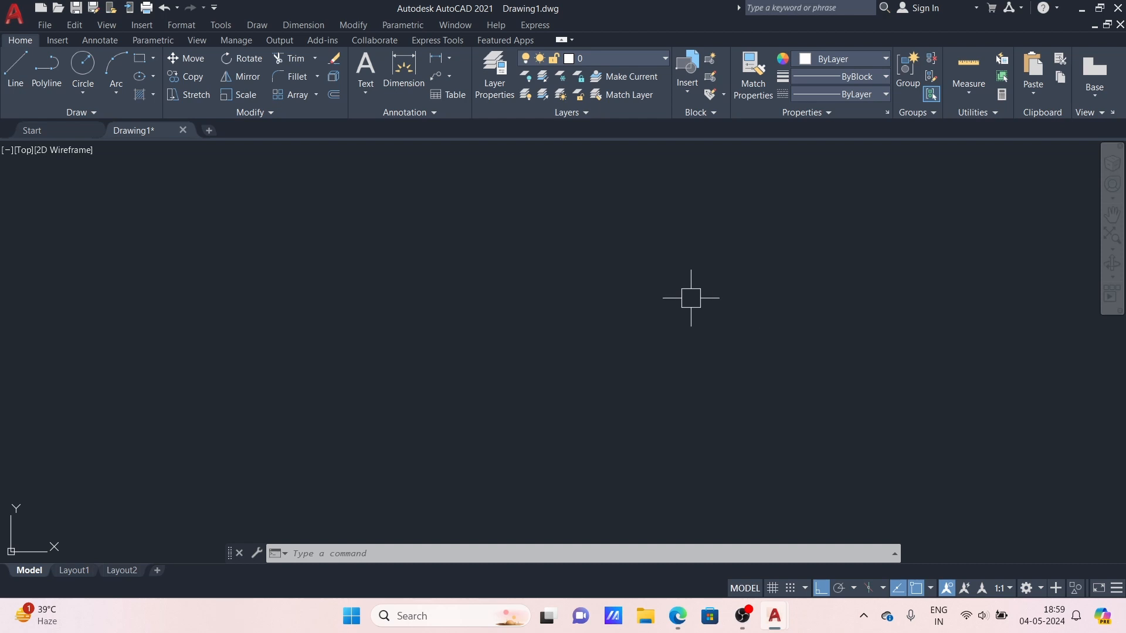
Step: Draw a single freehand horizontal line in the empty drawing area and end the Line command
left_click(12, 93)
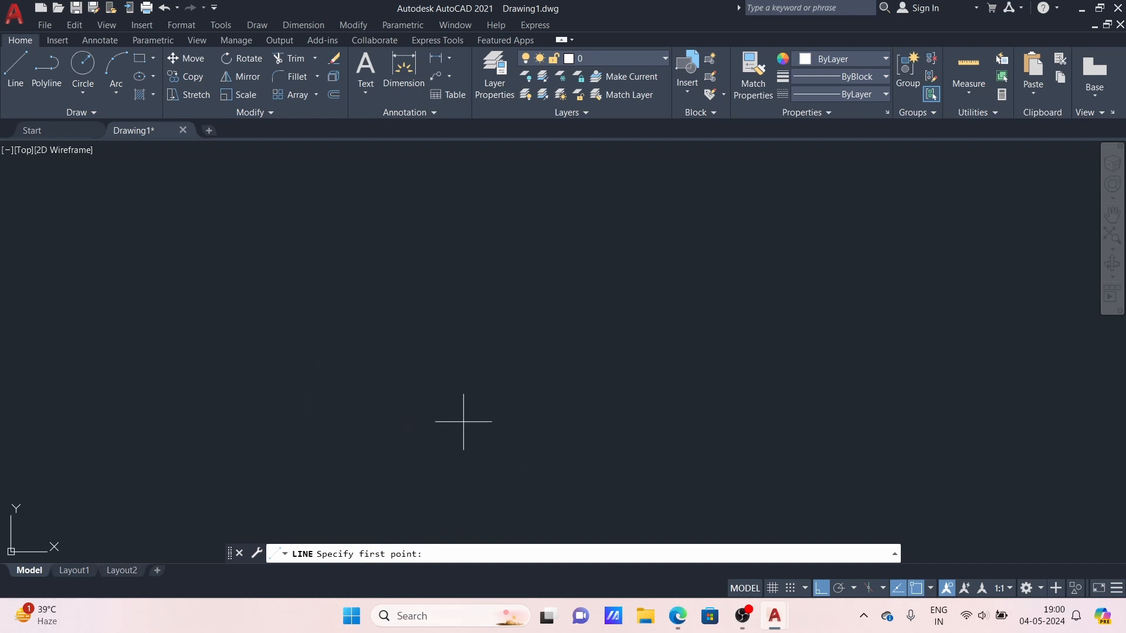
left_click(337, 422)
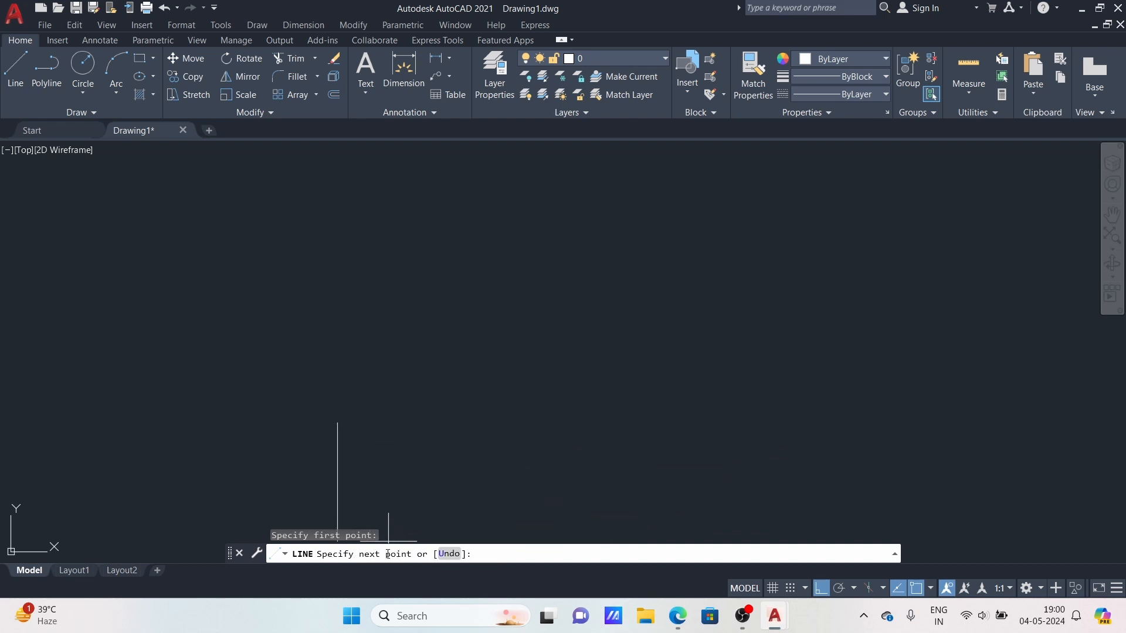
left_click(682, 424)
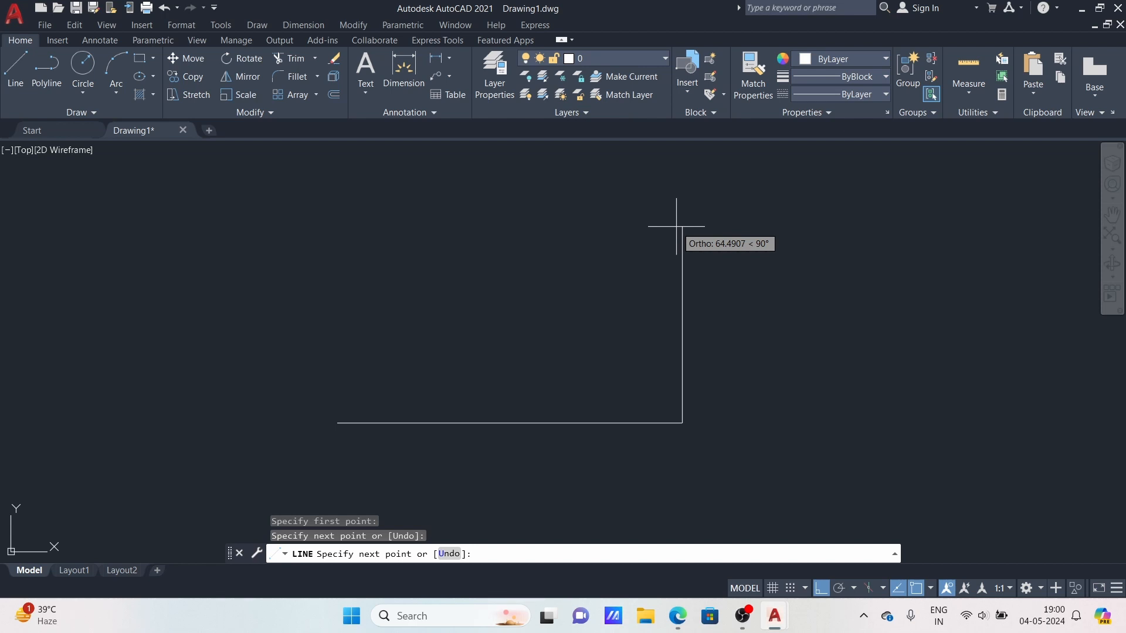
key("Escape")
mouse_move(639, 322)
middle_mouse_down()
mouse_move(604, 289)
mouse_move(422, 304)
middle_mouse_up()
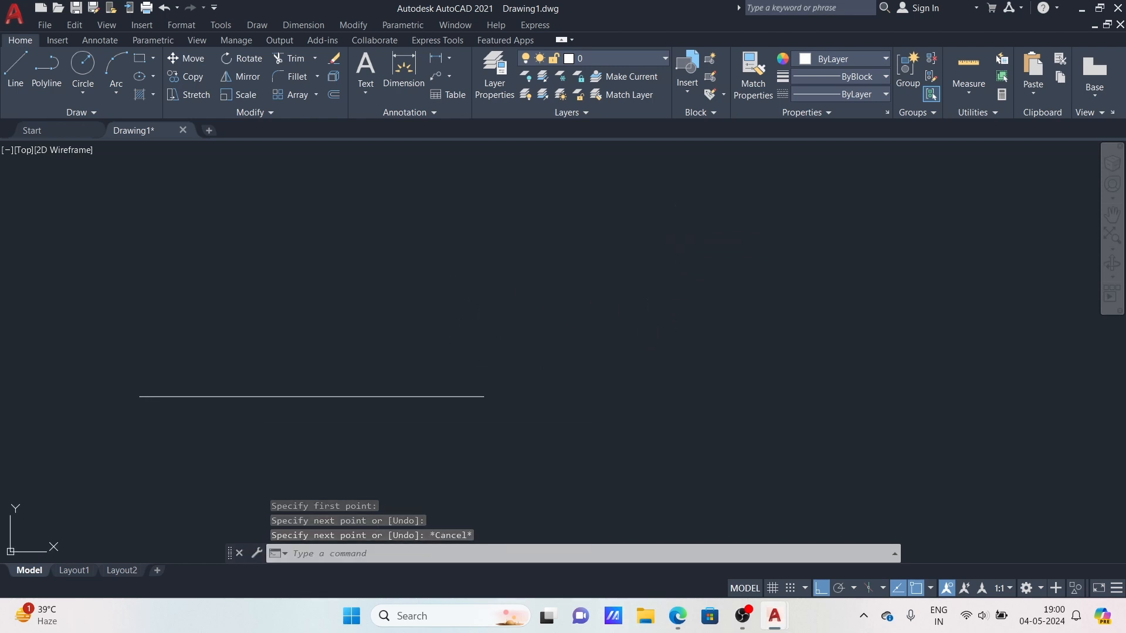
middle_click_drag(497, 339, 498, 372)
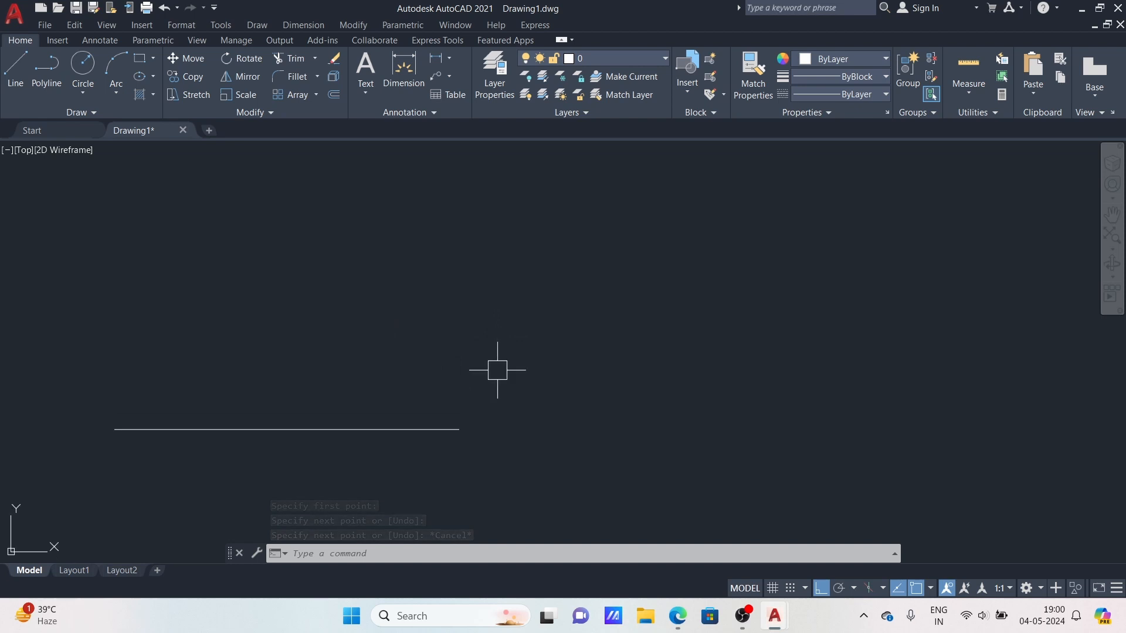
Step: Draw a square with four connected 50-unit lines above the existing horizontal line
left_click(15, 69)
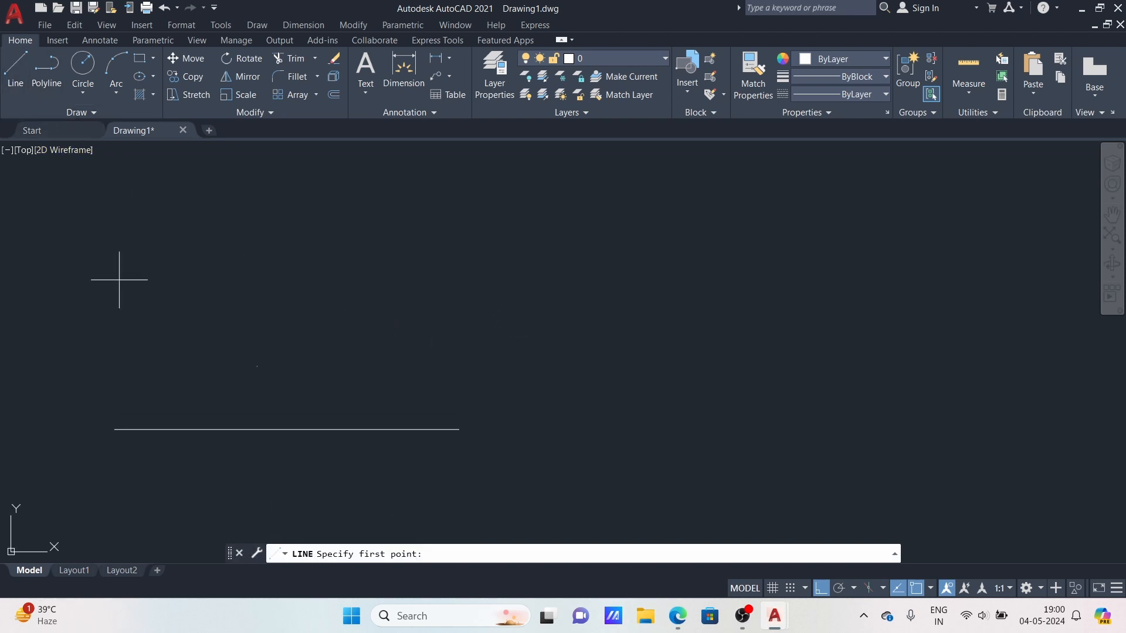
left_click(404, 332)
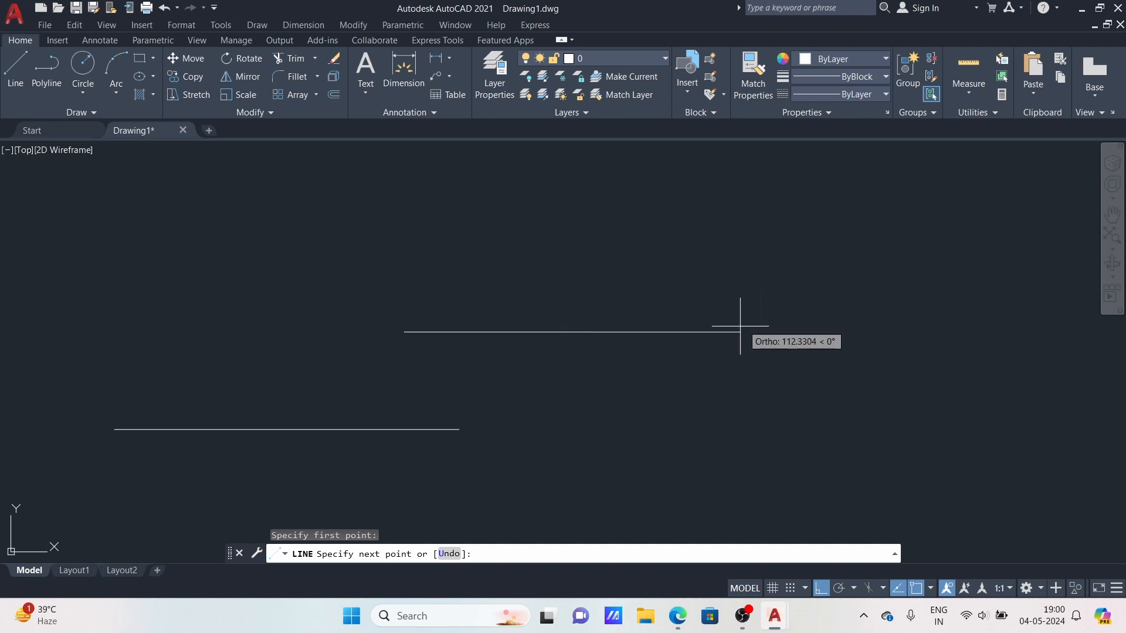
middle_click_drag(750, 330, 733, 394)
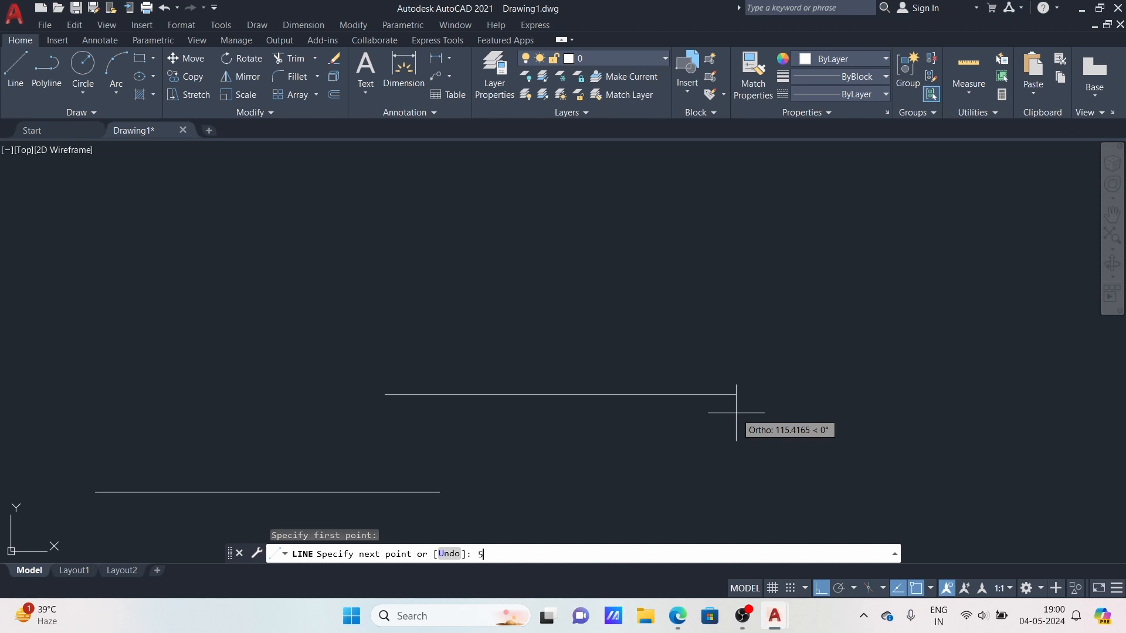
key("Return")
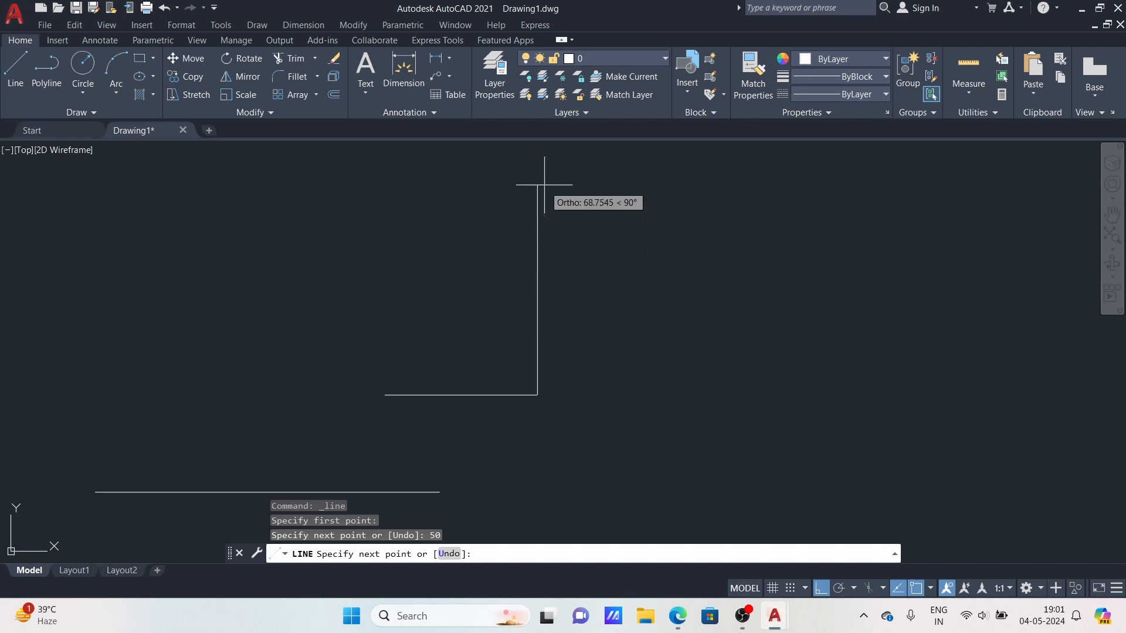
key("Return")
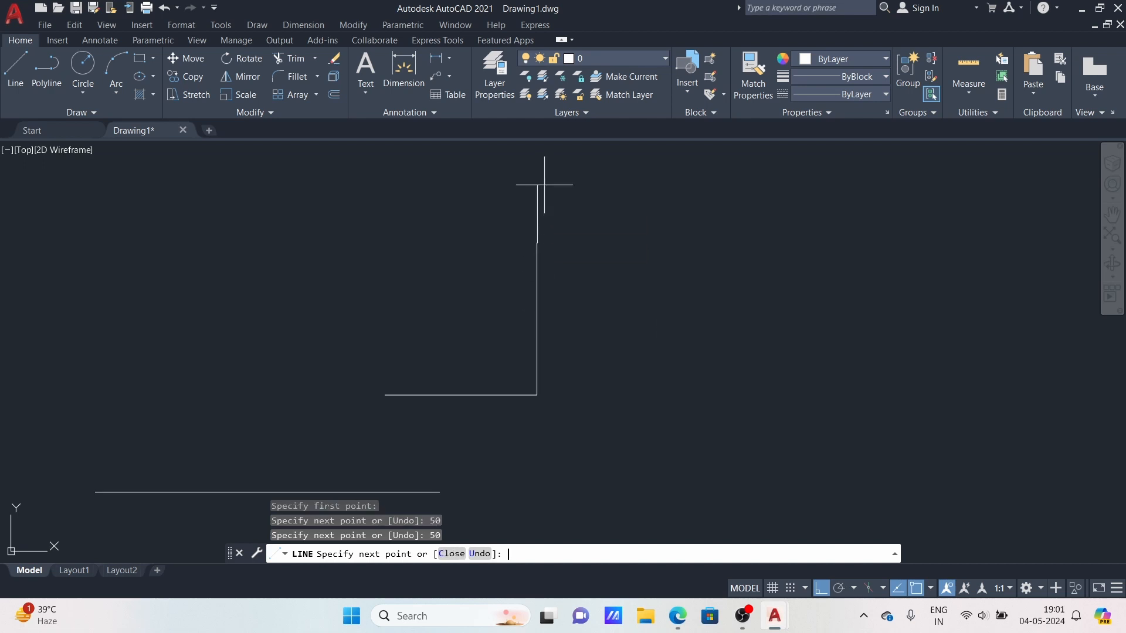
type("50")
key("Return")
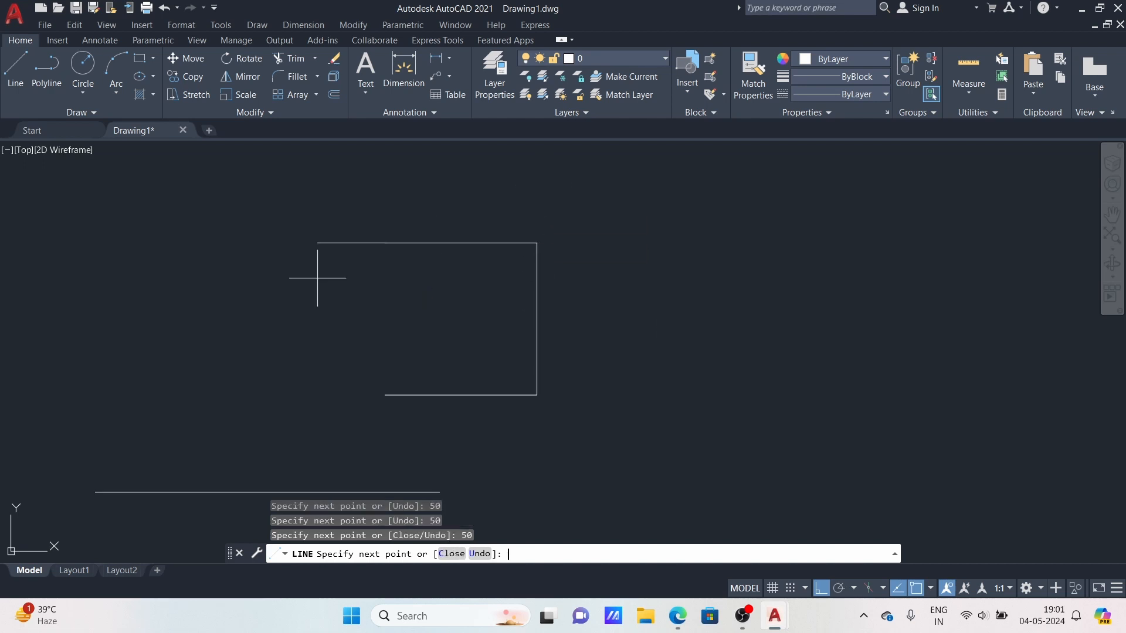
type("5")
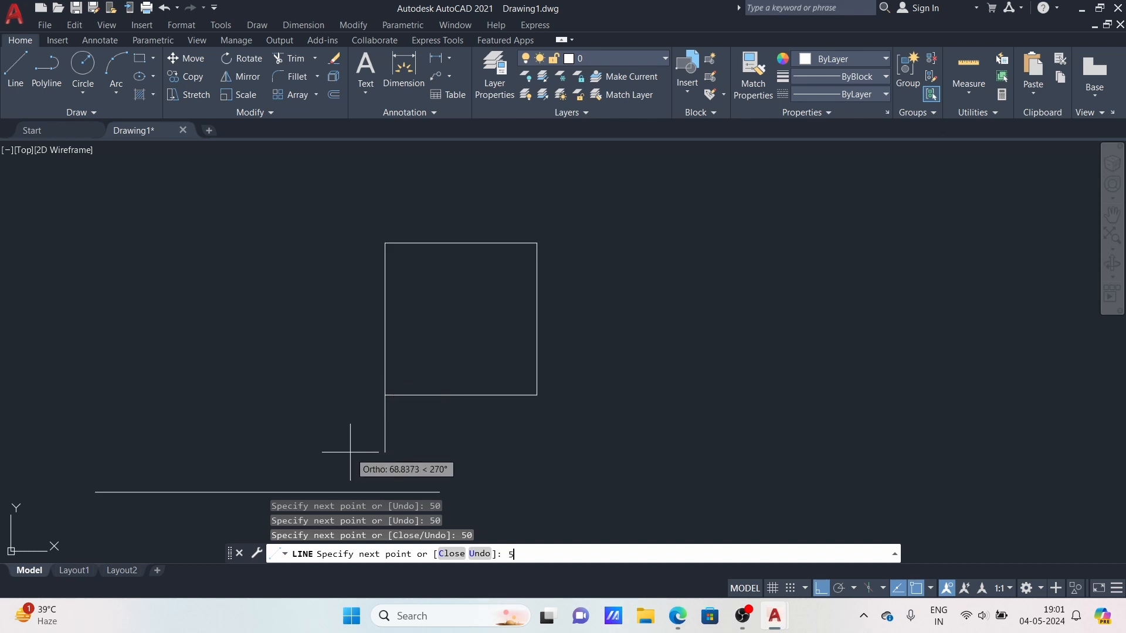
type("0")
key("Return")
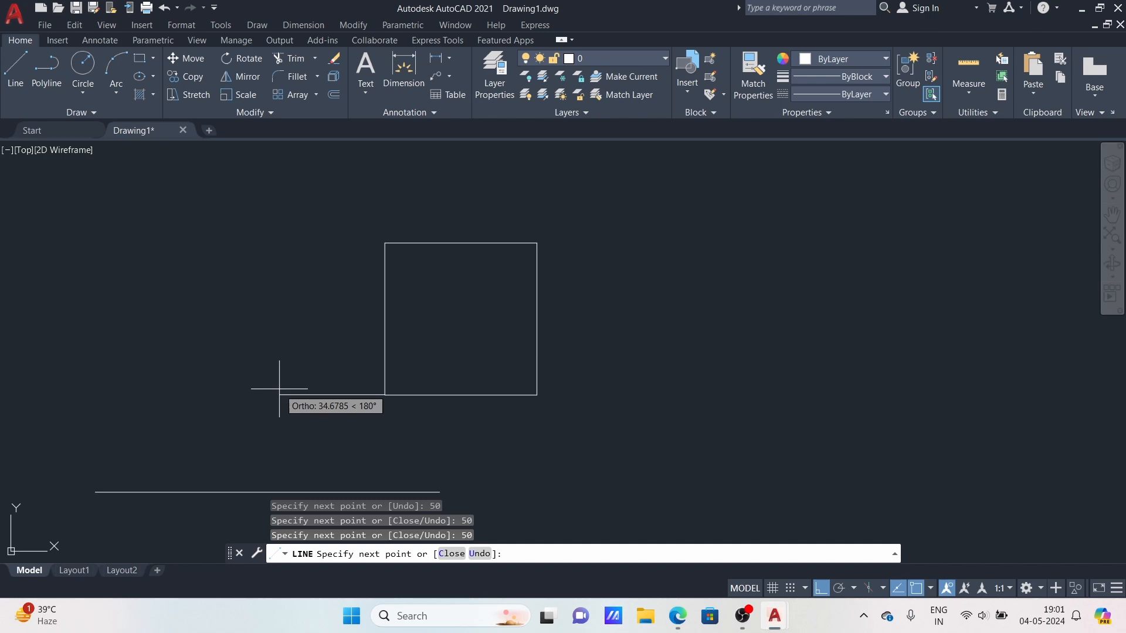
key("Escape")
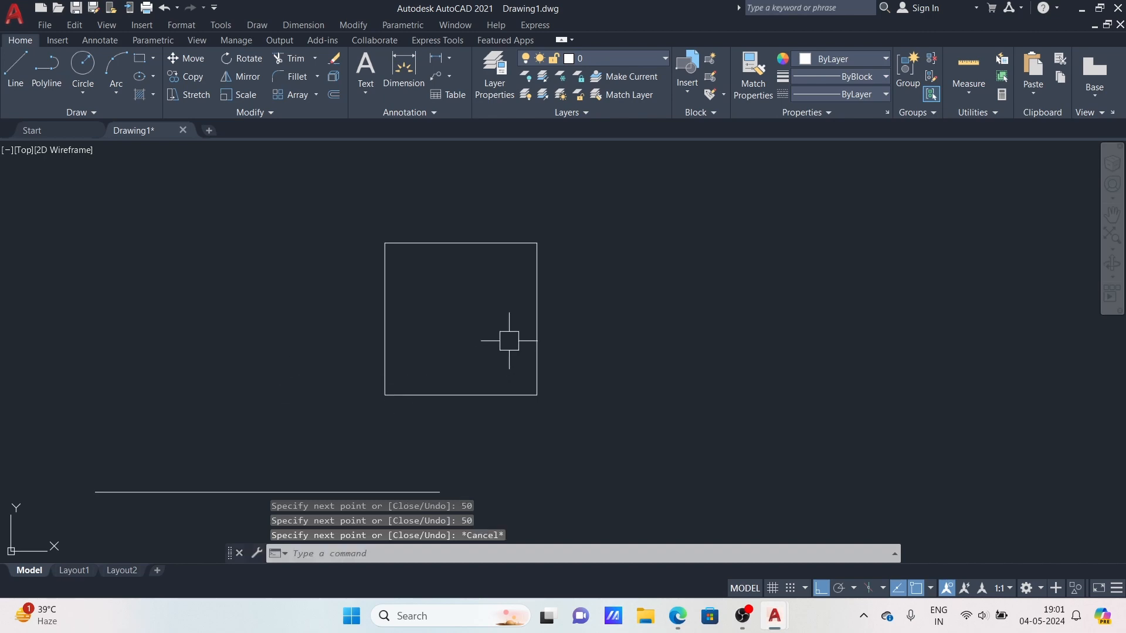
mouse_move(510, 339)
middle_mouse_down()
mouse_move(372, 377)
mouse_move(359, 329)
middle_mouse_up()
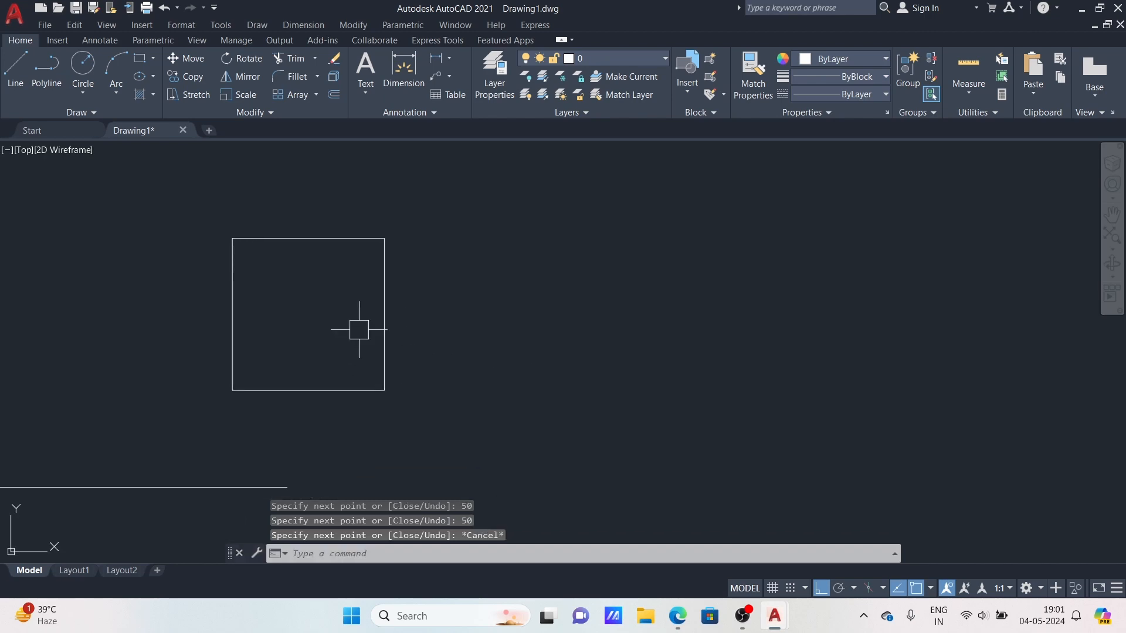
Step: Open AUTOCAD WORKBOOK 1.pdf from the desktop and examine the dimensioned rectangle exercise on page 1
left_click(1082, 9)
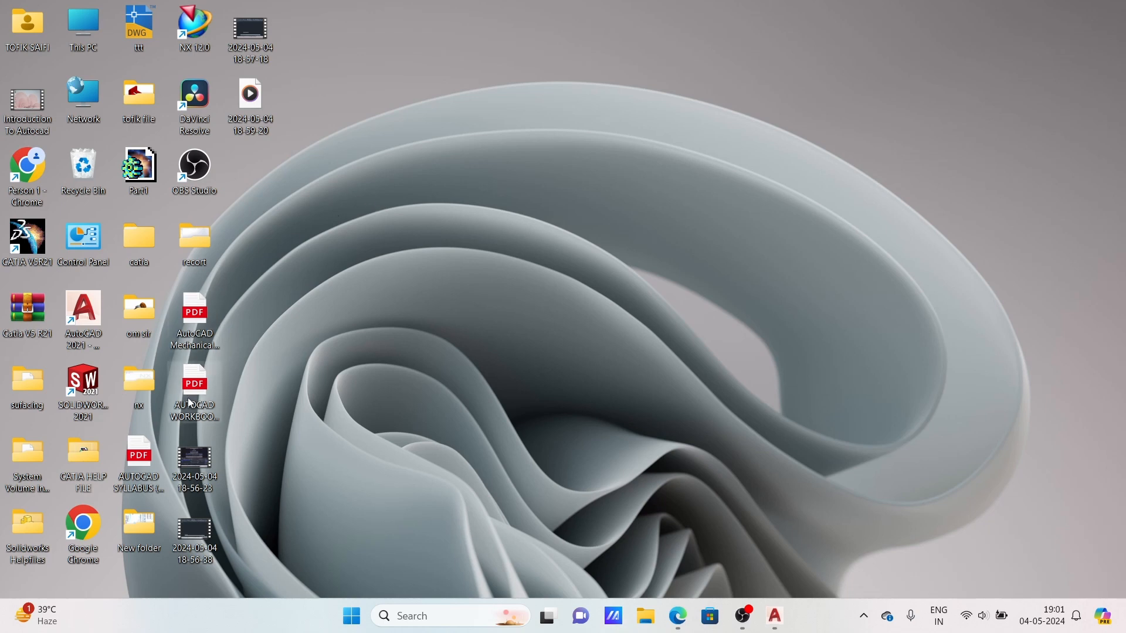
double_click(194, 402)
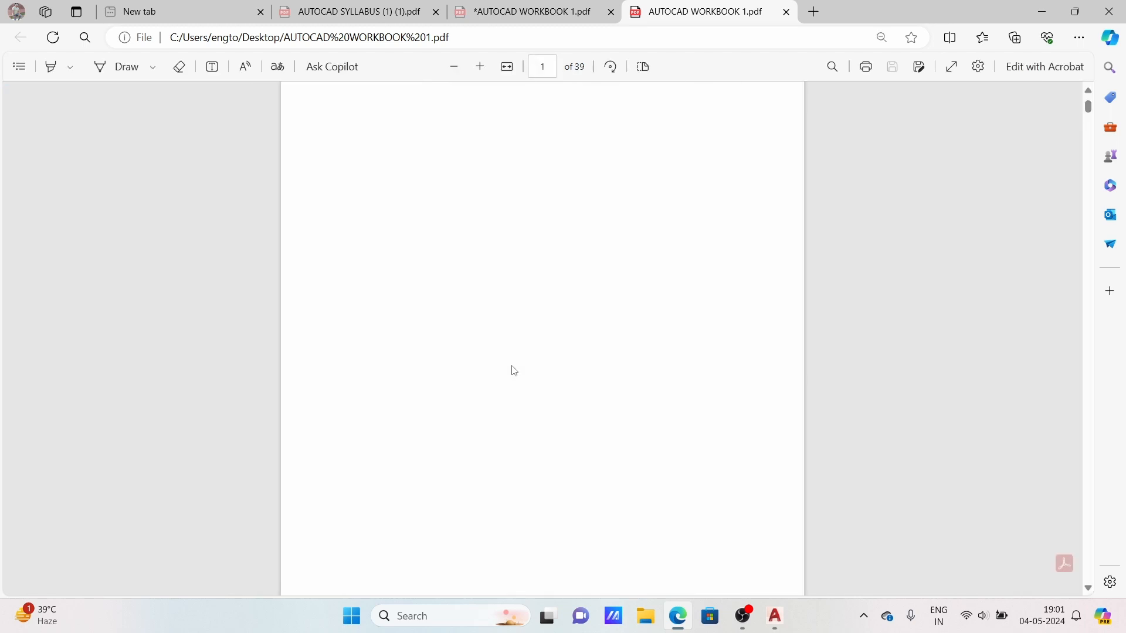
scroll(428, 335, "down", 1)
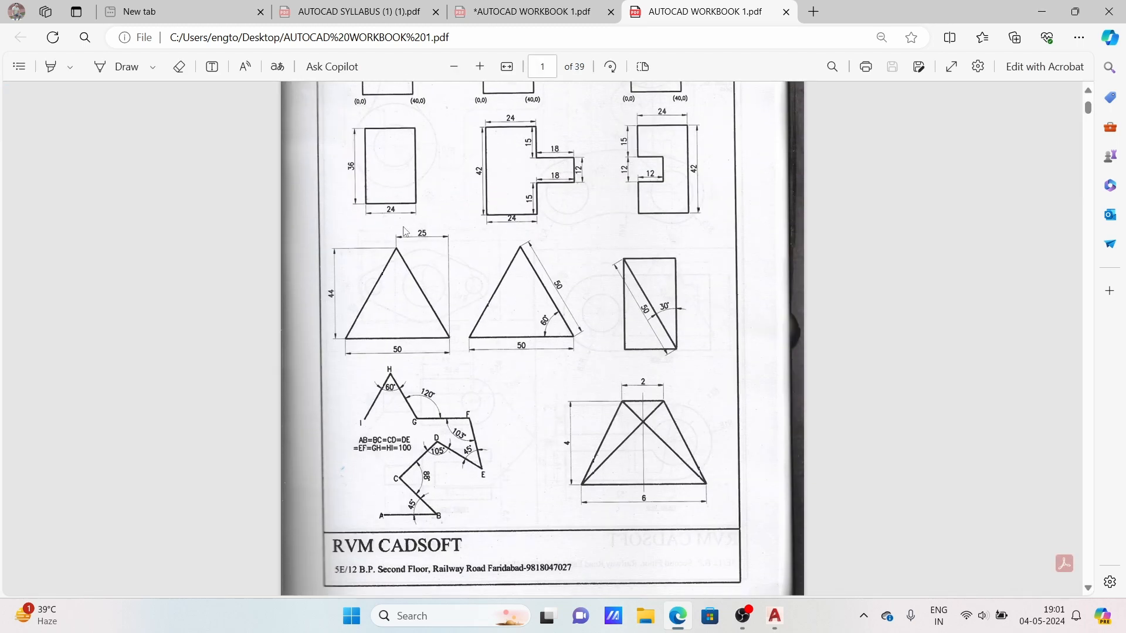
scroll(410, 233, "up", 1)
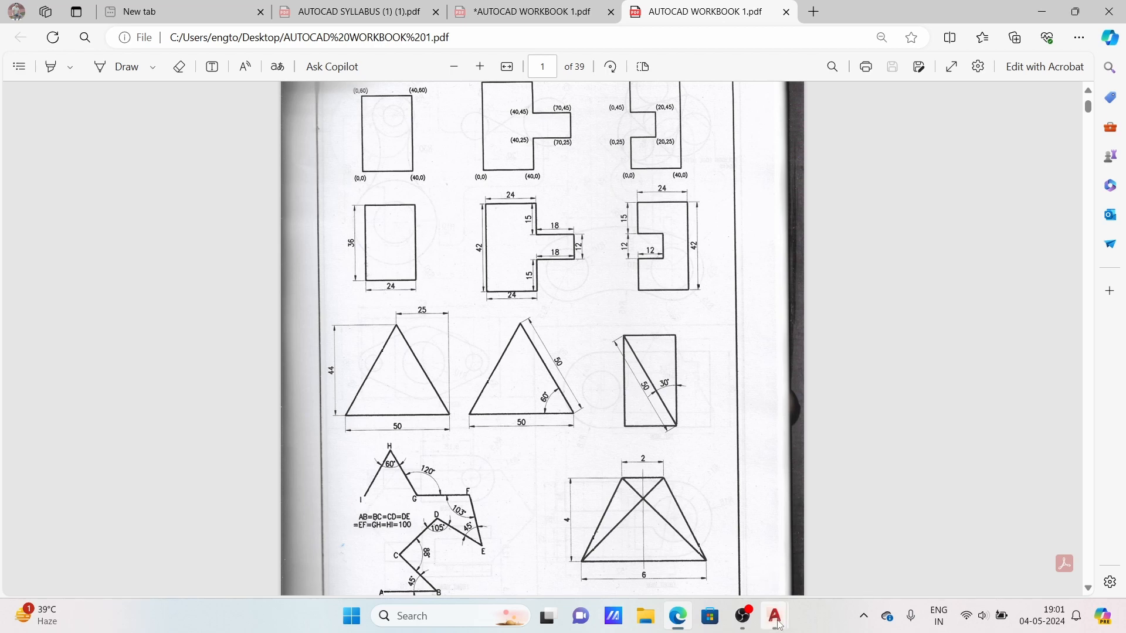
Step: Switch back to AutoCAD and draw a rectangle 24 wide and 36 high with connected lines, clear of the square
mouse_move(775, 617)
left_click(829, 551)
middle_click_drag(812, 432, 460, 479)
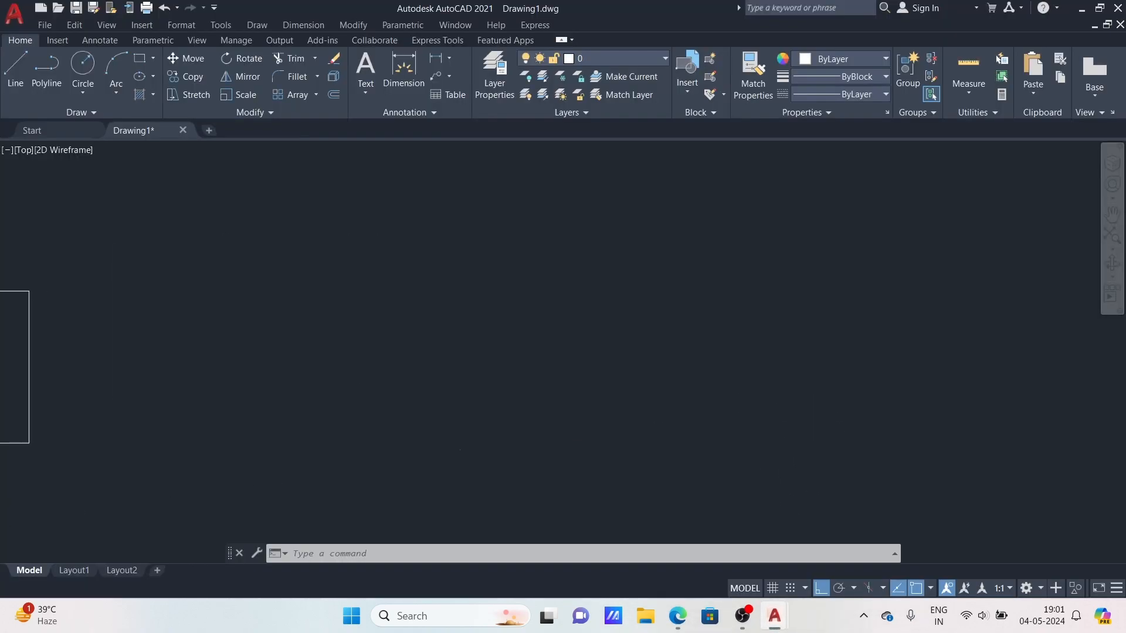
type(";")
key("Escape")
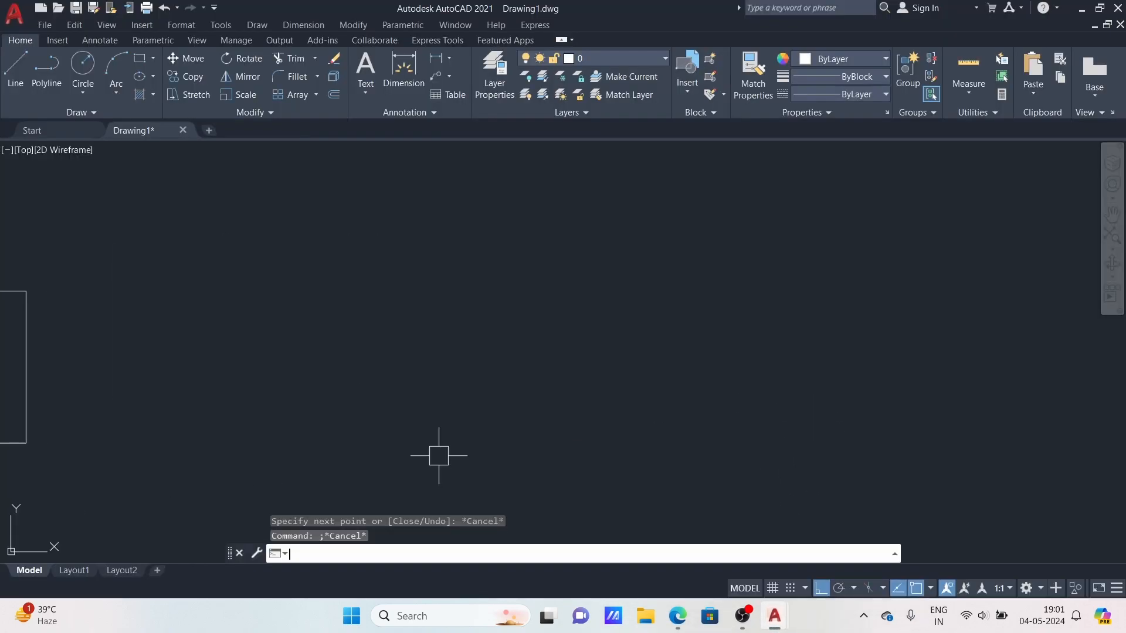
type("l")
key("Return")
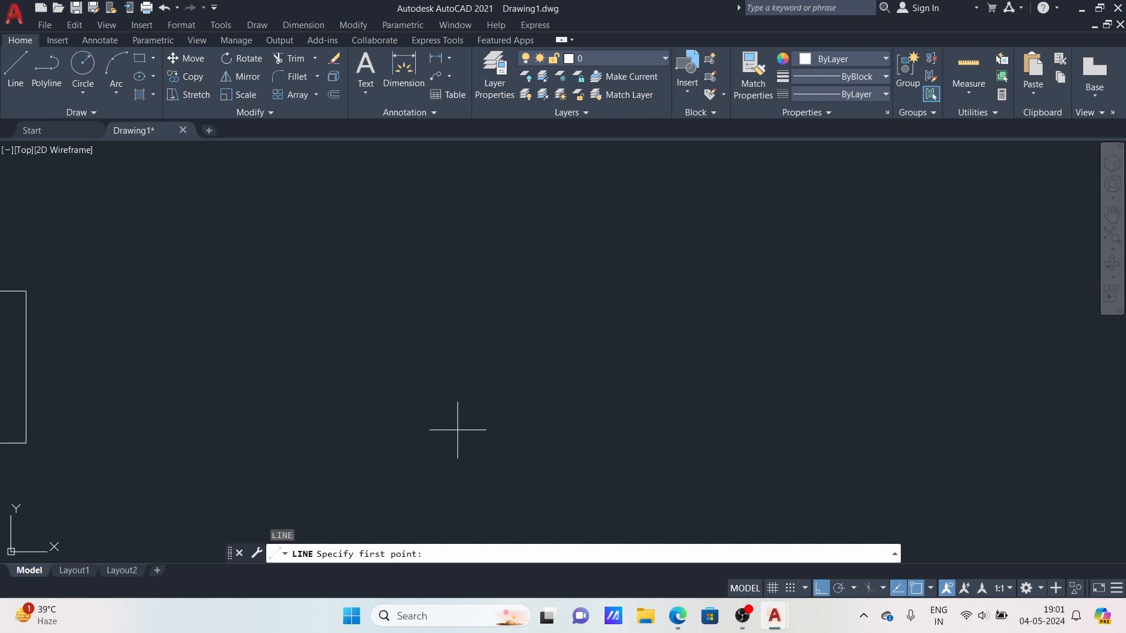
left_click(403, 387)
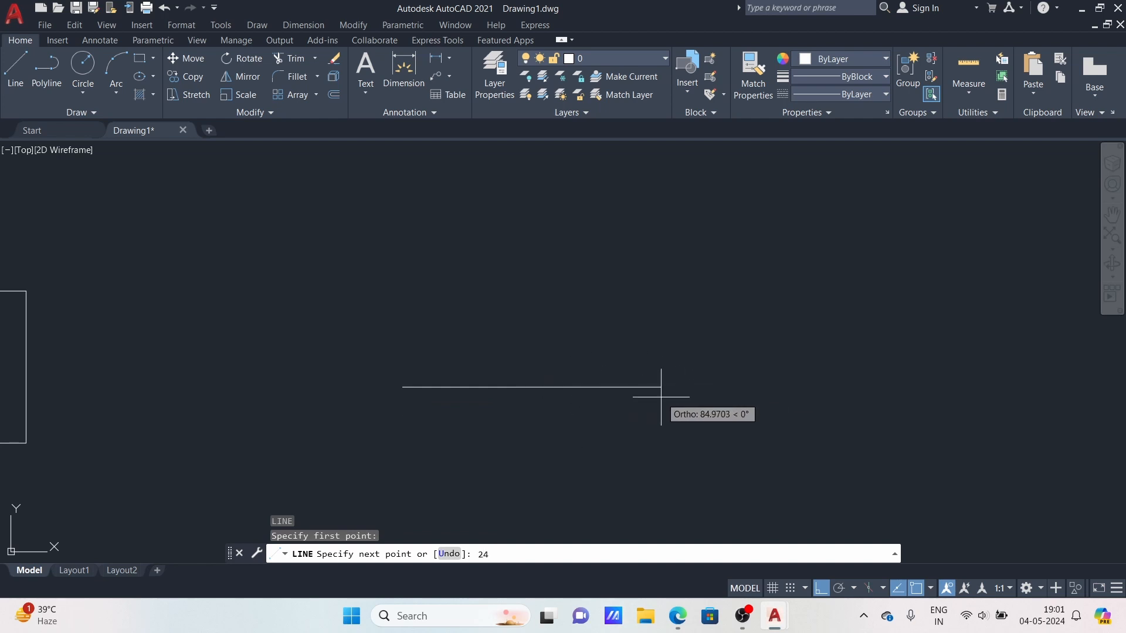
key("Return")
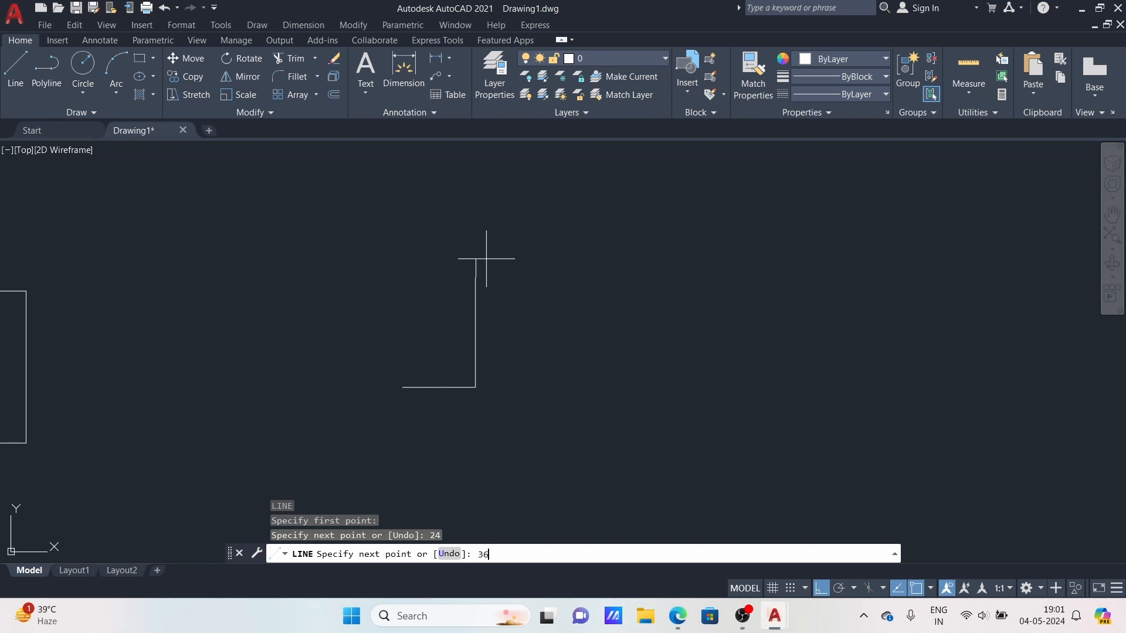
key("Return")
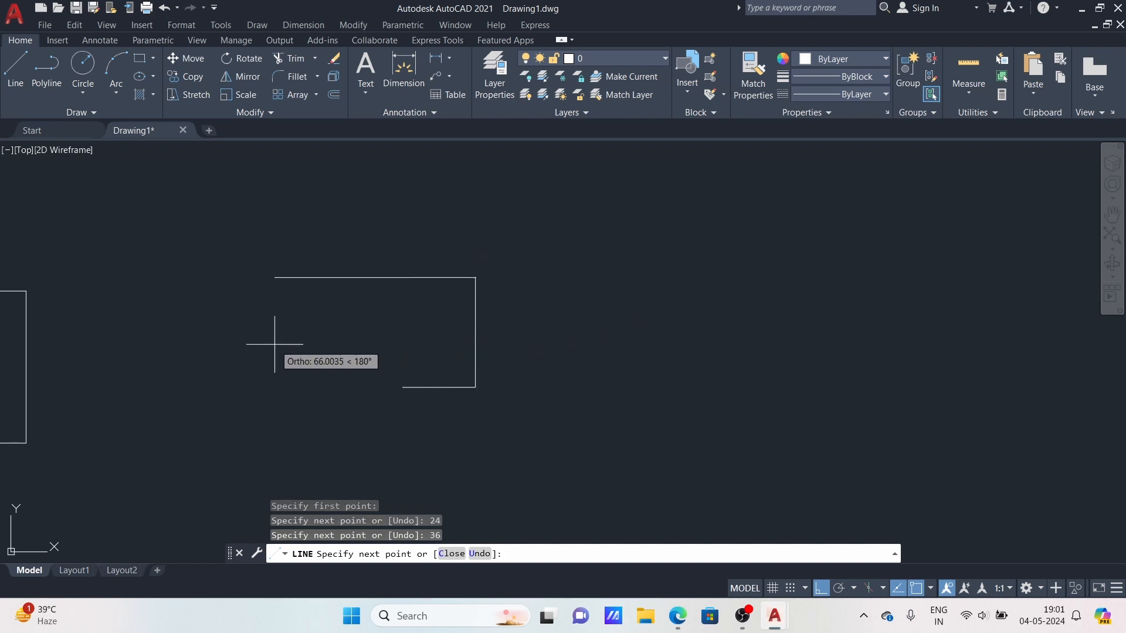
type("24")
key("Return")
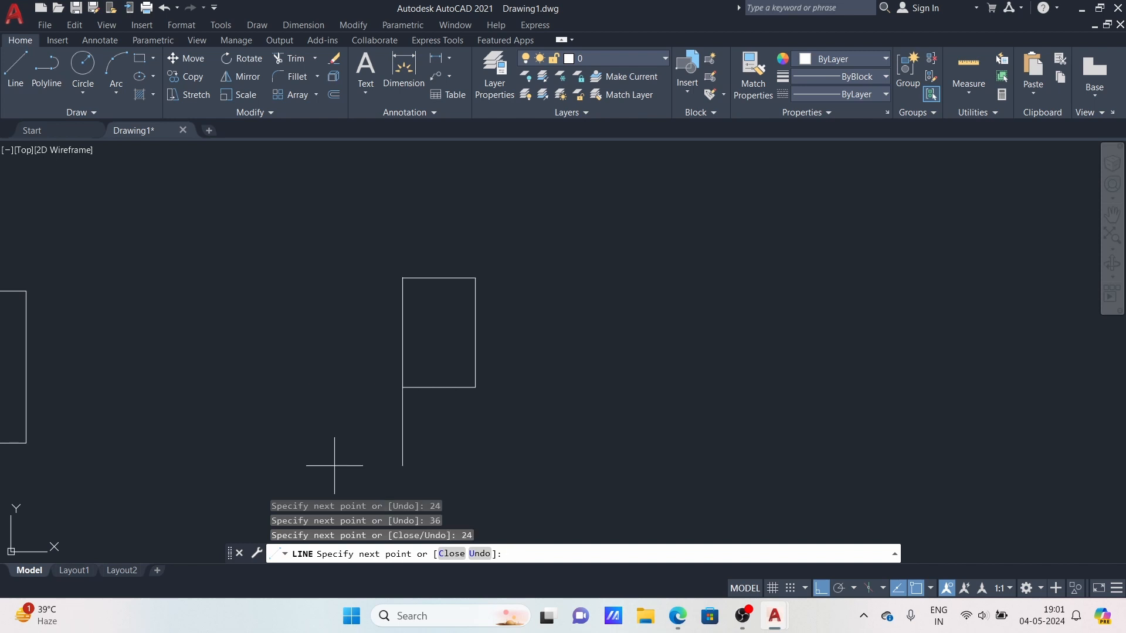
type("36")
key("Return")
key("Escape")
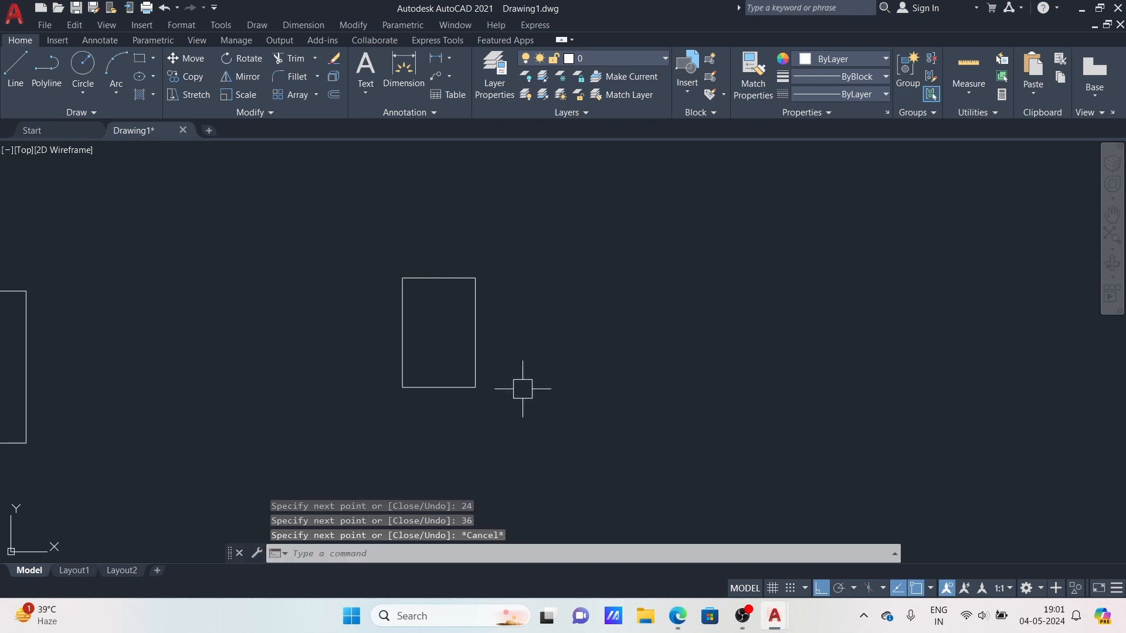
Step: Add a linear dimension to the rectangle's left side, placing the dimension line about 38 units left of it
middle_click_drag(468, 366, 313, 344)
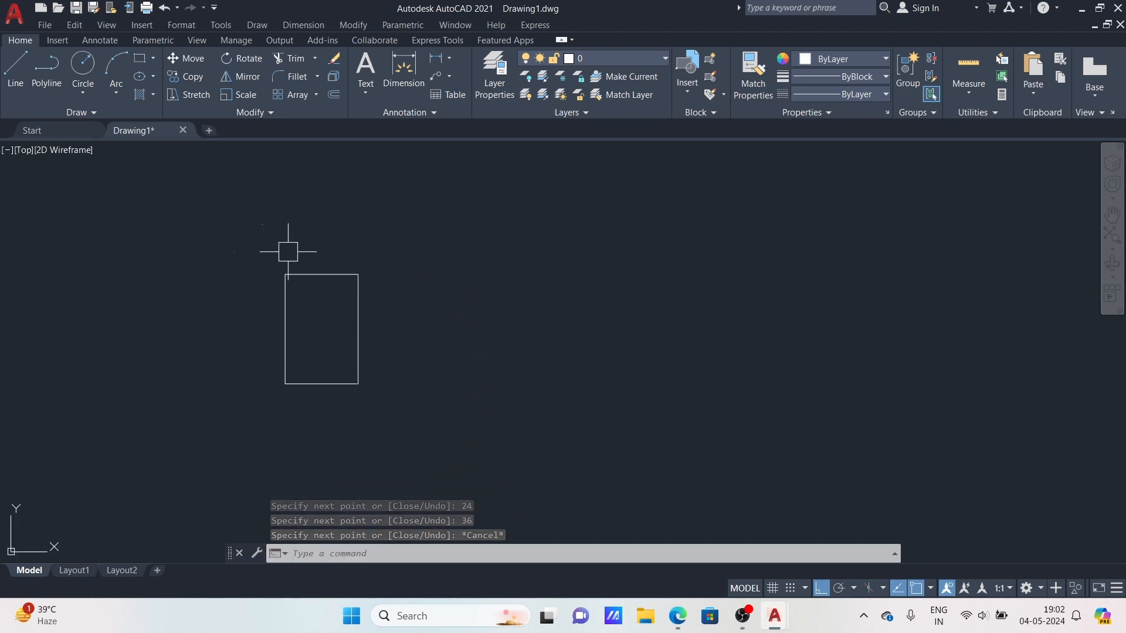
scroll(336, 346, "up", 2)
scroll(336, 347, "down", 2)
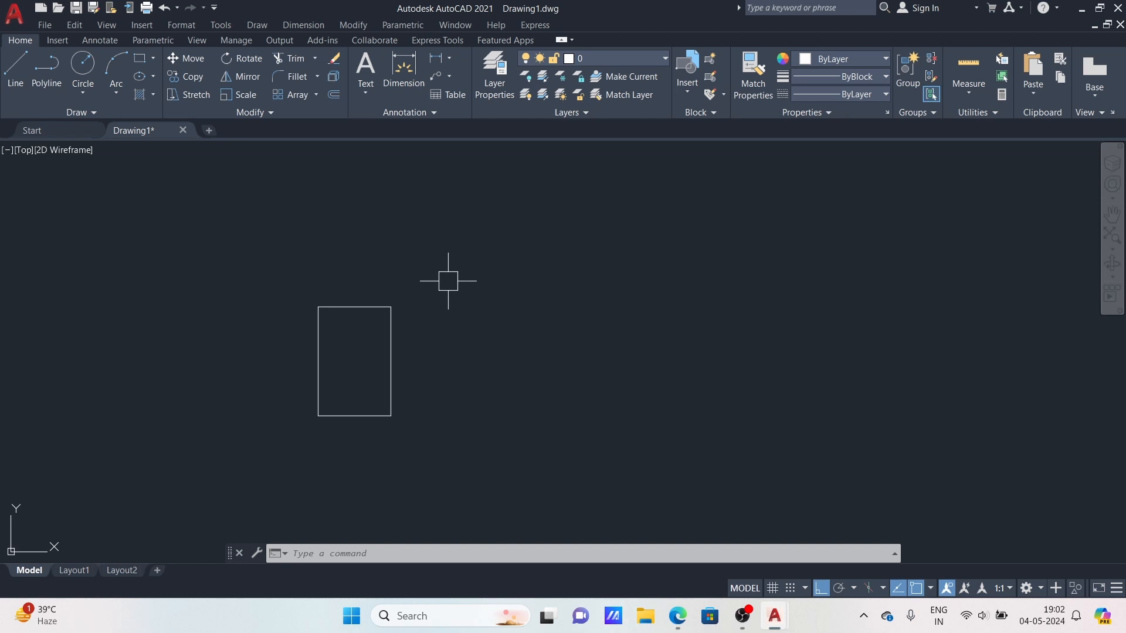
left_click(449, 58)
left_click(463, 83)
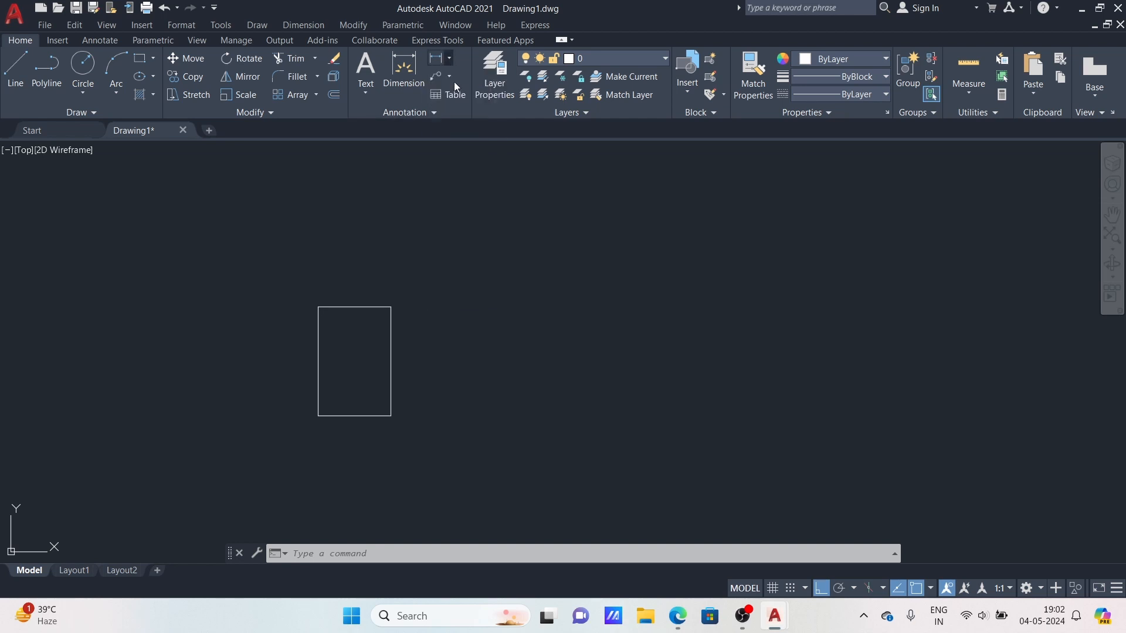
left_click(318, 307)
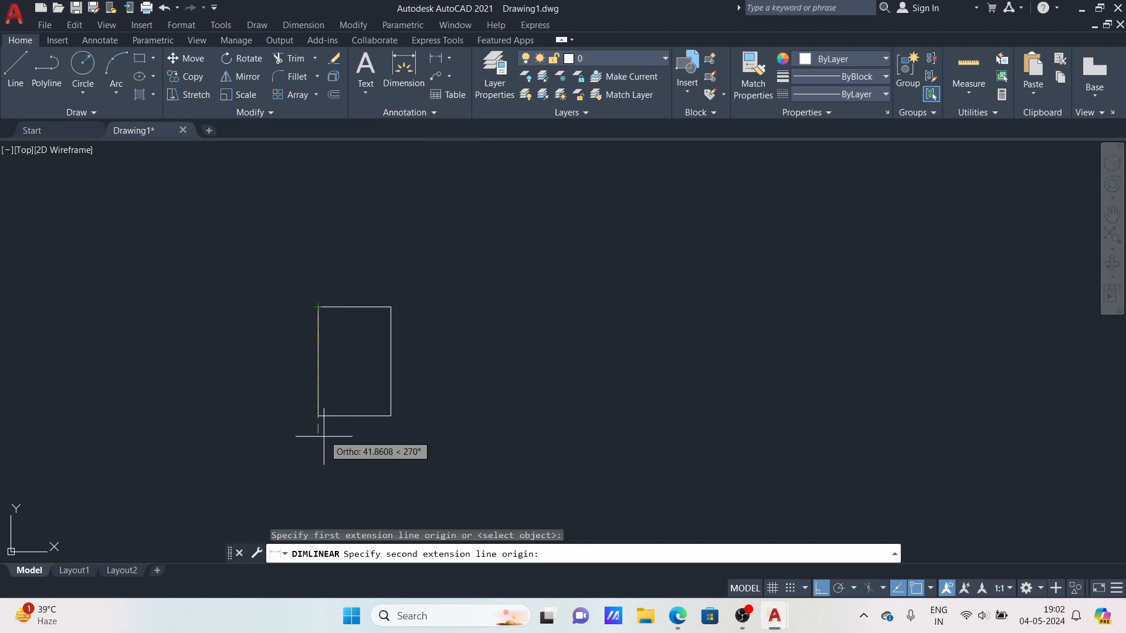
left_click(318, 415)
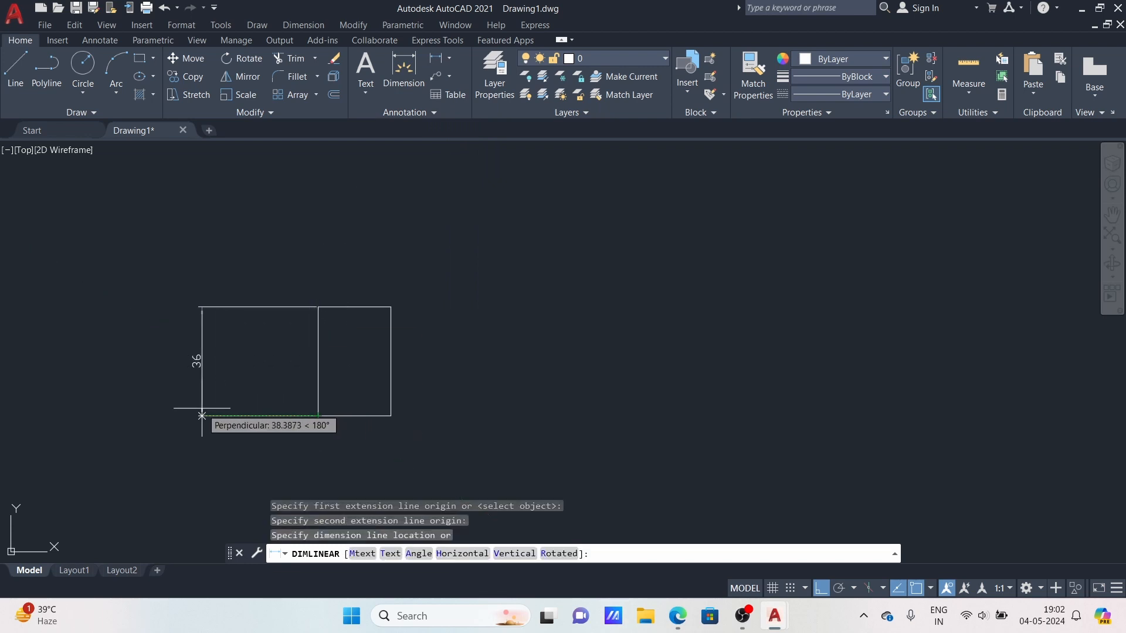
left_click(202, 426)
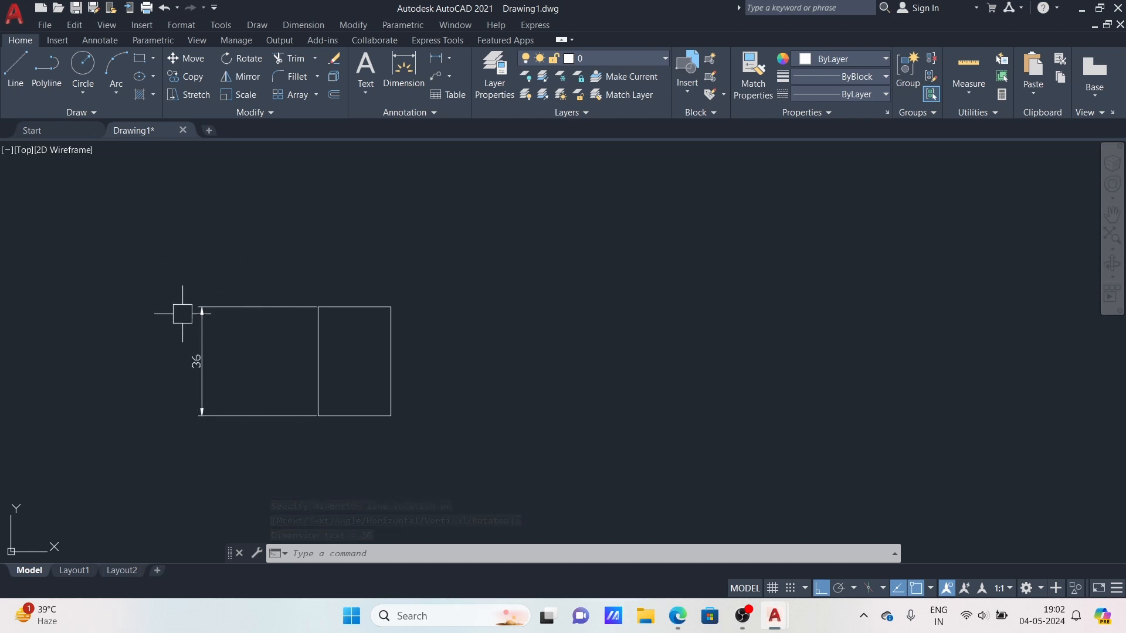
Step: Add a linear dimension to the rectangle's top side, placing the dimension line about 23 units above it
type("dli")
key("Return")
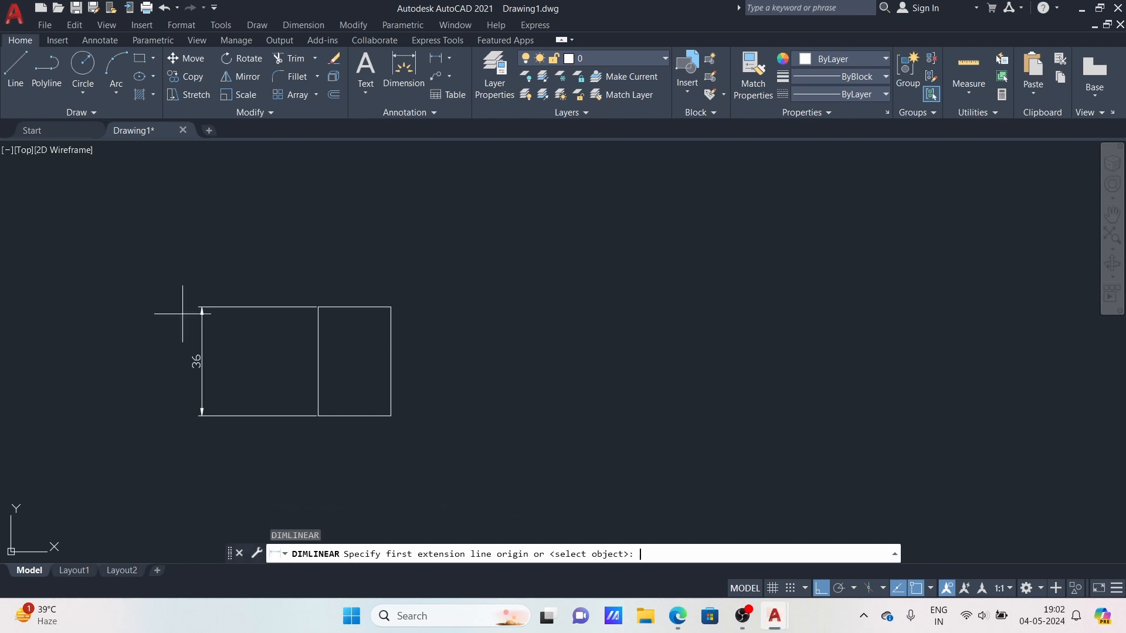
left_click(318, 307)
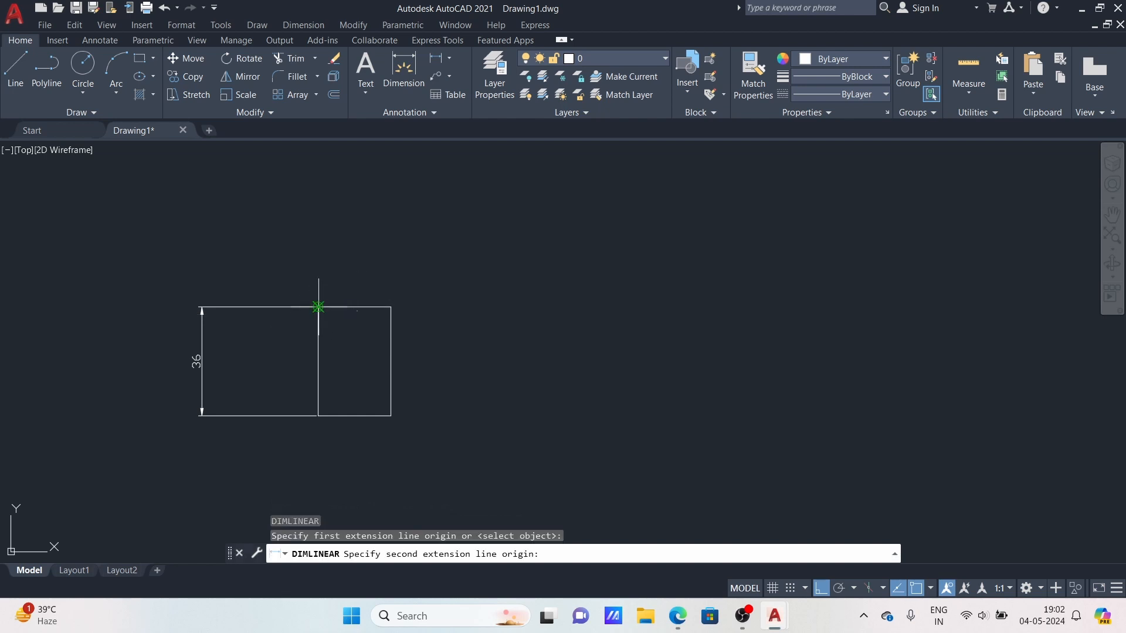
left_click(391, 307)
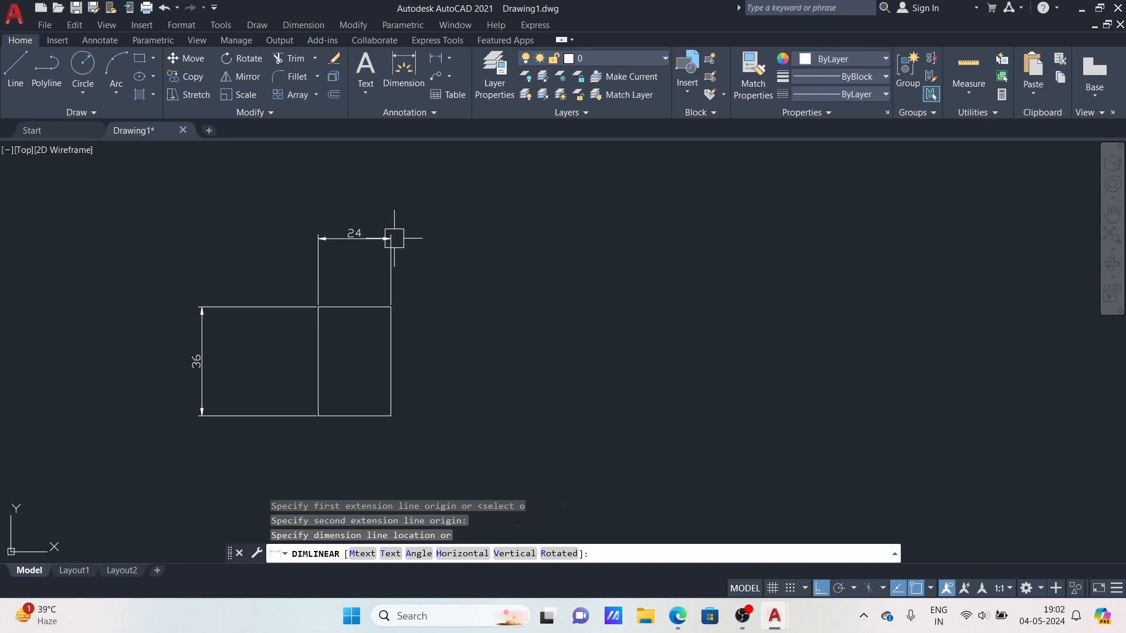
left_click(352, 238)
Step: Add a linear dimension to the rectangle's right side, placing the dimension line about 16 units right of it
mouse_move(426, 374)
middle_mouse_down()
mouse_move(415, 324)
mouse_move(408, 342)
middle_mouse_up()
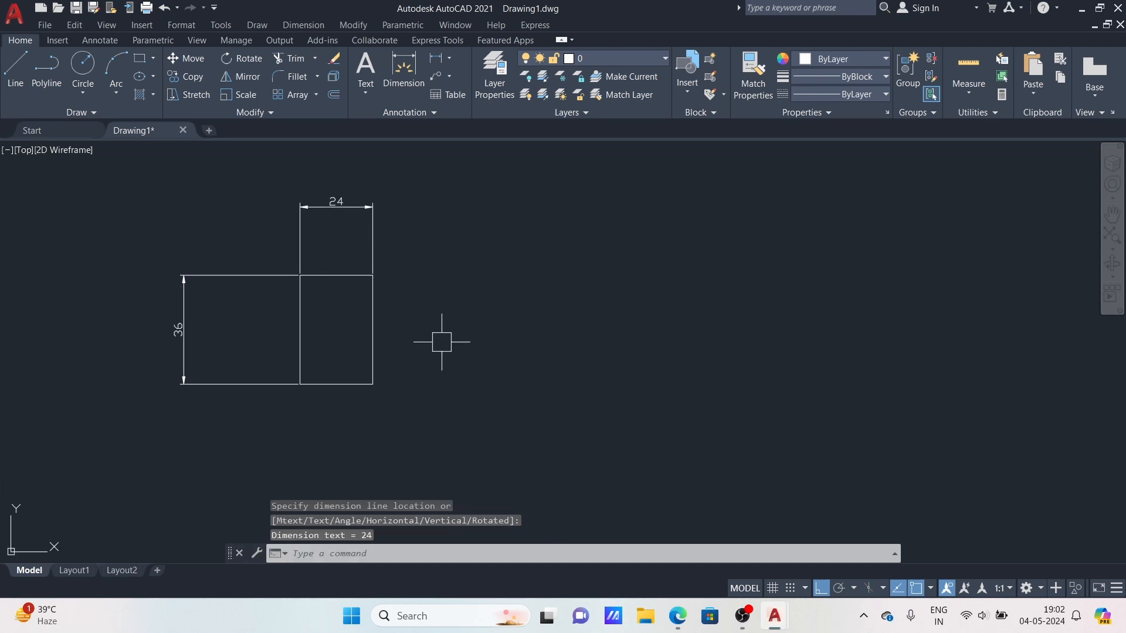
middle_click_drag(476, 344, 434, 362)
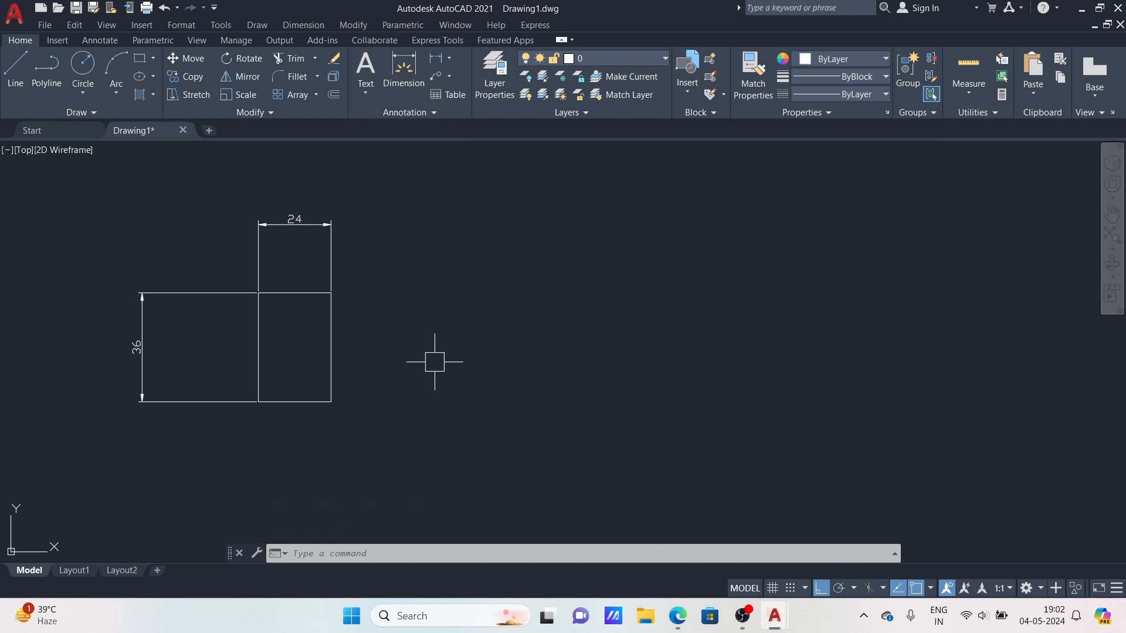
type("d")
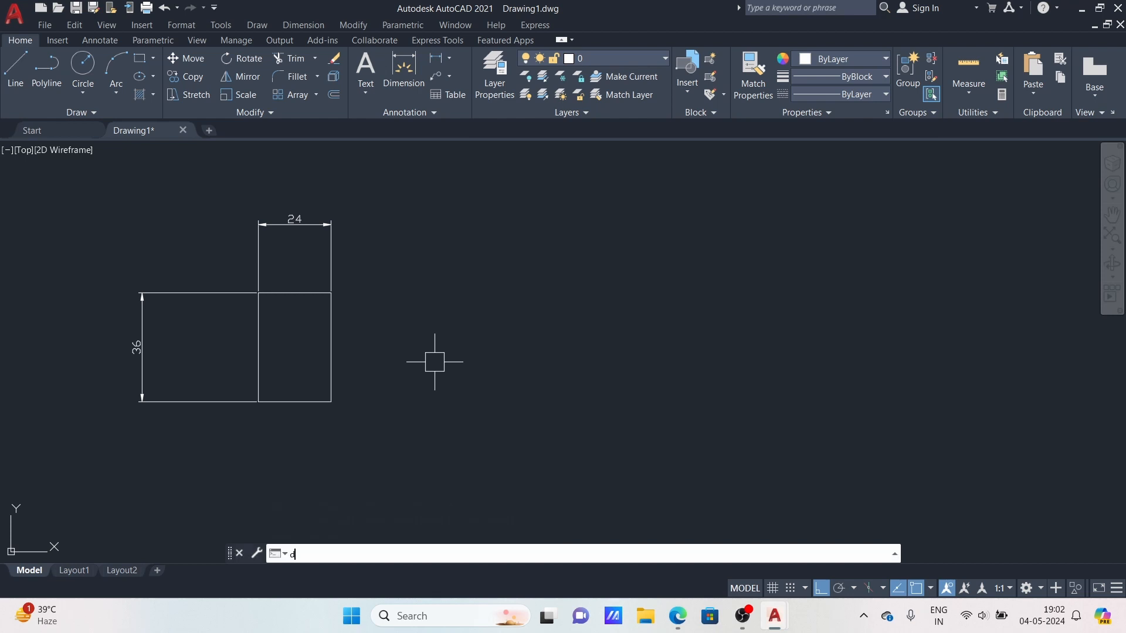
type("li")
key("Return")
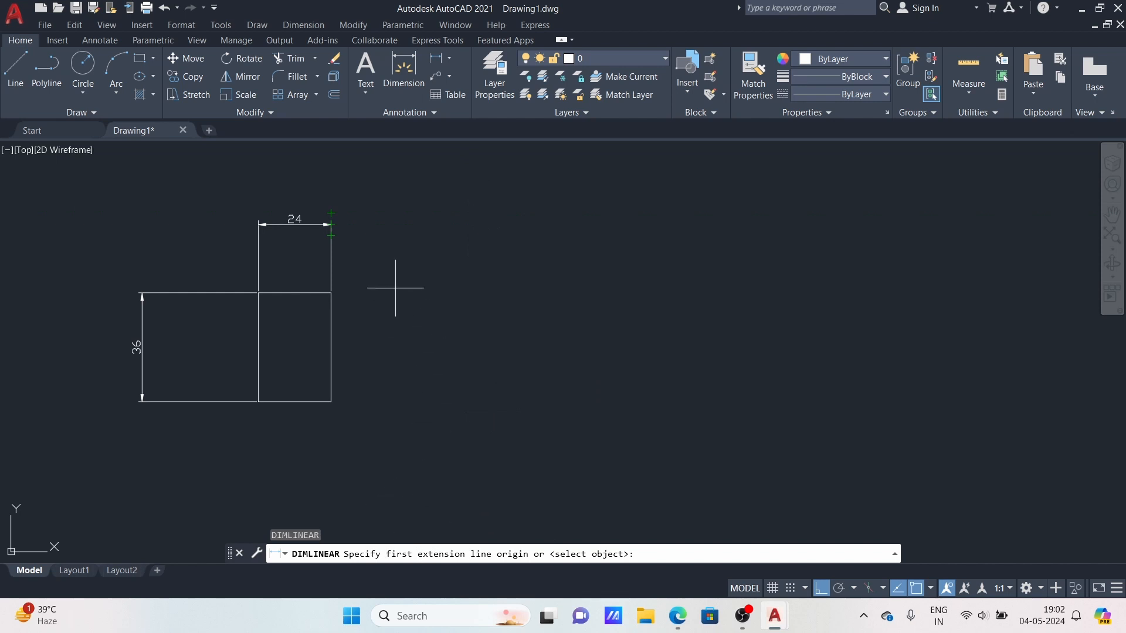
left_click(331, 293)
left_click(331, 401)
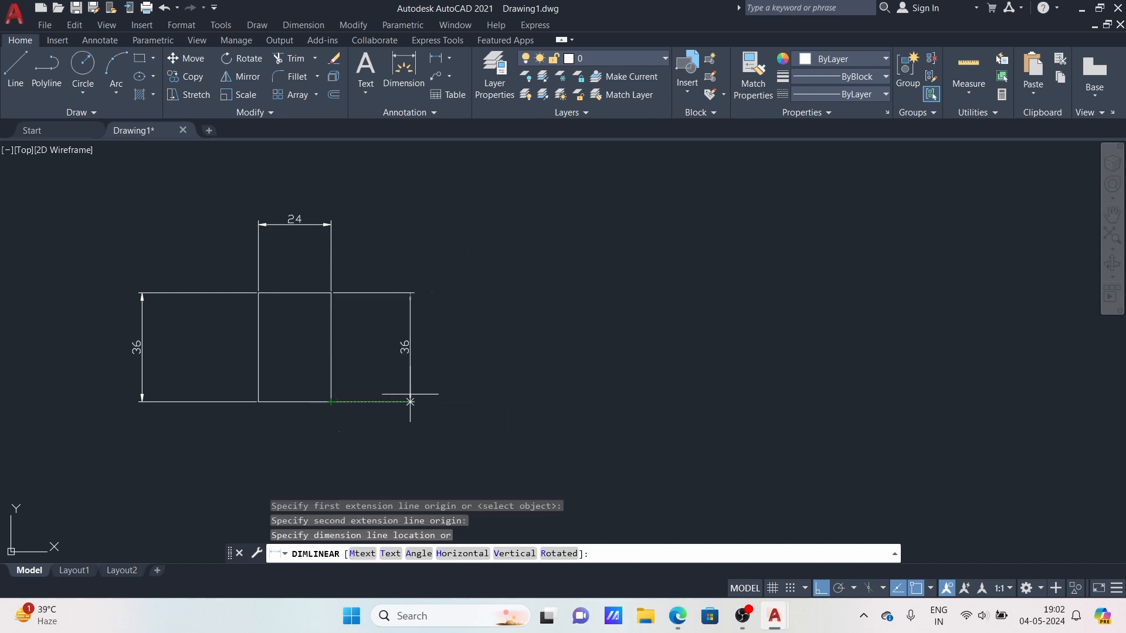
left_click(381, 351)
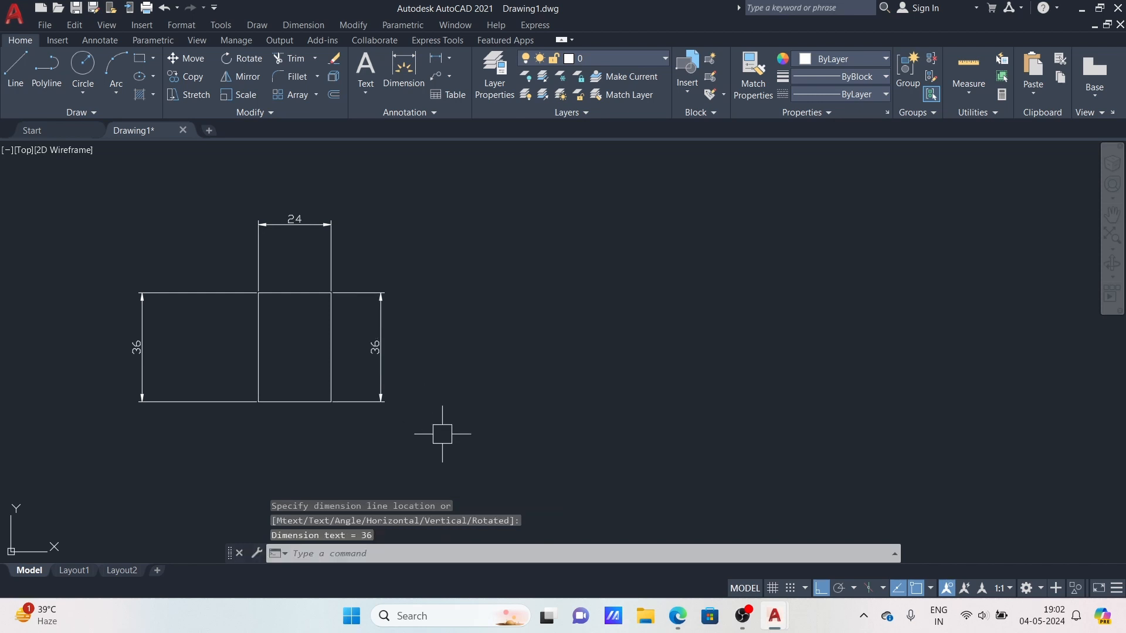
Step: Add a linear dimension to the rectangle's bottom side, placing the dimension line about 12 units below it
middle_click_drag(457, 361, 384, 357)
key("Return")
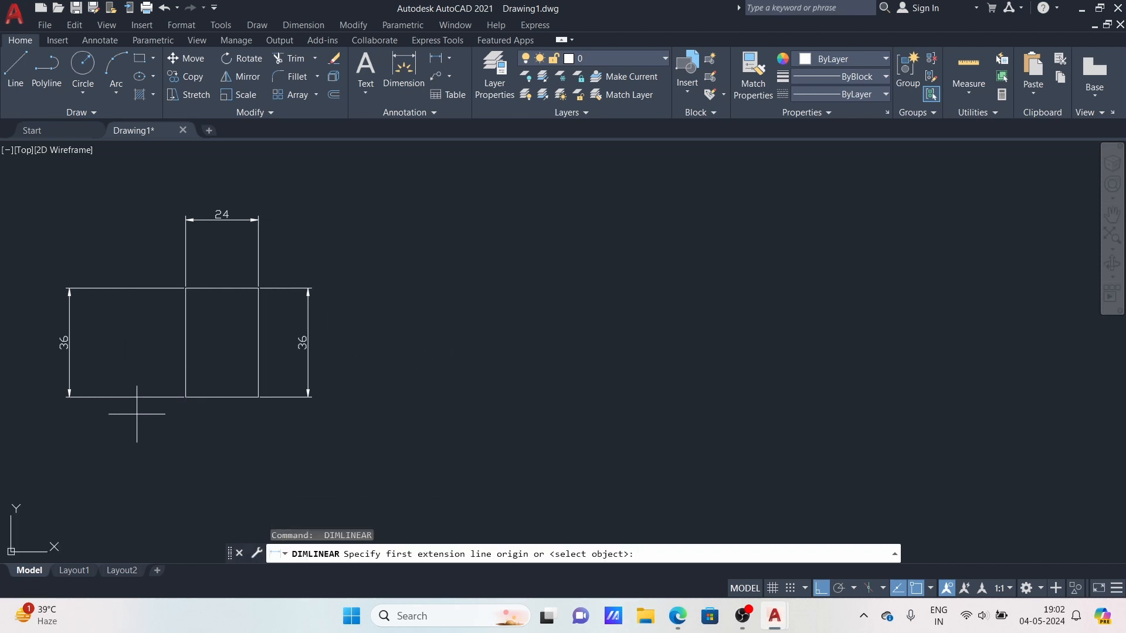
left_click(185, 397)
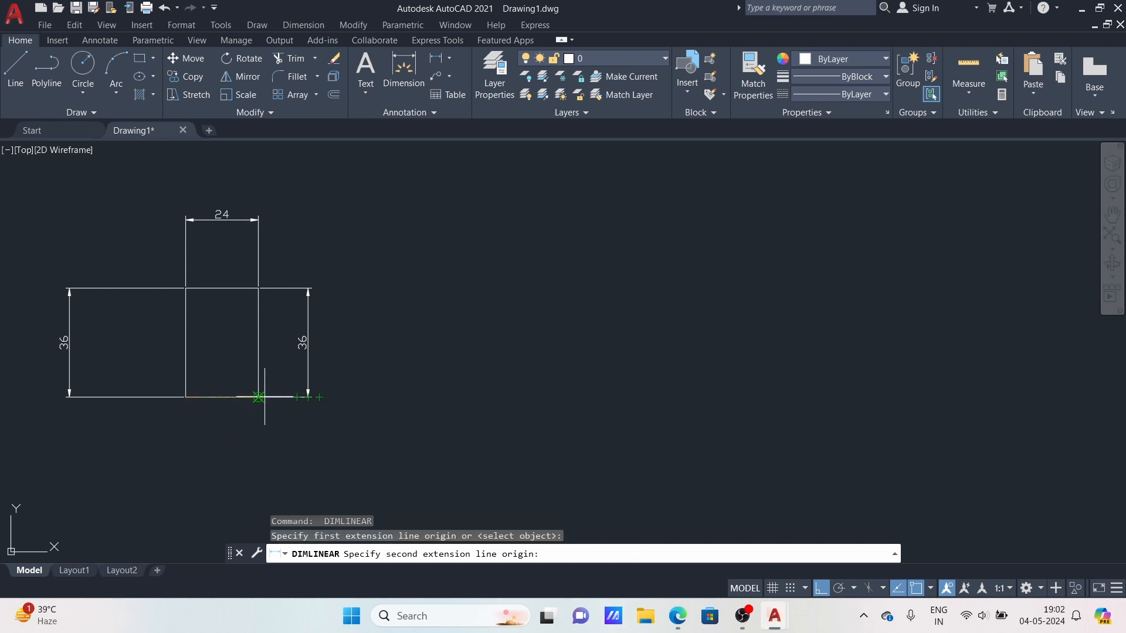
left_click(259, 397)
left_click(258, 432)
Step: Consult the stepped-outline exercise with the projecting tab in AUTOCAD WORKBOOK 1.pdf in the browser, and return to the AutoCAD drawing
scroll(272, 341, "down", 2)
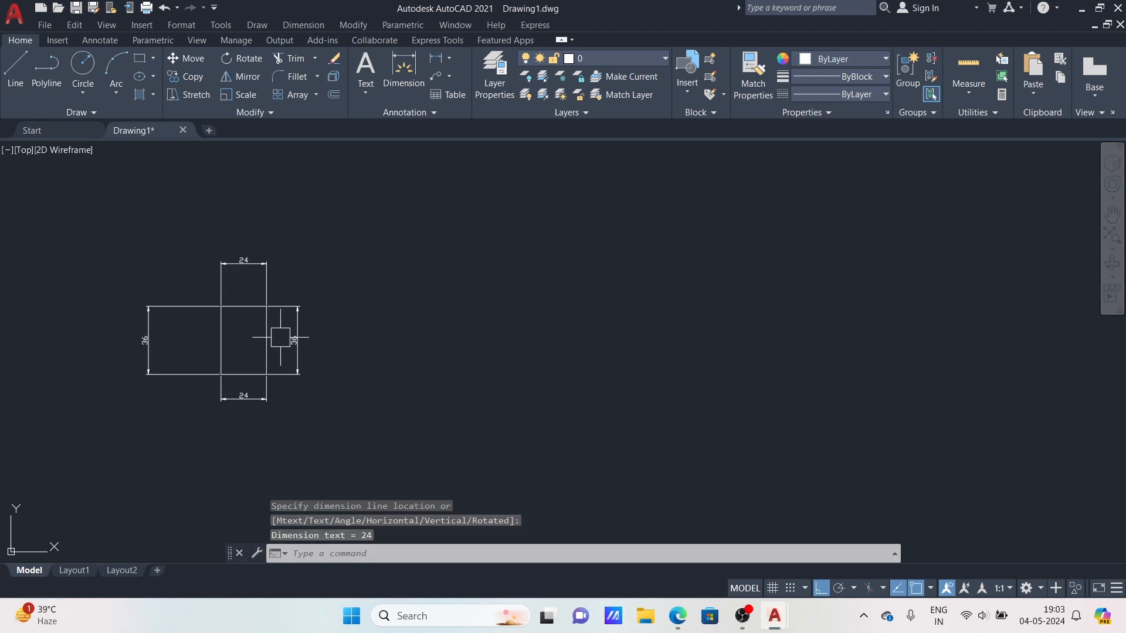
middle_click_drag(271, 342, 156, 251)
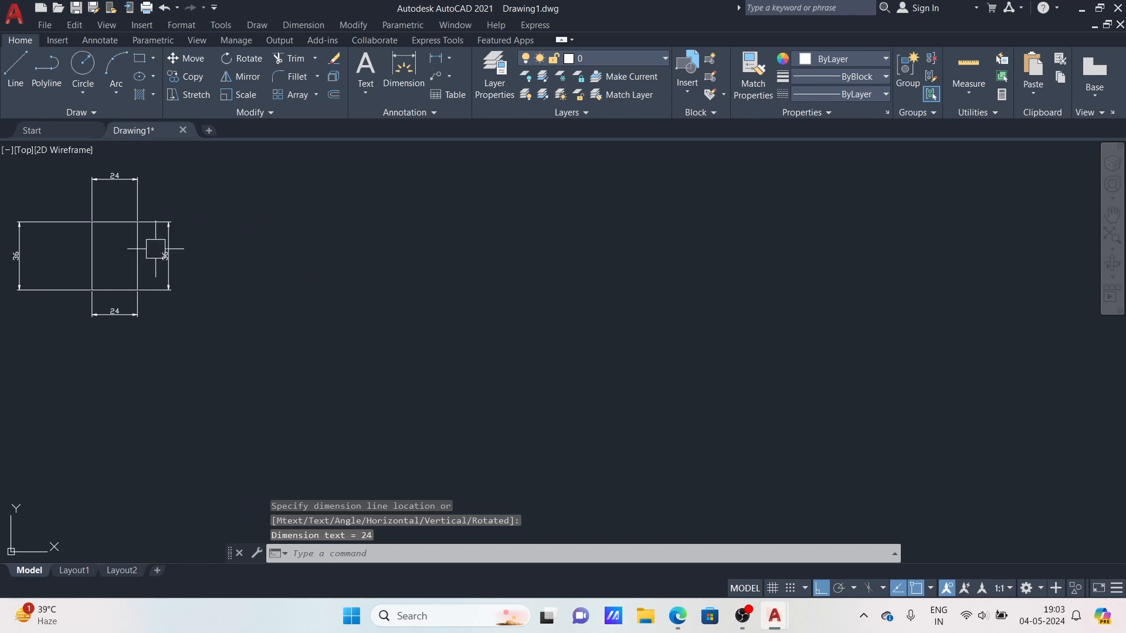
left_click(678, 616)
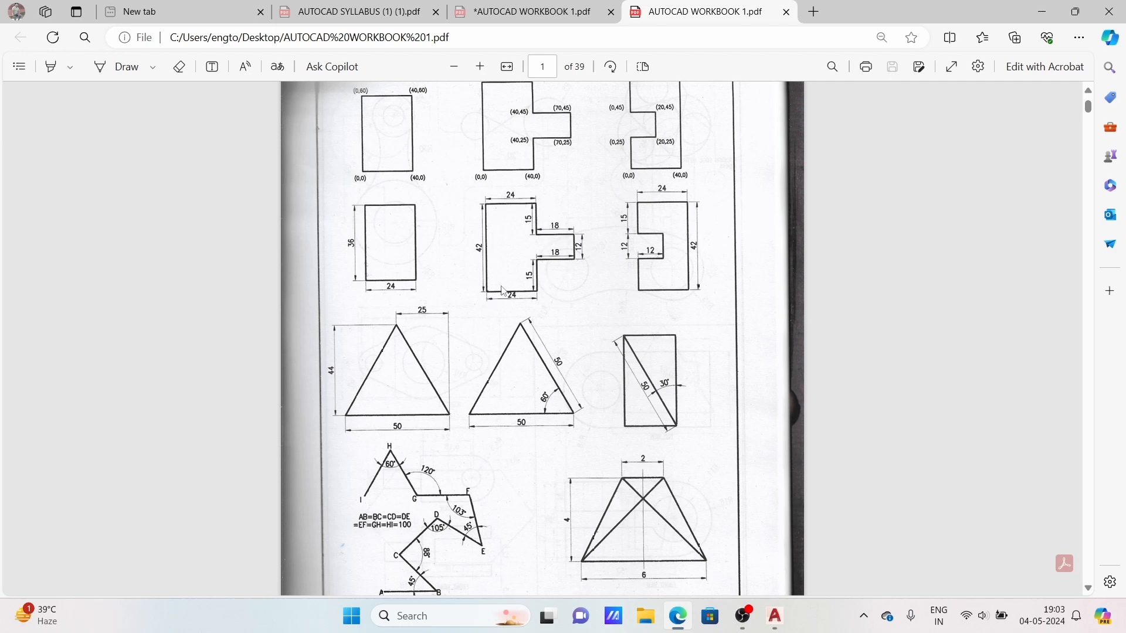
left_click(776, 616)
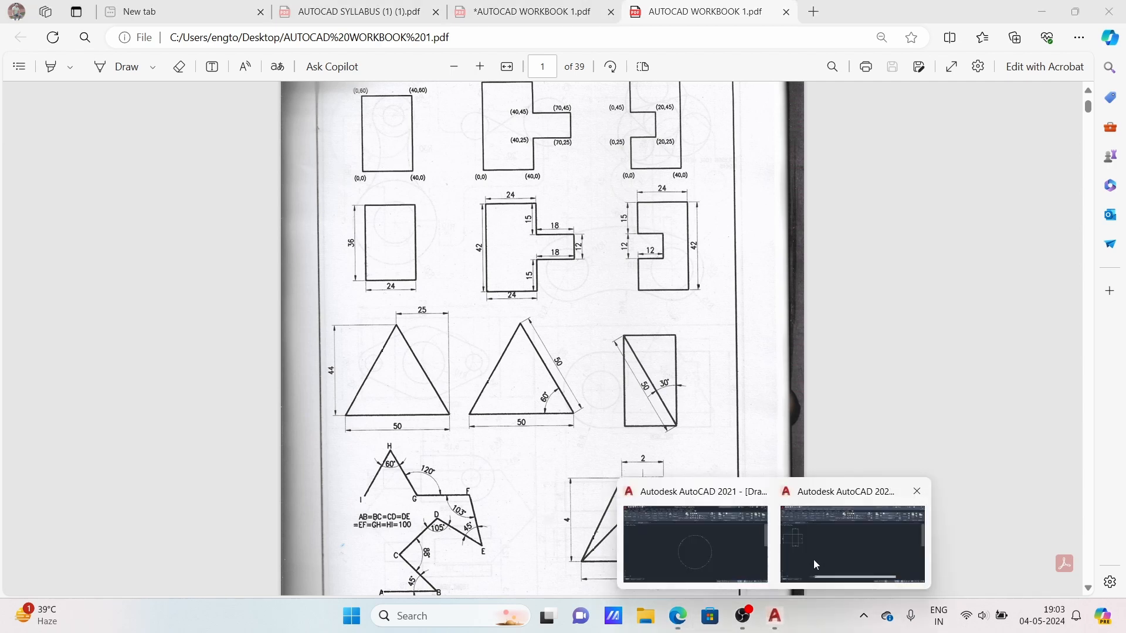
left_click(814, 560)
Step: Start a stepped outline in empty space right of the rectangle with connected lines 24 right, 15 up and 18 right
middle_click_drag(689, 357, 662, 370)
type("l")
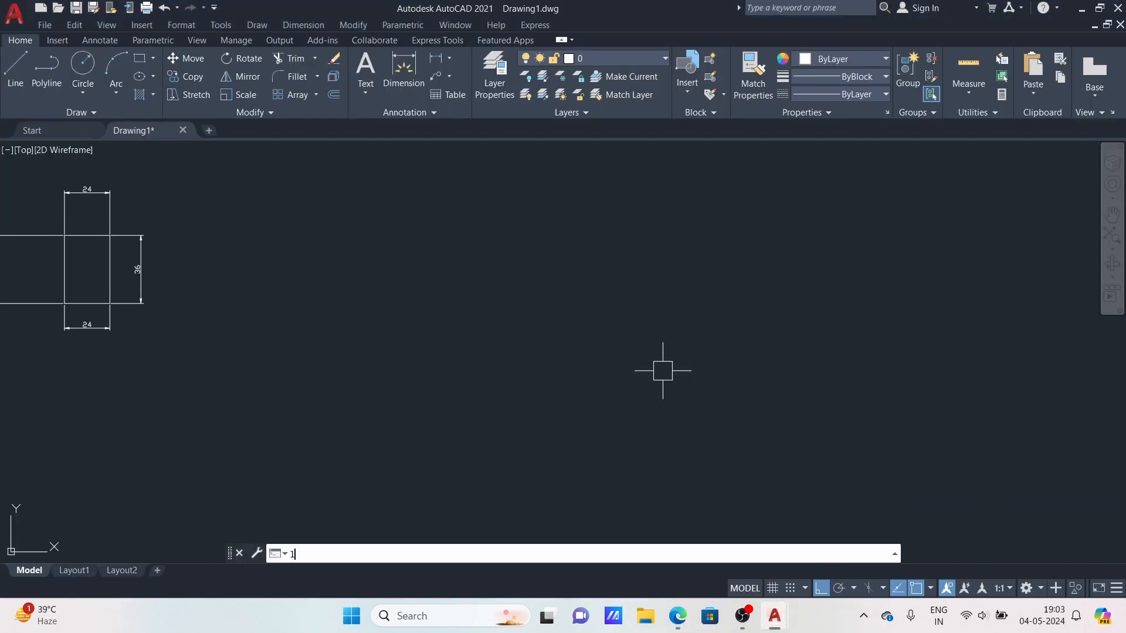
key("Return")
left_click(415, 396)
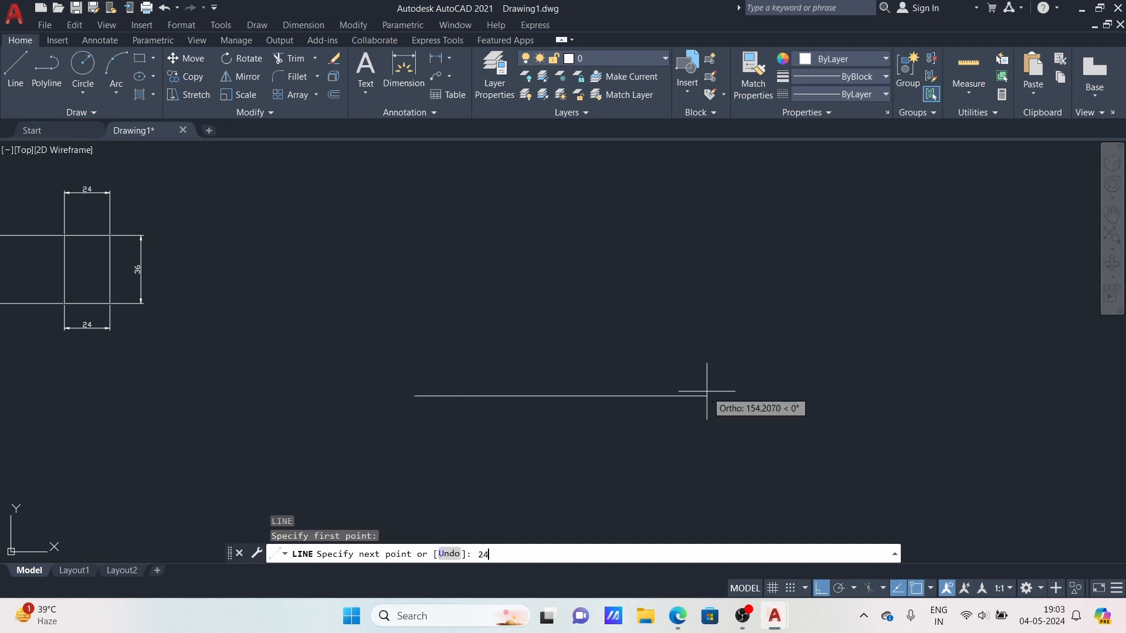
type("24")
key("Return")
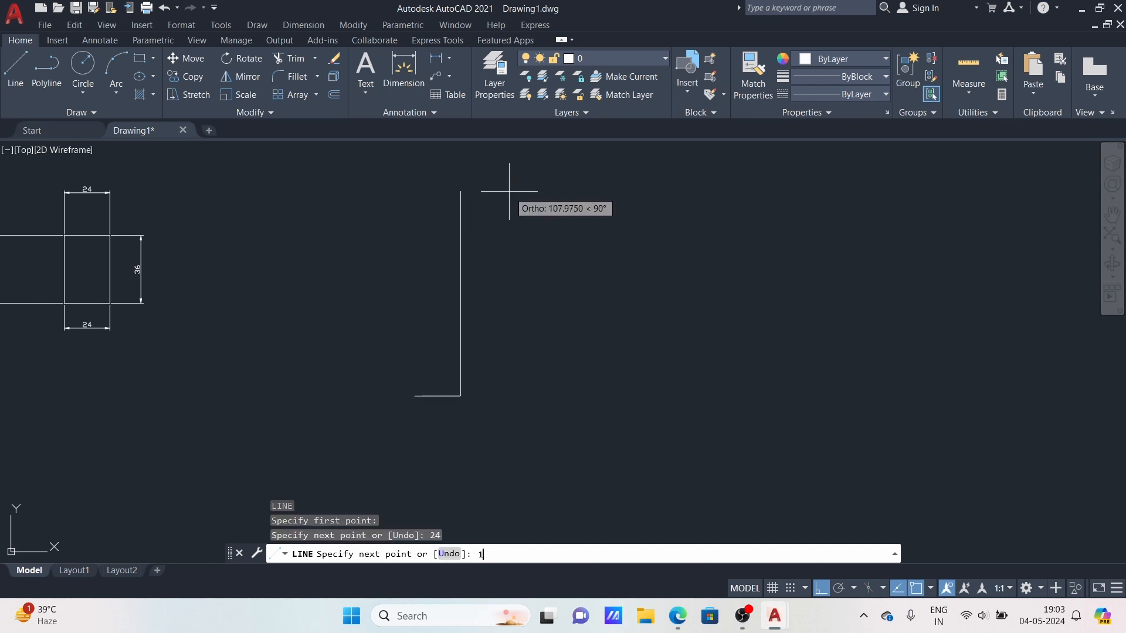
type("15")
key("Return")
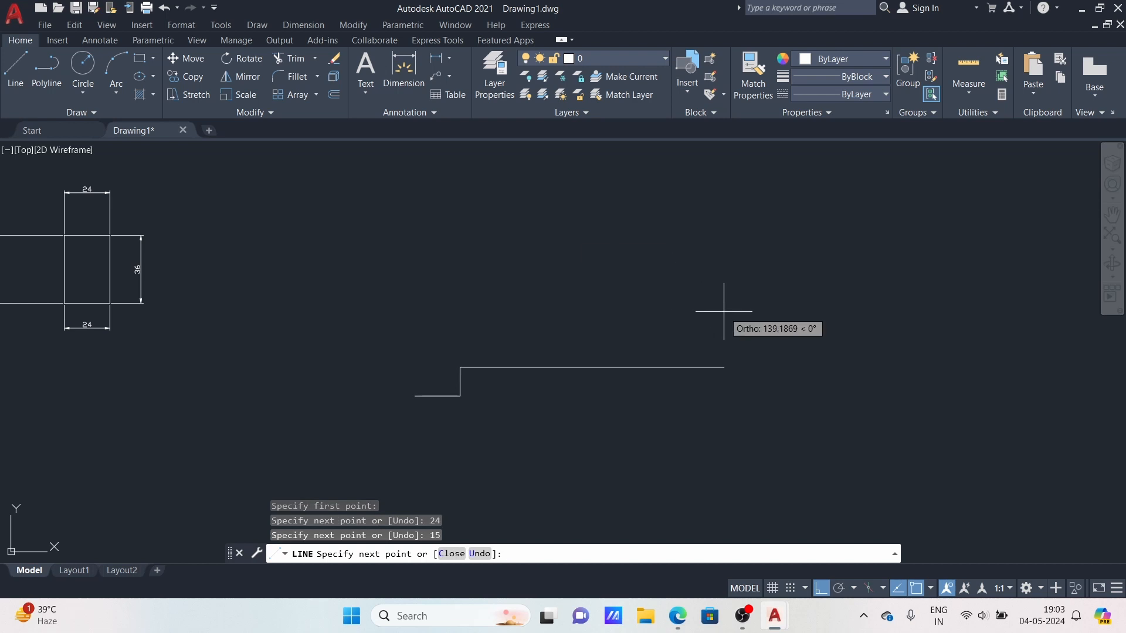
type("18")
key("Return")
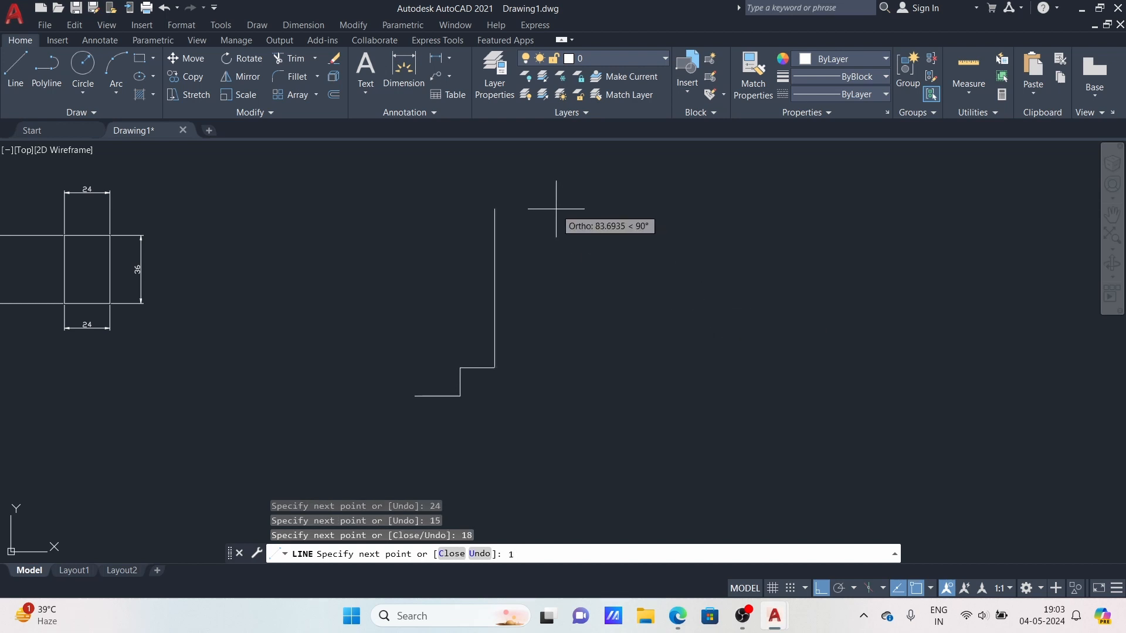
Step: Complete the stepped outline with lines 12 up, 18 left, 15 up, 24 left and 42 down to the start point
type("12")
key("Return")
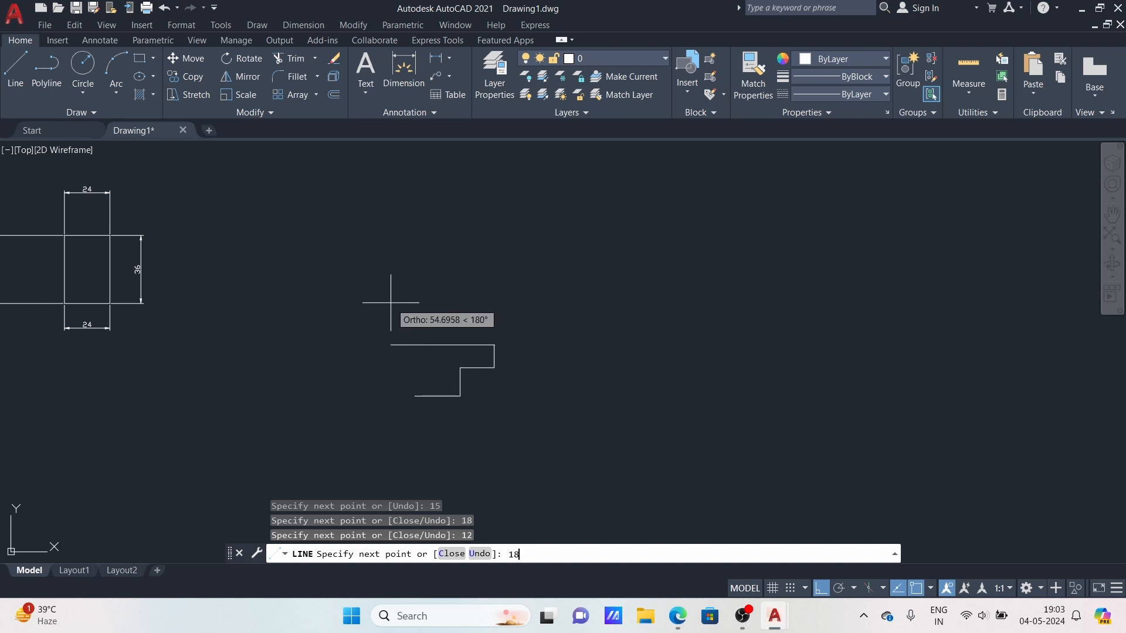
type("18")
key("Return")
type("1")
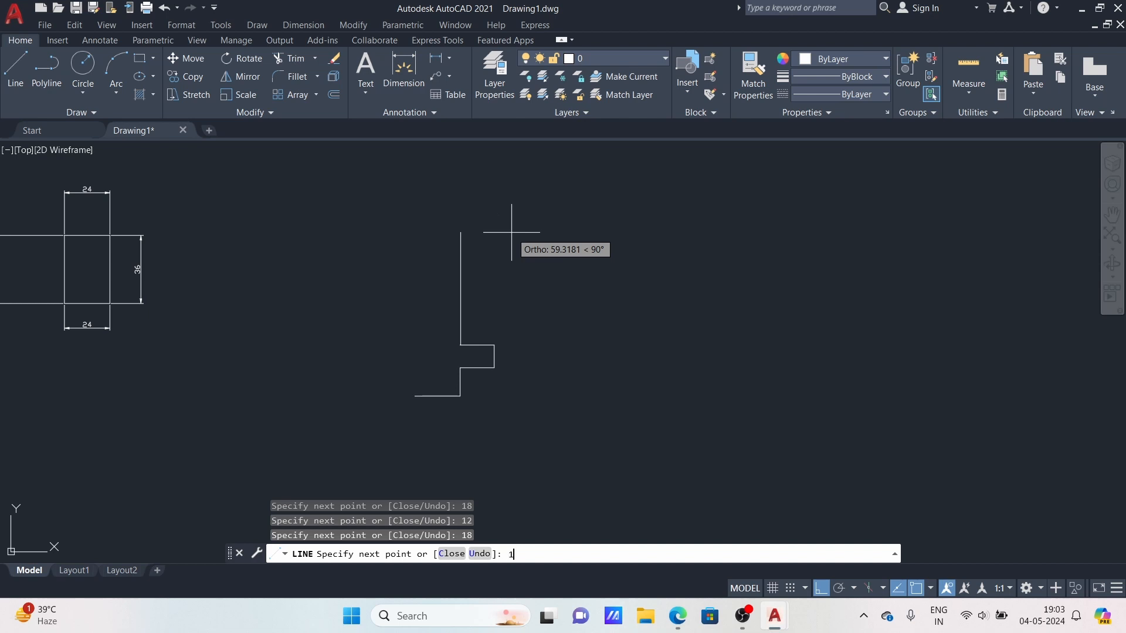
type("5")
key("Return")
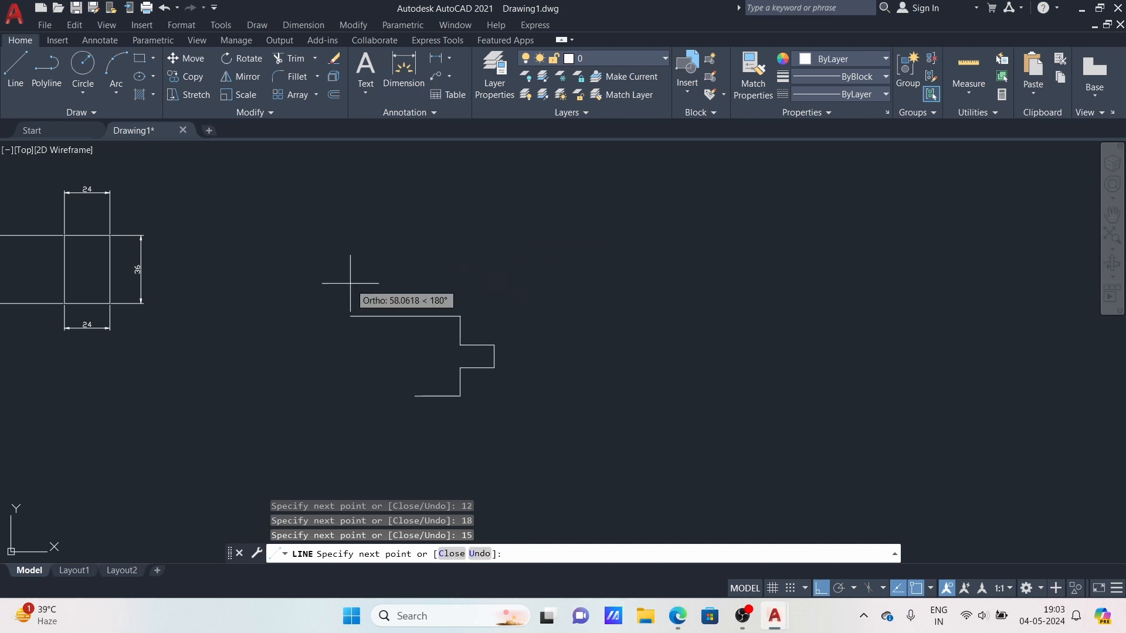
type("24")
key("Return")
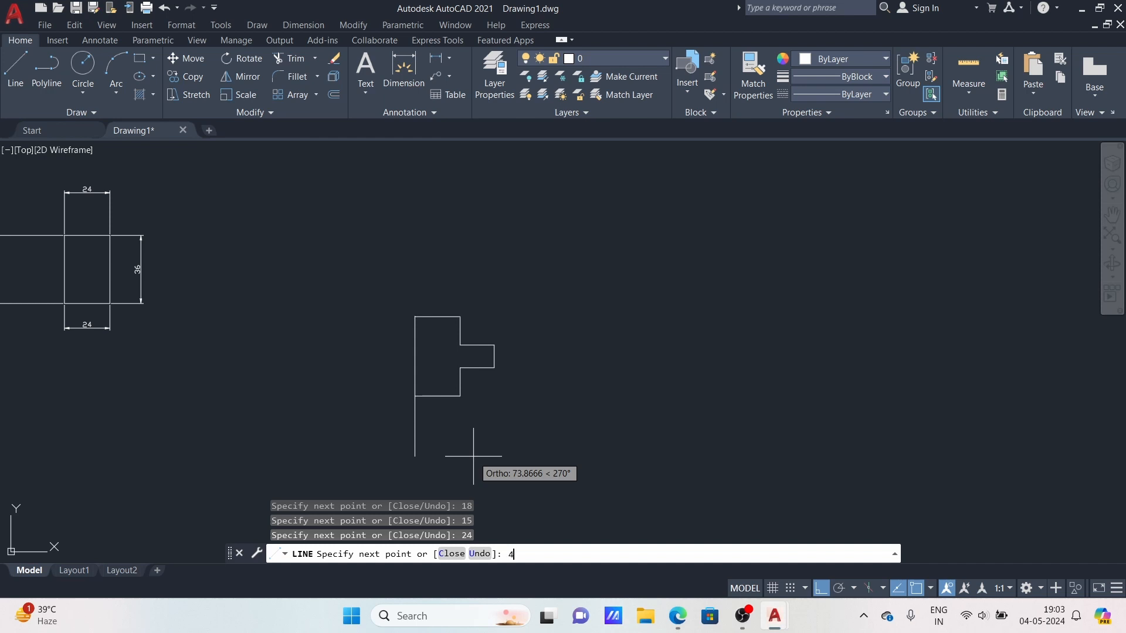
type("42")
key("Return")
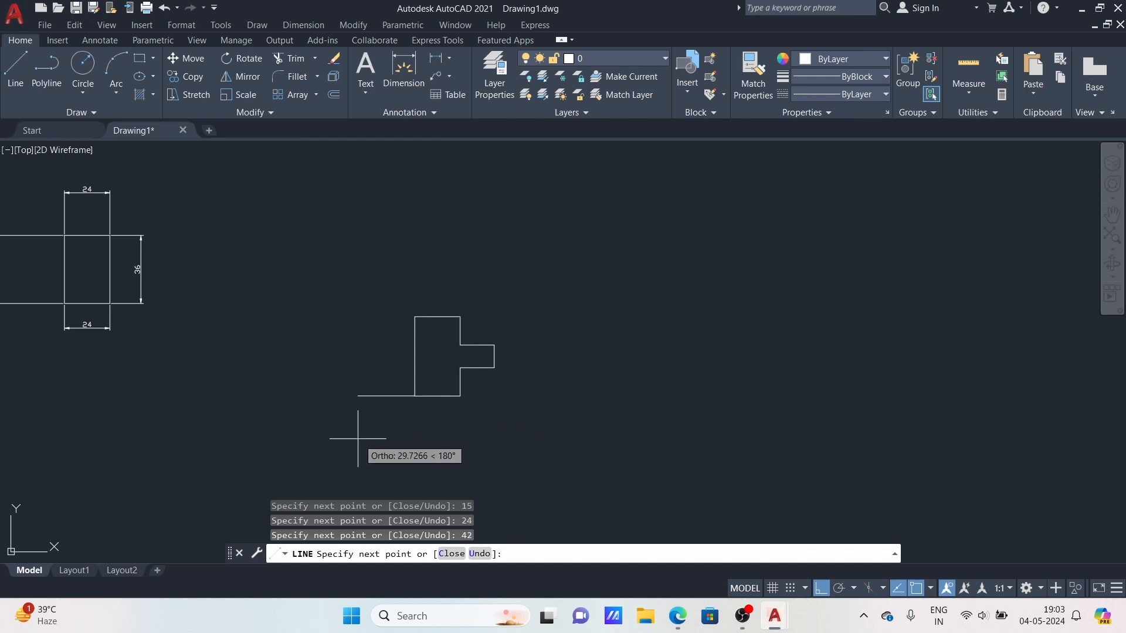
key("Escape")
Step: Add a linear dimension to the stepped outline's left side, placing the dimension line about 36 units left of it
scroll(478, 395, "up", 2)
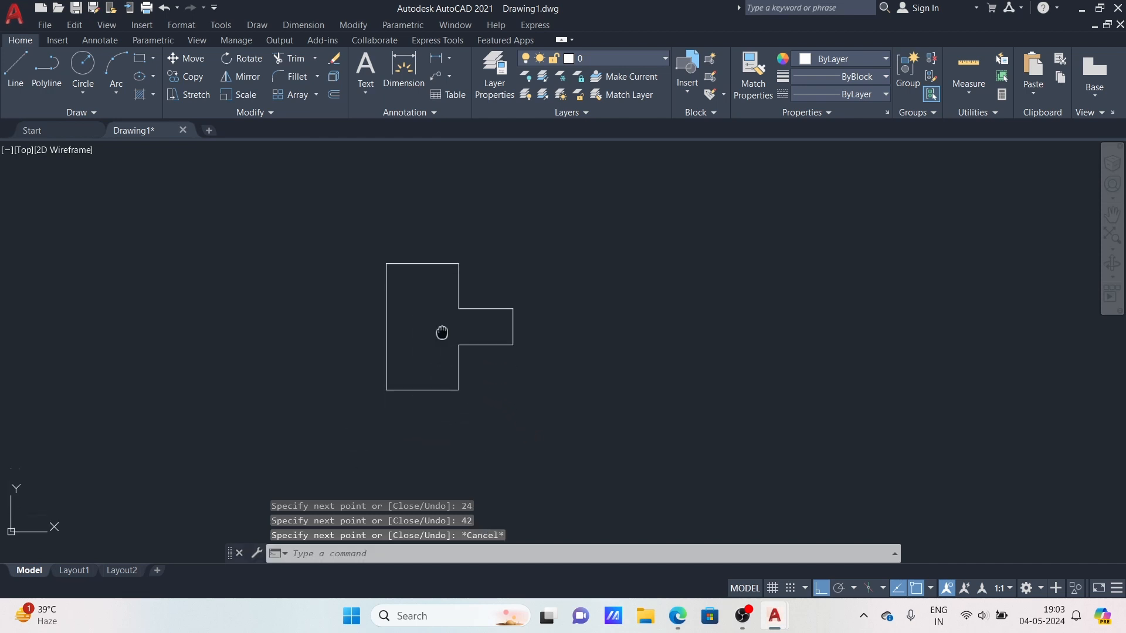
middle_click_drag(443, 332, 410, 352)
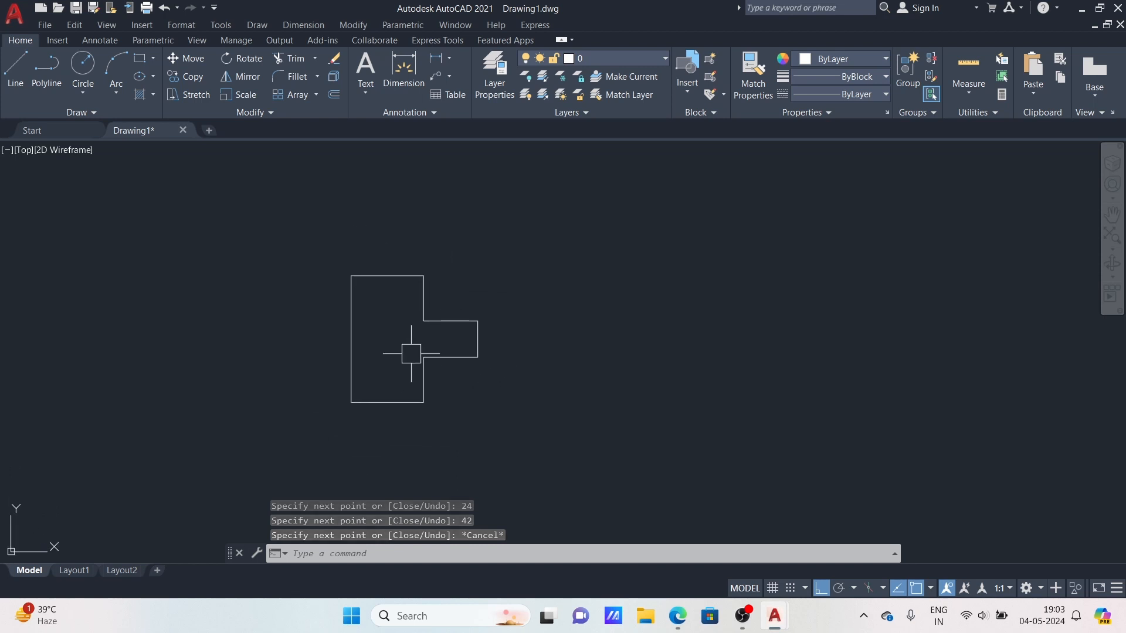
type("dli")
key("Return")
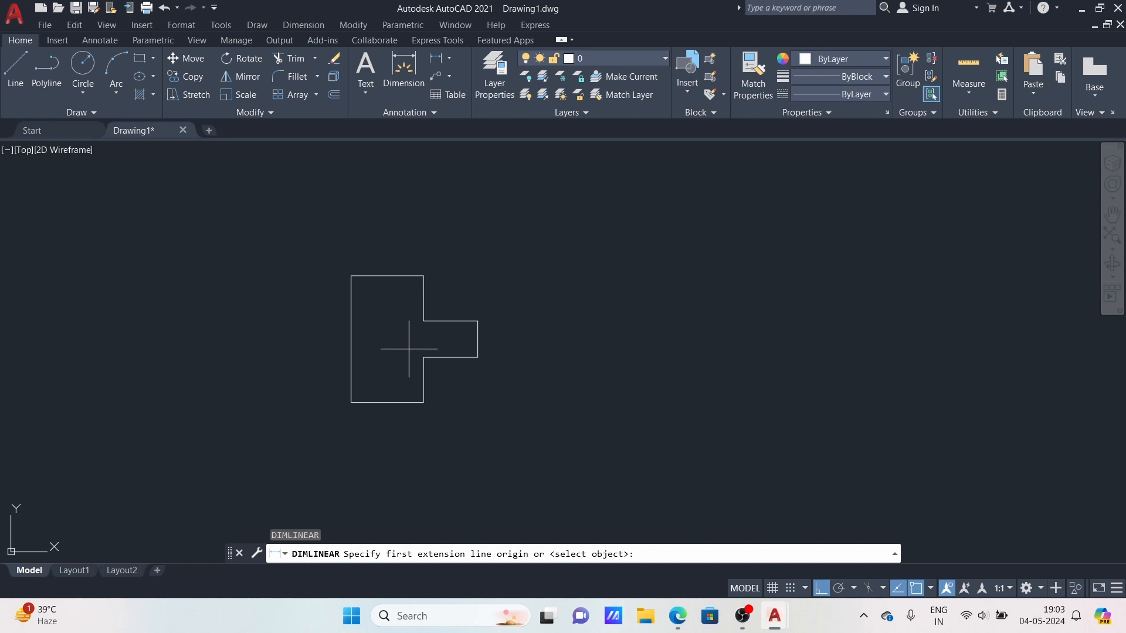
left_click(351, 275)
left_click(351, 402)
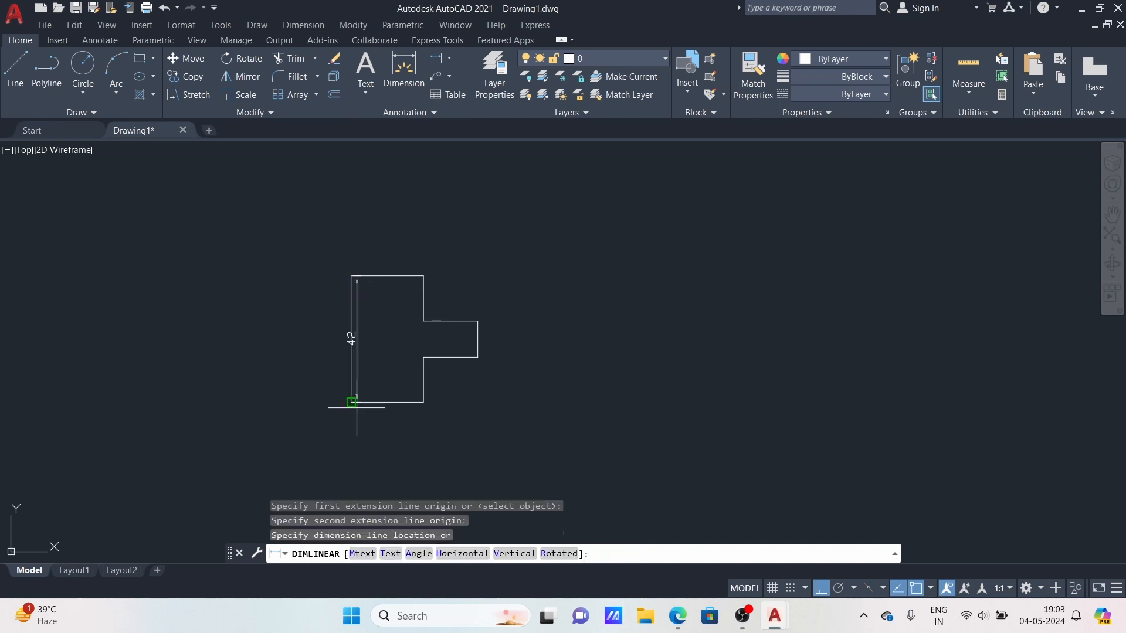
left_click(242, 389)
Step: Add a linear dimension to the stepped outline's top edge, placing the dimension line about 23 units above it
key("Return")
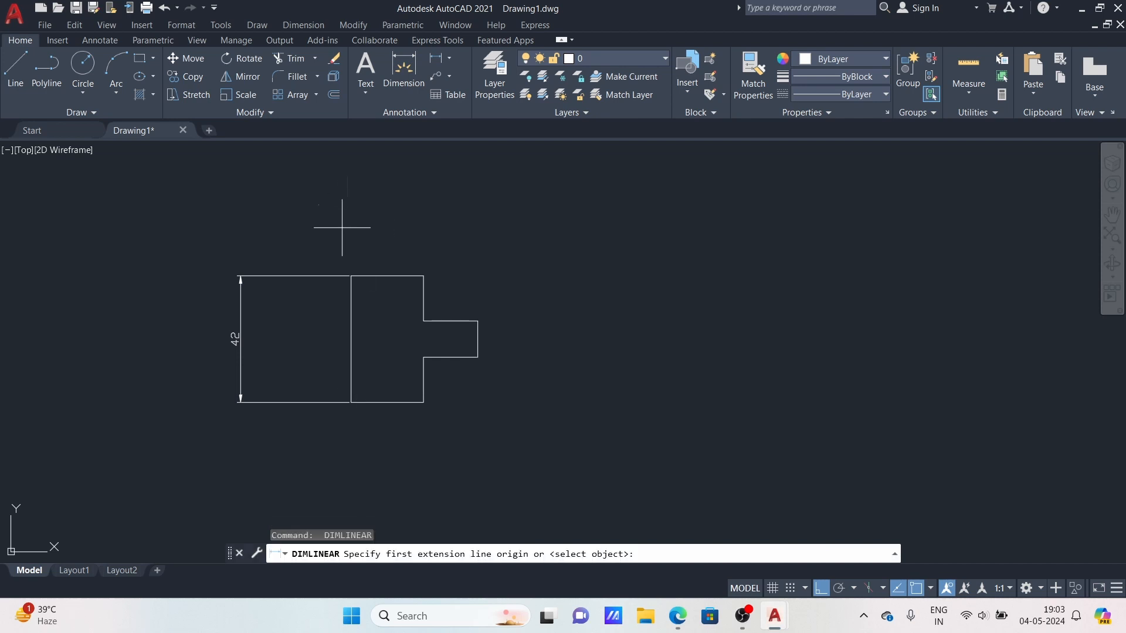
left_click(351, 276)
left_click(423, 276)
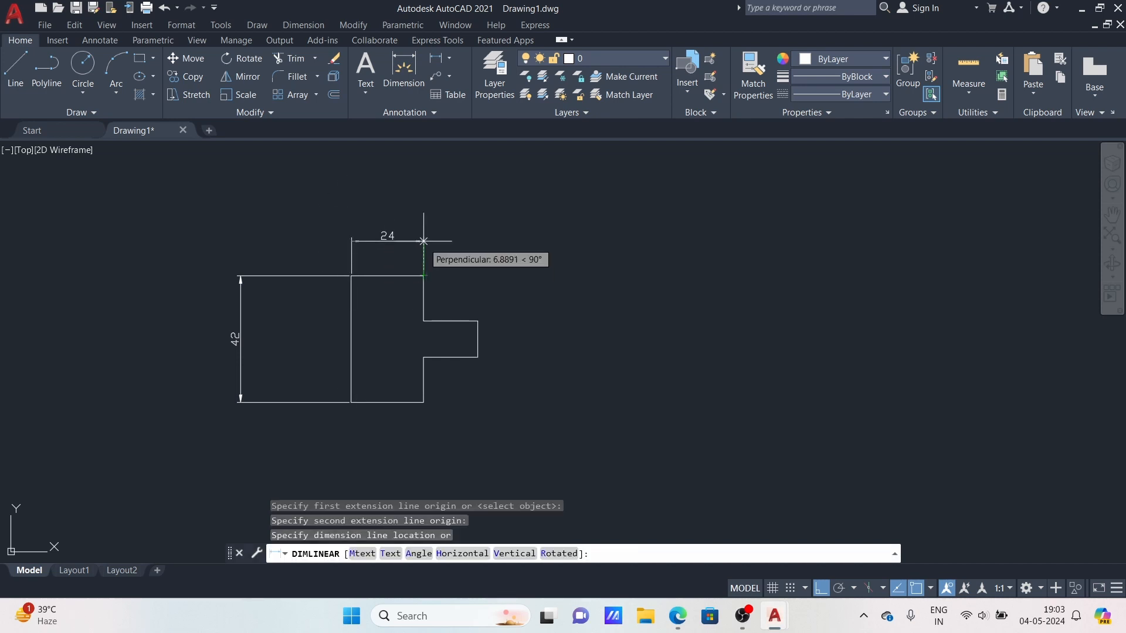
left_click(432, 206)
Step: Dimension the vertical edge below the projecting tab, placing the dimension line about 57 units right of that edge
key("Return")
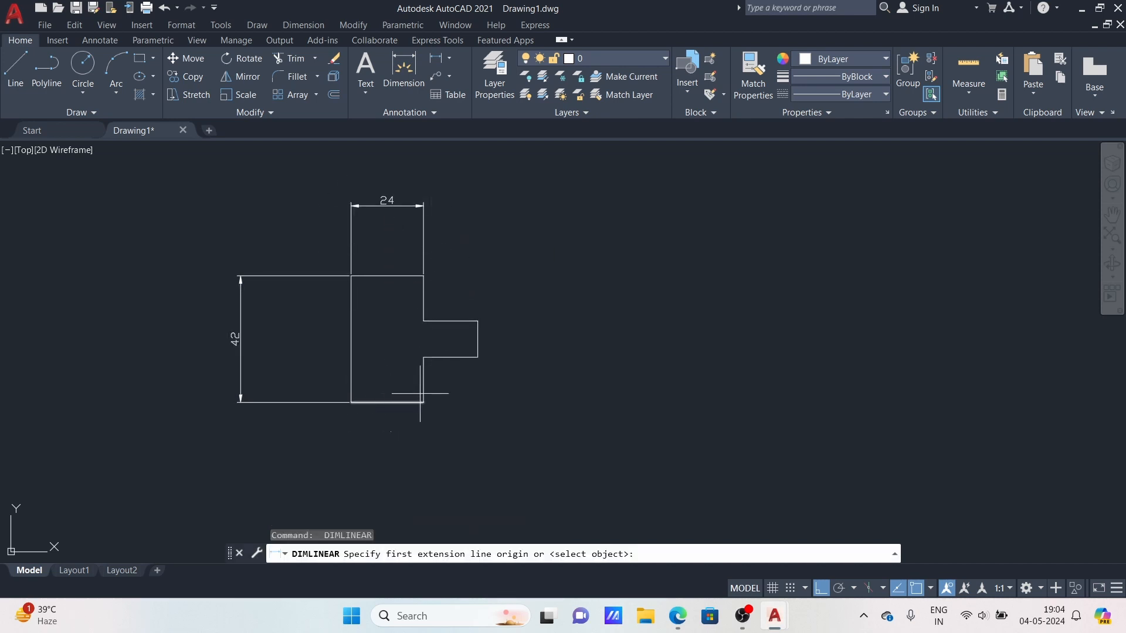
left_click(423, 402)
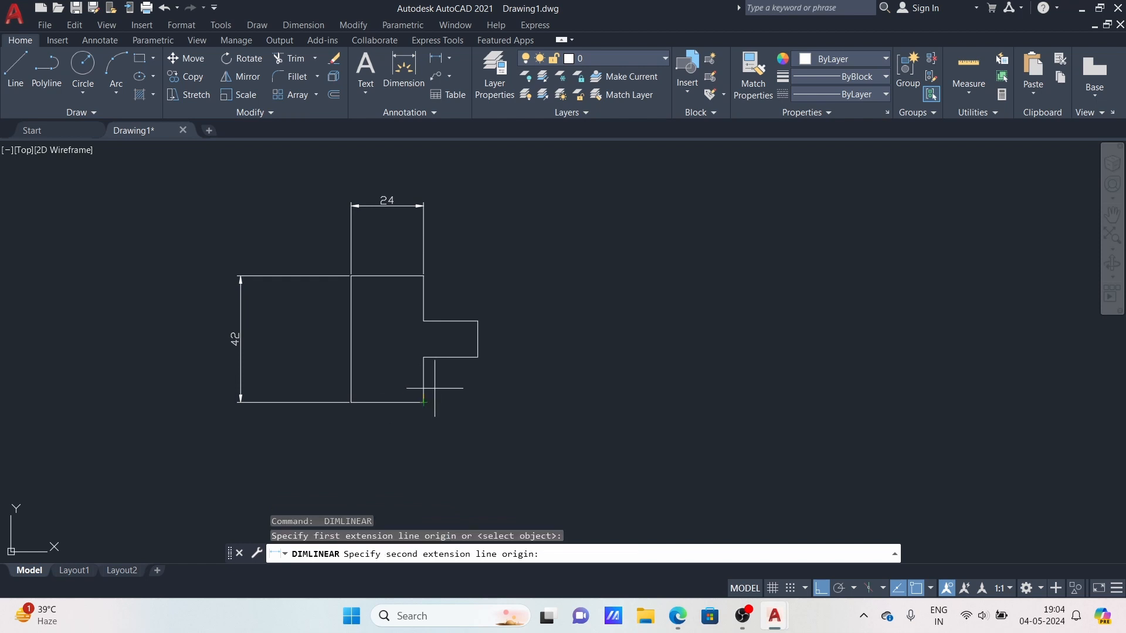
left_click(423, 356)
left_click(596, 378)
Step: Add a linear dimension to the projecting tab's vertical end edge, placing the dimension line about 23 units right of it
key("Return")
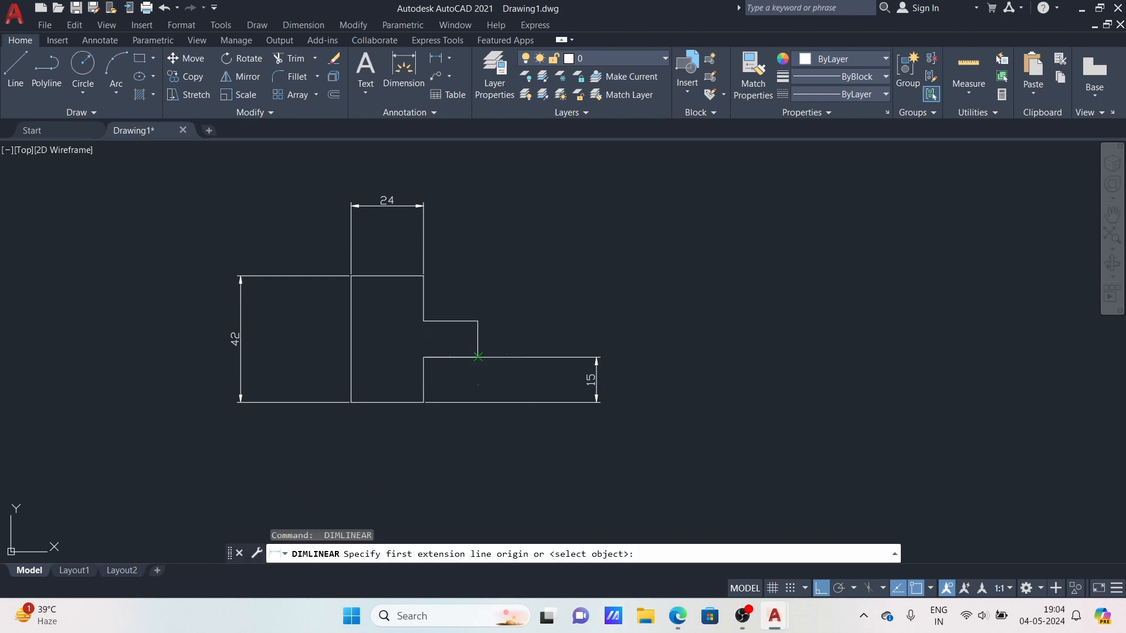
left_click(477, 356)
left_click(478, 321)
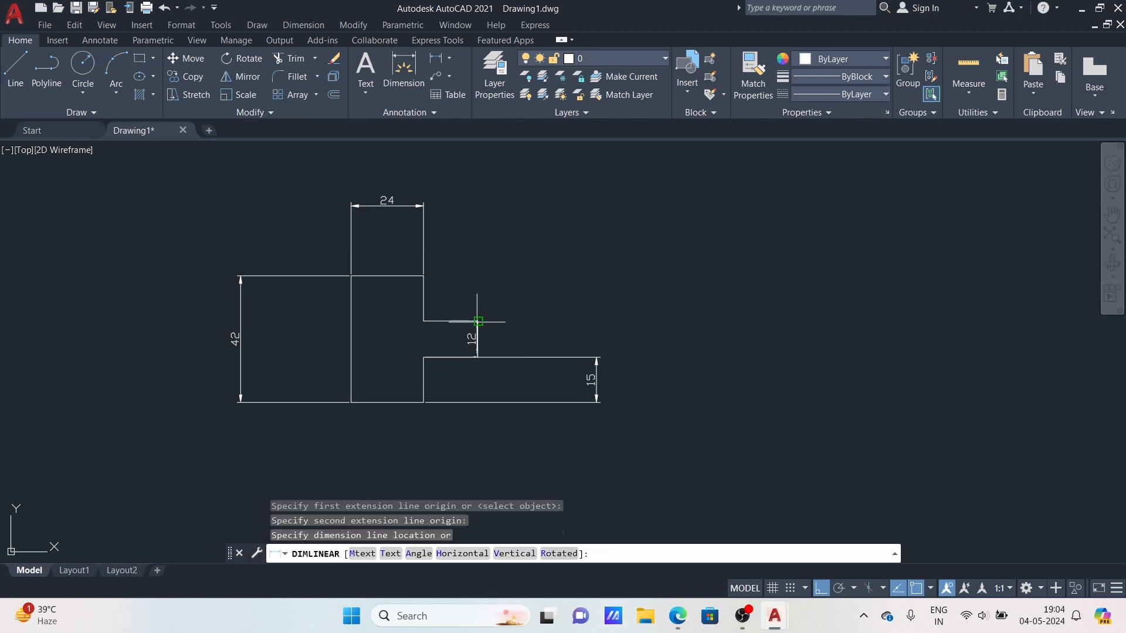
left_click(548, 304)
key("Escape")
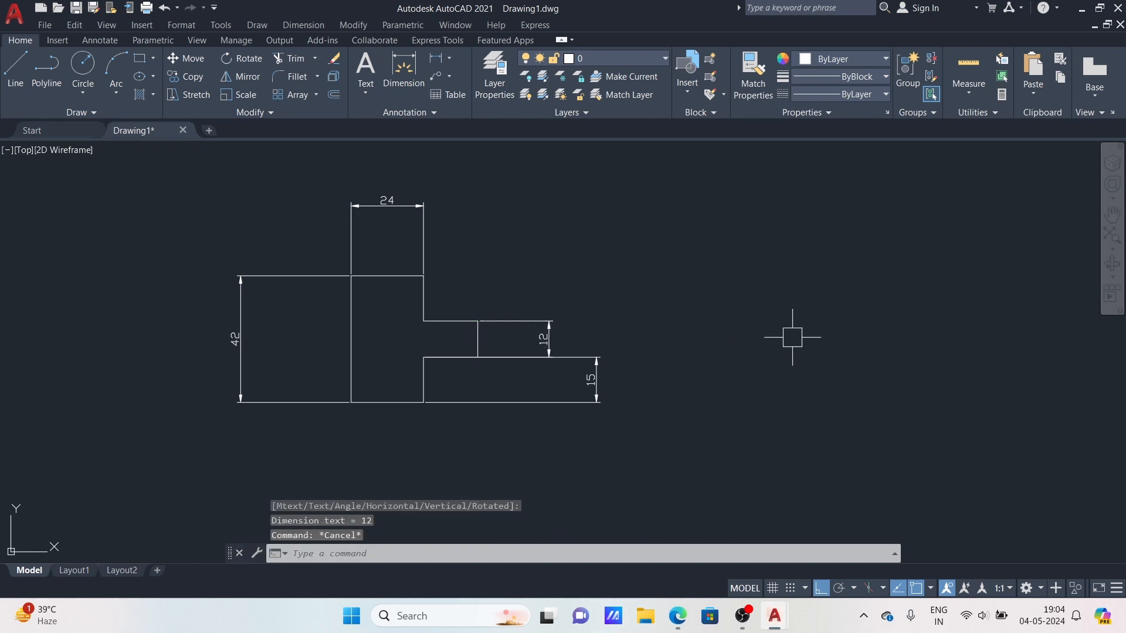
Step: Draw a circle of radius 30 by centre and radius in the empty area right of the stepped outline
middle_click_drag(733, 321, 608, 324)
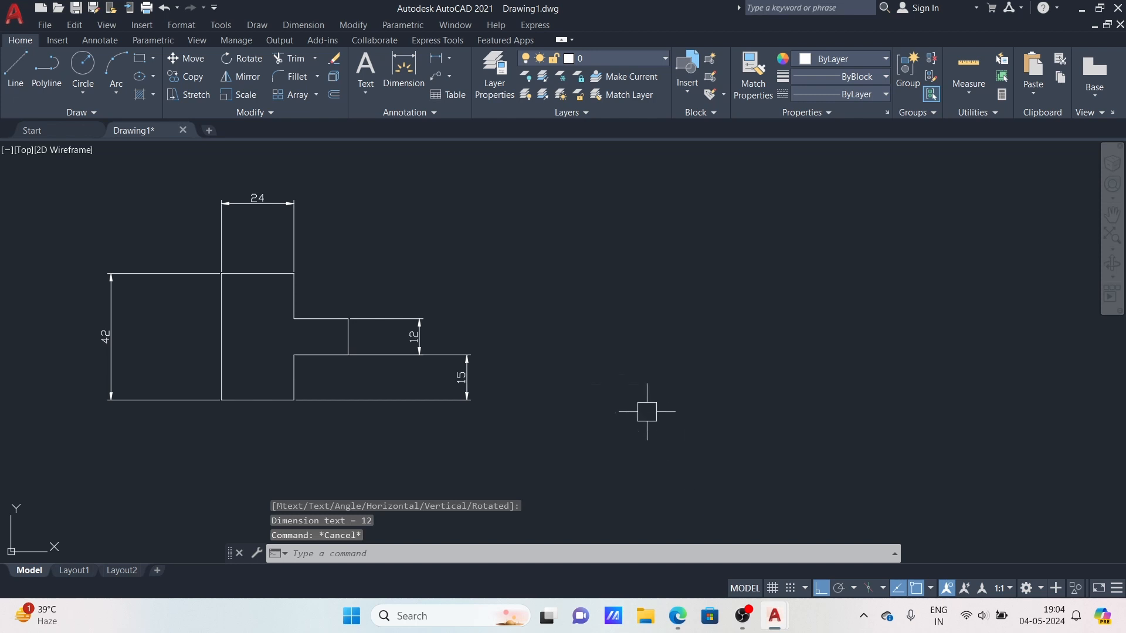
scroll(508, 362, "down", 1)
mouse_move(622, 368)
middle_mouse_down()
mouse_move(608, 364)
mouse_move(625, 398)
middle_mouse_up()
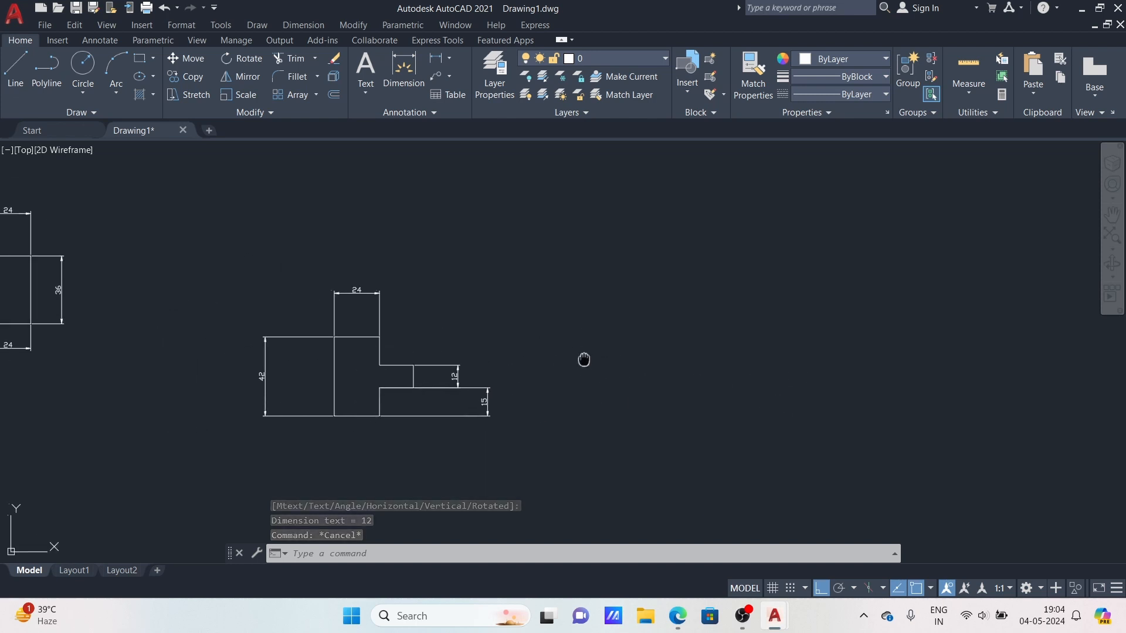
mouse_move(583, 360)
middle_mouse_down()
mouse_move(135, 292)
mouse_move(2, 293)
middle_mouse_up()
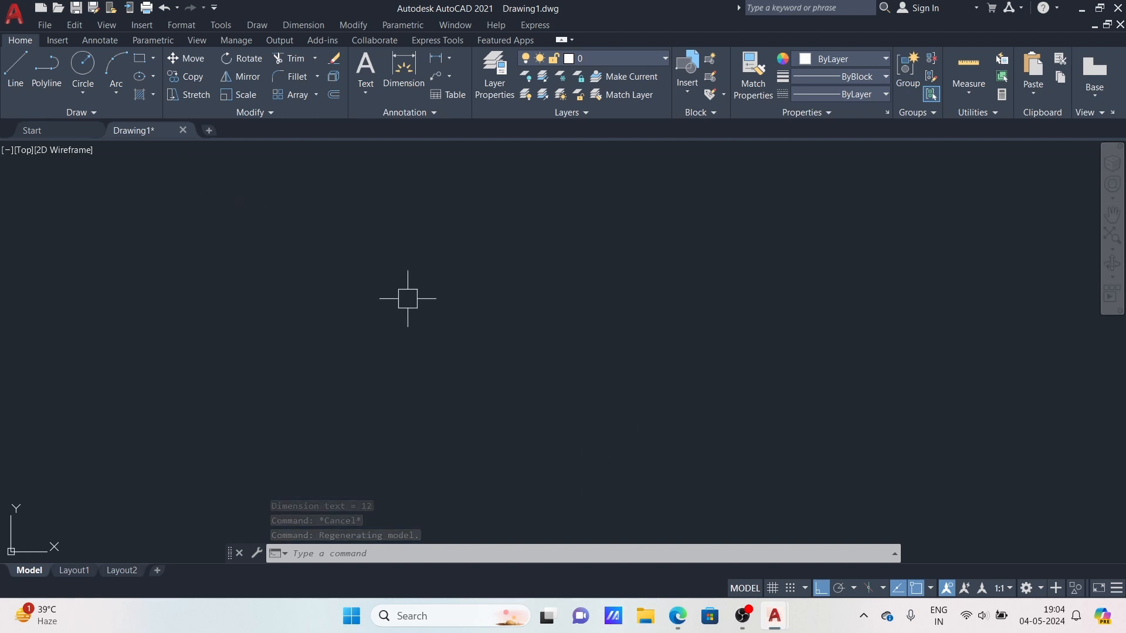
left_click(88, 92)
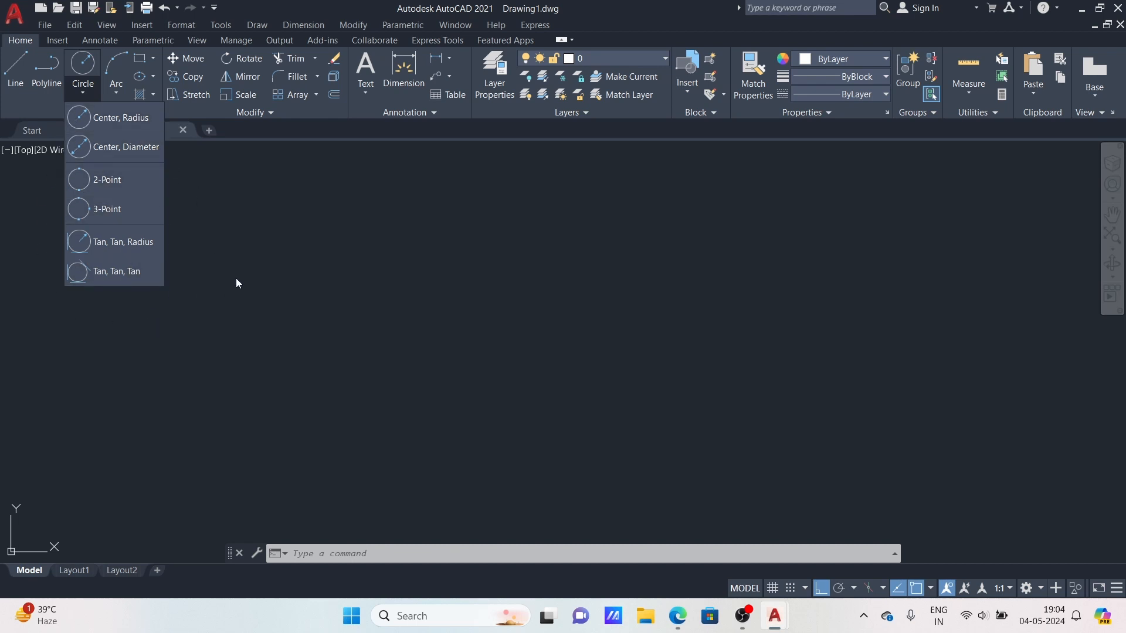
left_click(245, 309)
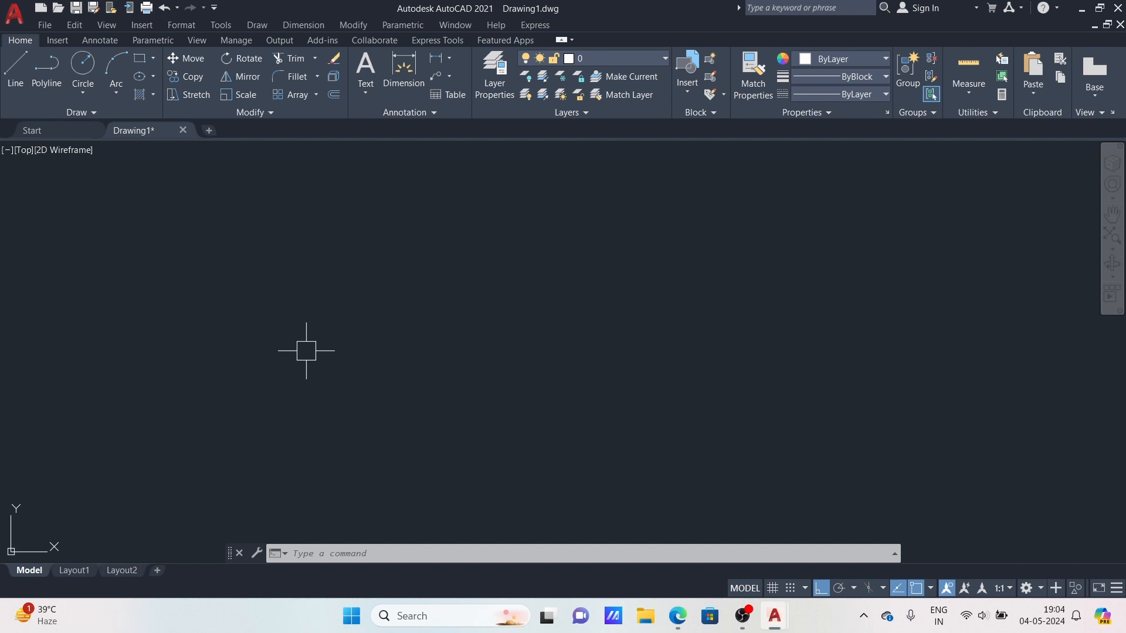
type("c")
key("Return")
left_click(455, 371)
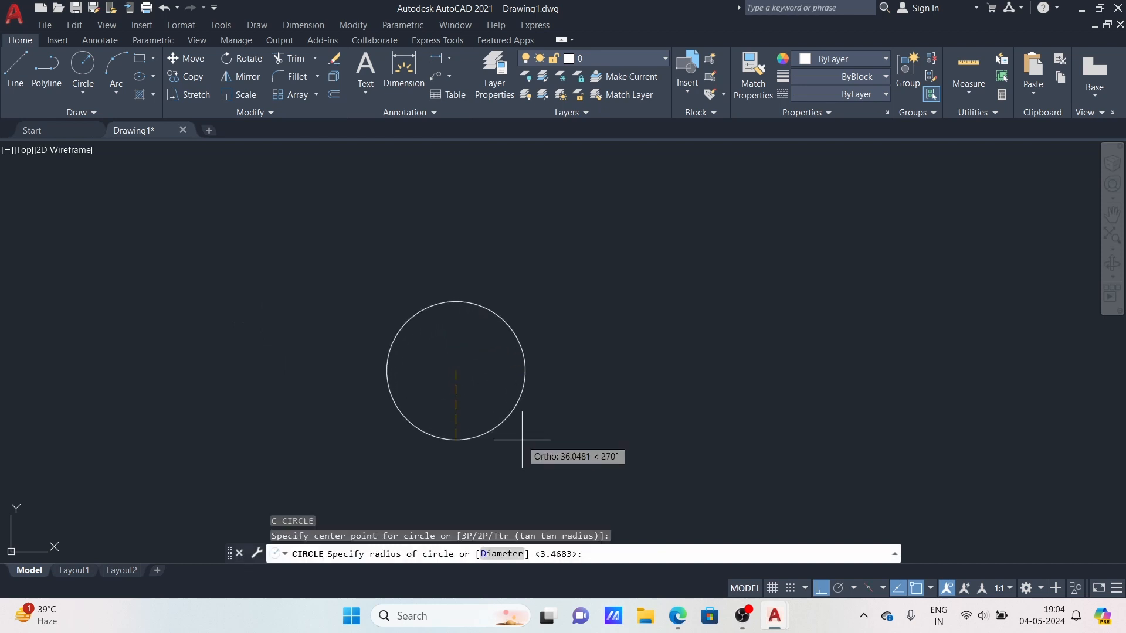
type("30")
key("Return")
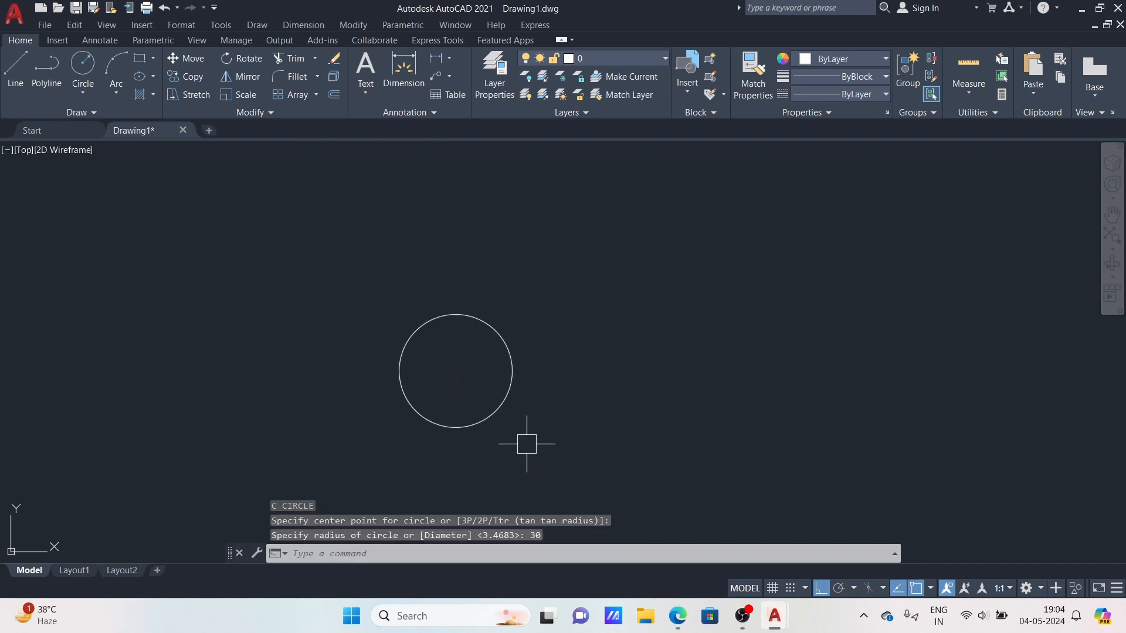
Step: Add a horizontal linear dimension between the circle's left and right quadrants, placing the dimension line about 22 units above the circle
middle_click_drag(490, 365, 467, 357)
type("d")
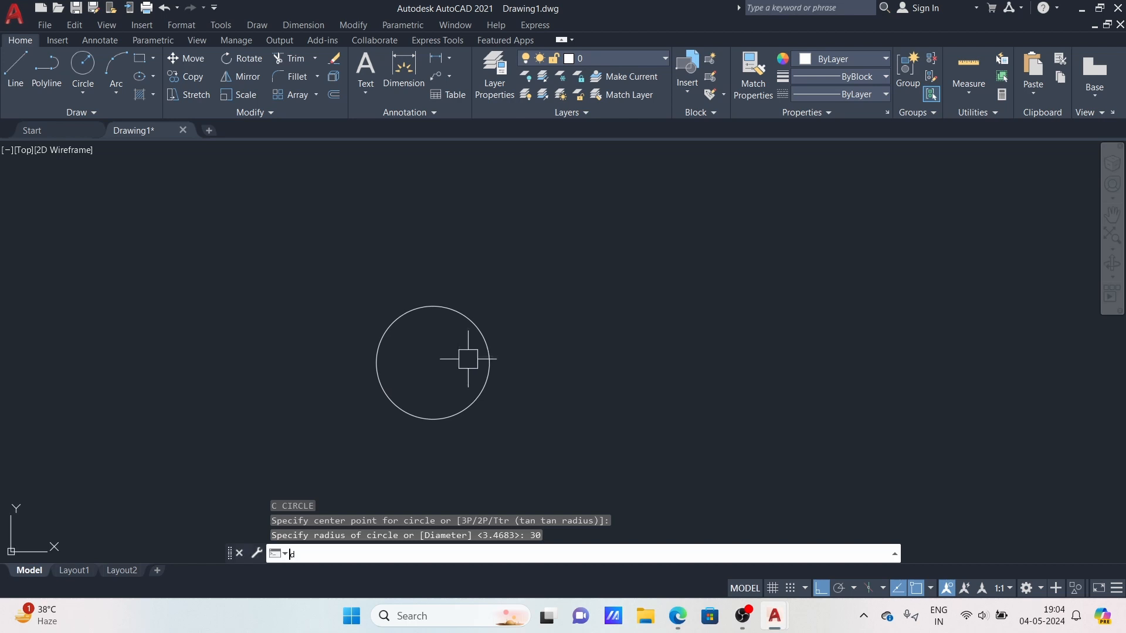
type("li")
key("Return")
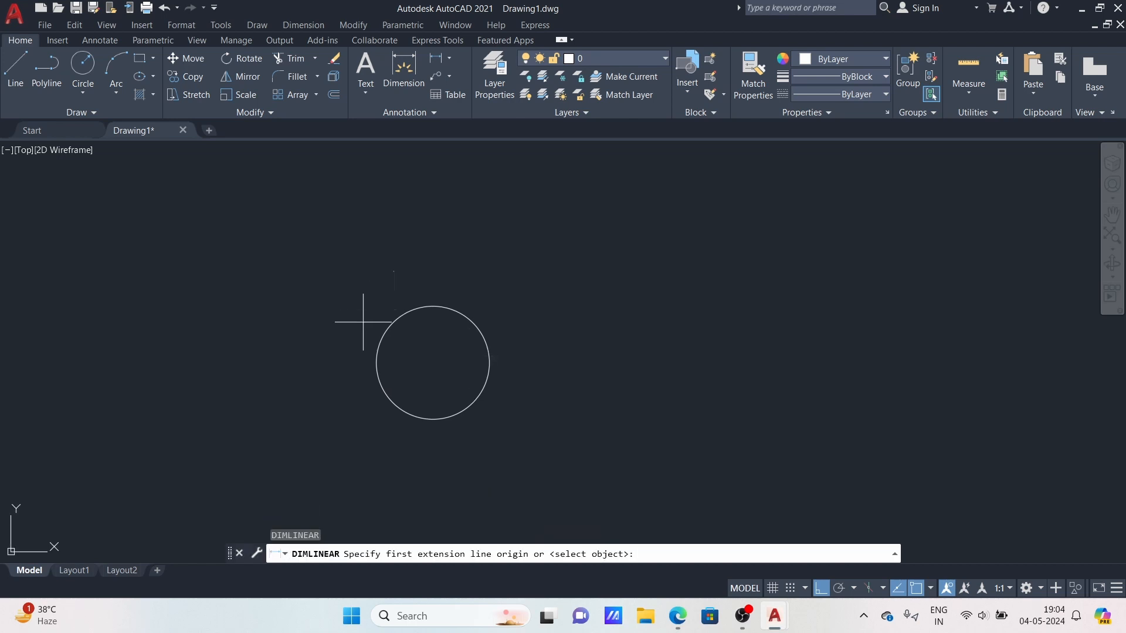
left_click(376, 362)
left_click(488, 362)
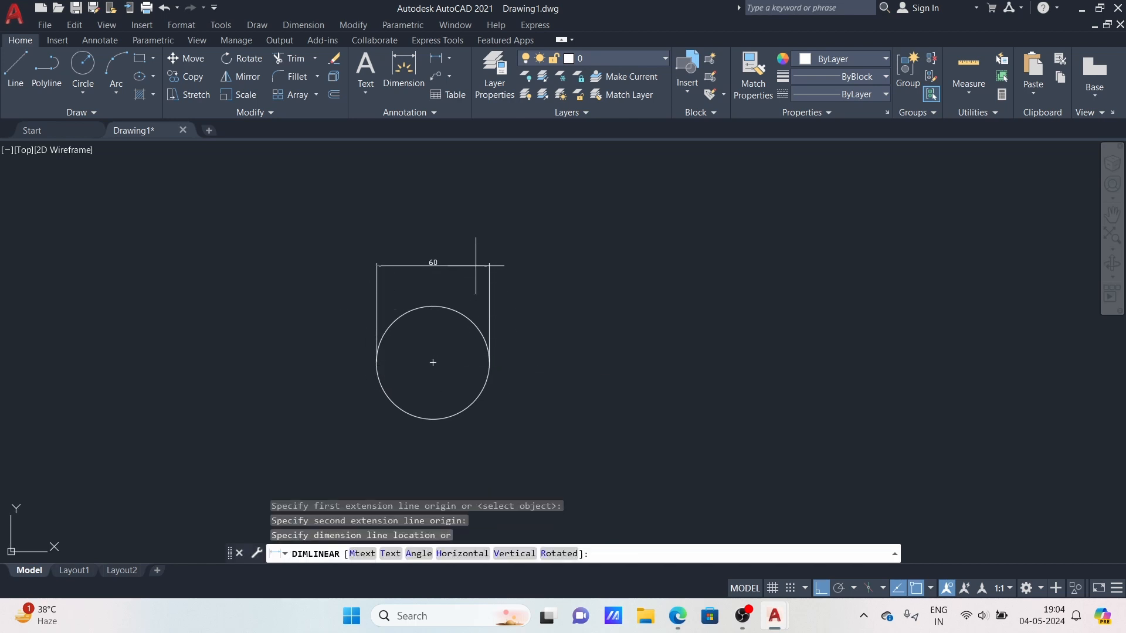
left_click(475, 265)
Step: Add a horizontal linear dimension from the circle's centre to its right quadrant, placing the dimension line about 7 units below the circle
scroll(431, 288, "up", 2)
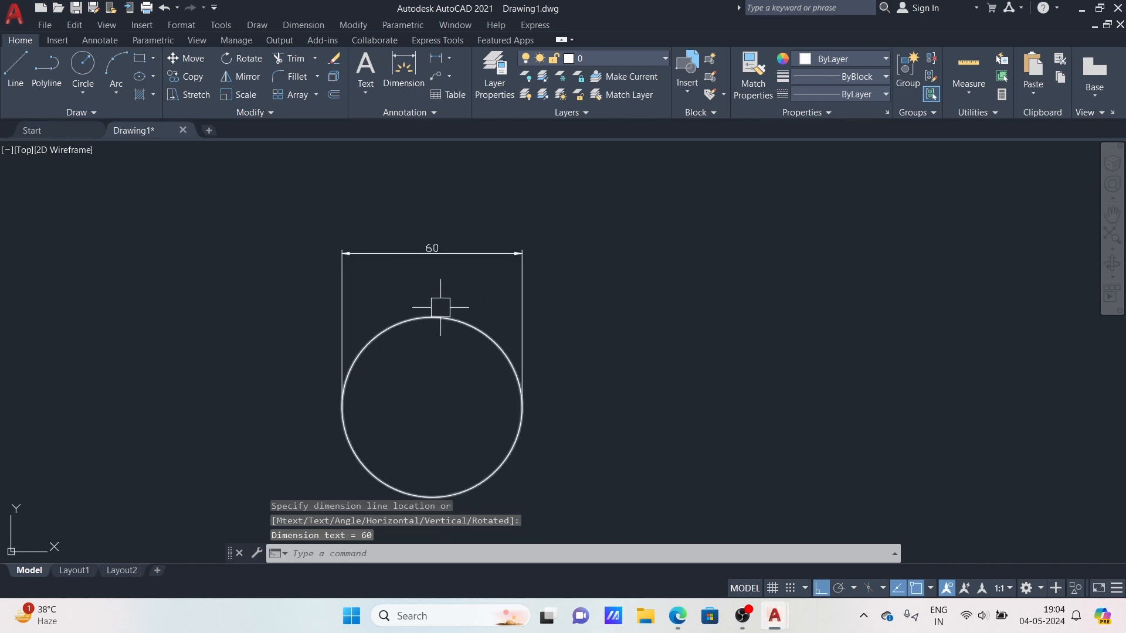
middle_click_drag(442, 329, 455, 298)
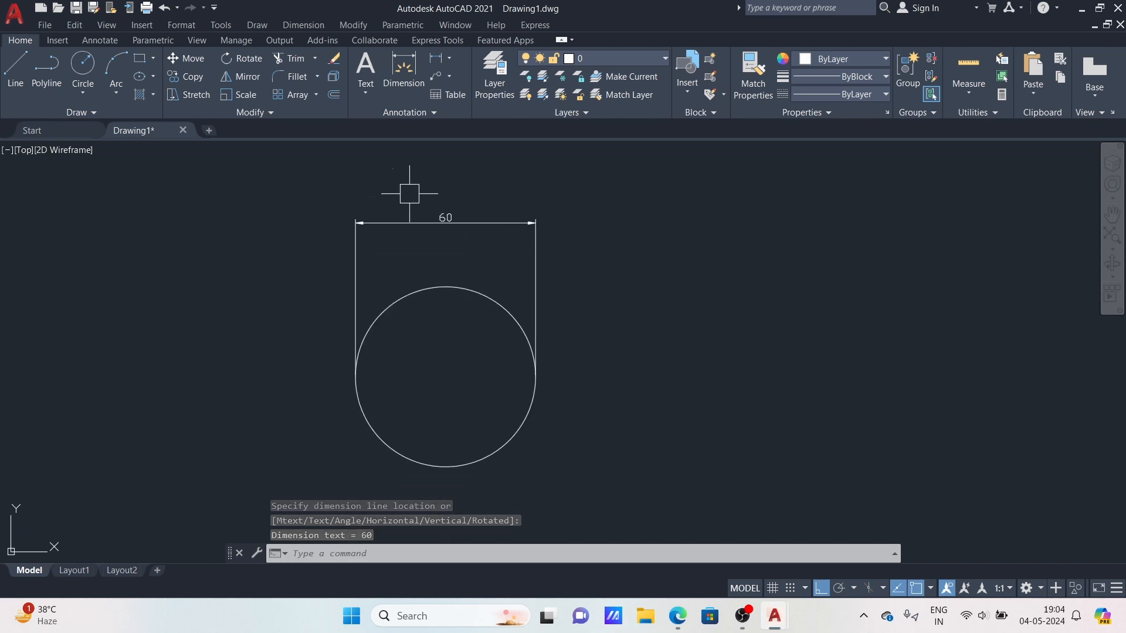
key("Return")
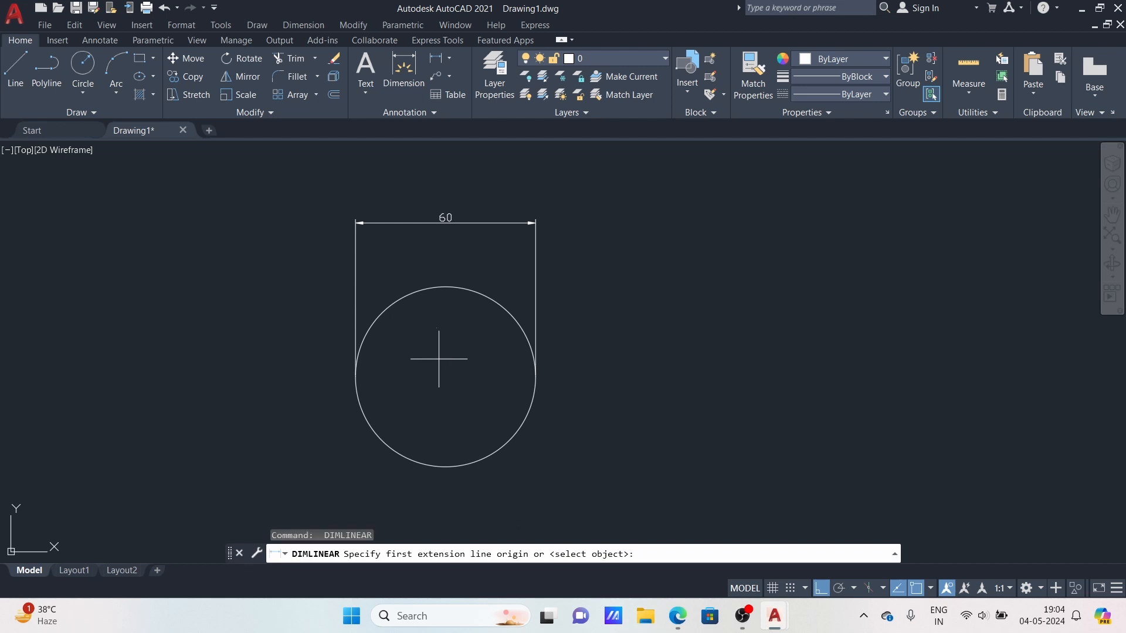
left_click(446, 376)
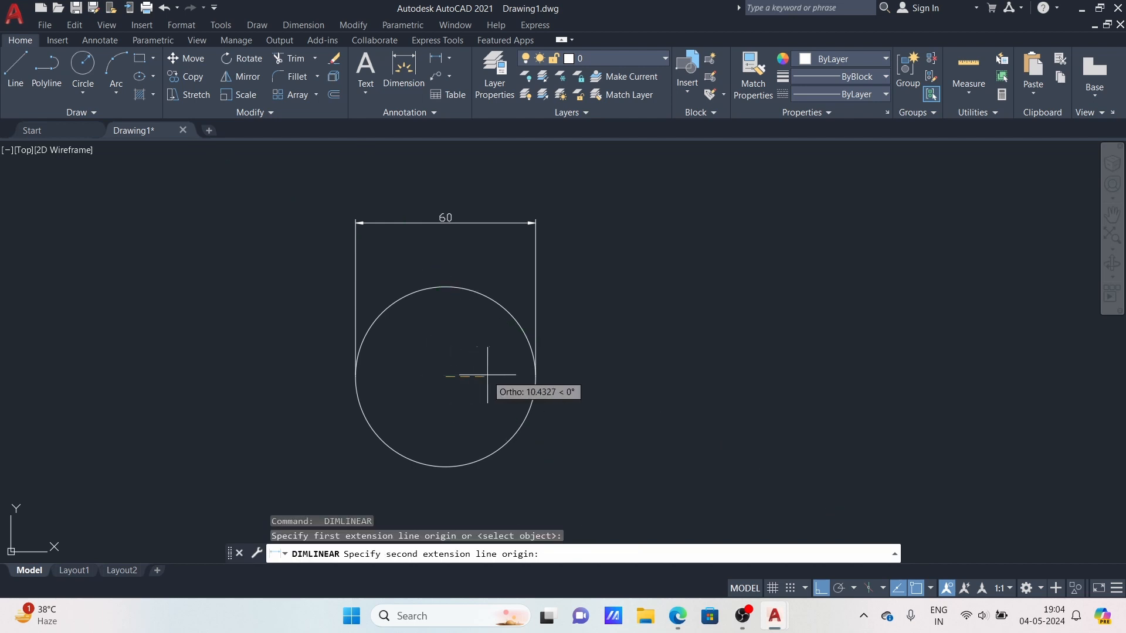
left_click(535, 376)
left_click(536, 486)
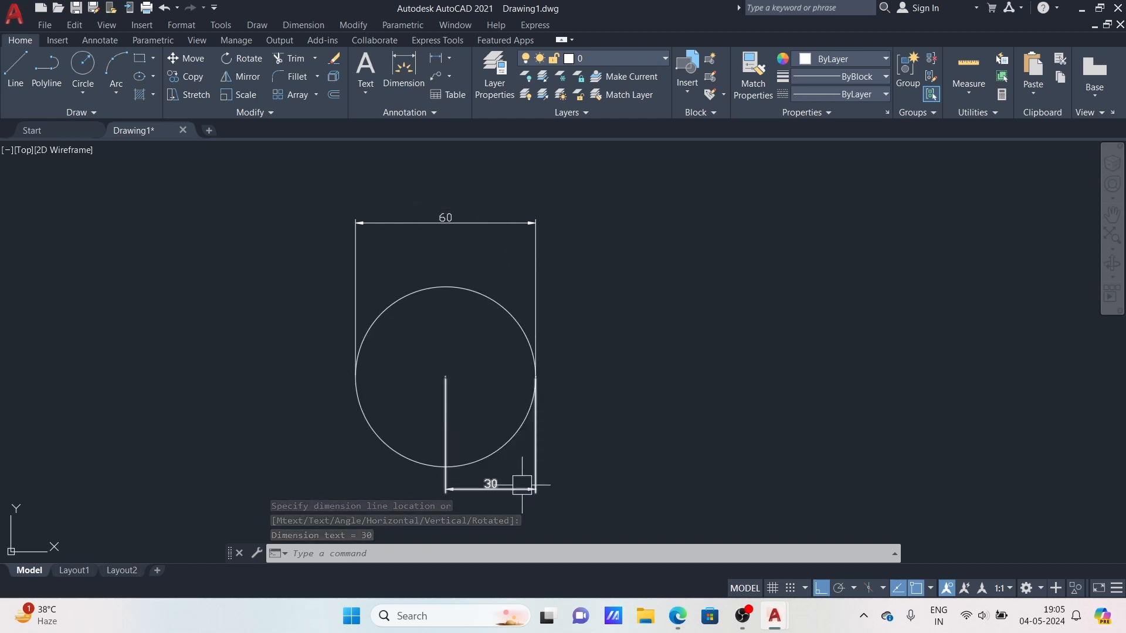
Step: Draw a circle of radius 15 using Center, Radius in the empty area right of the dimensioned circle
middle_click_drag(610, 381, 1, 327)
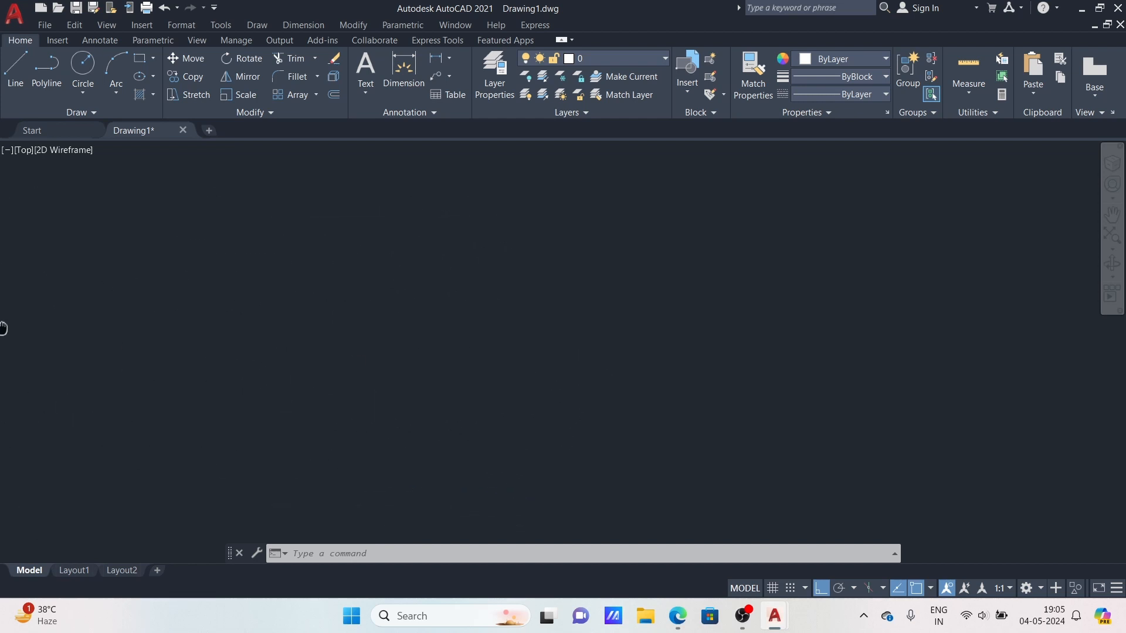
left_click(87, 86)
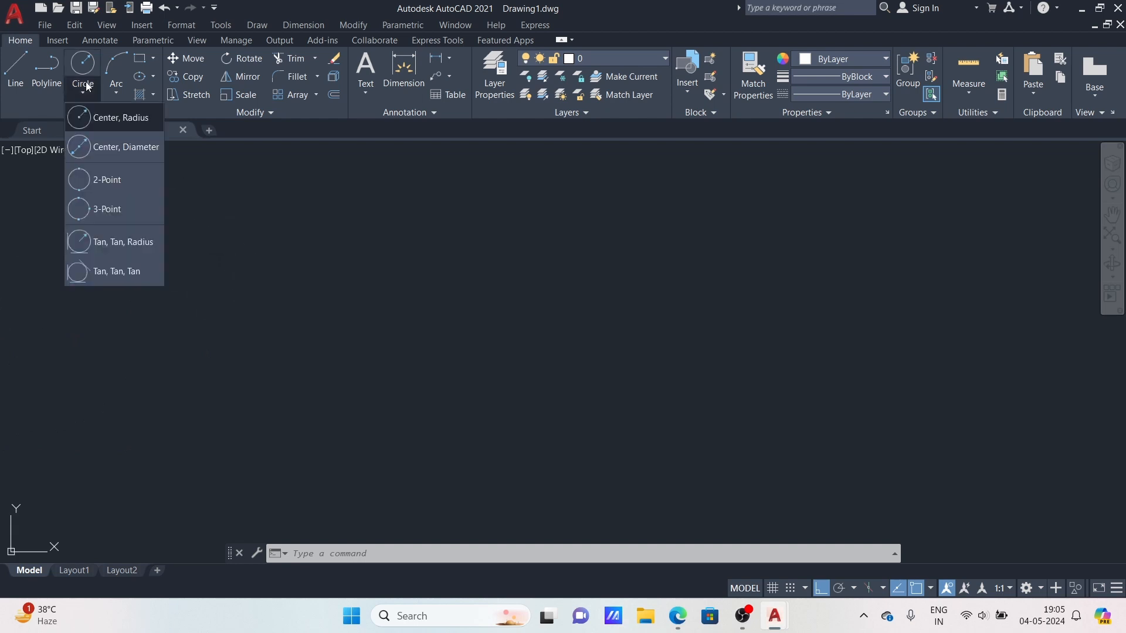
left_click(119, 121)
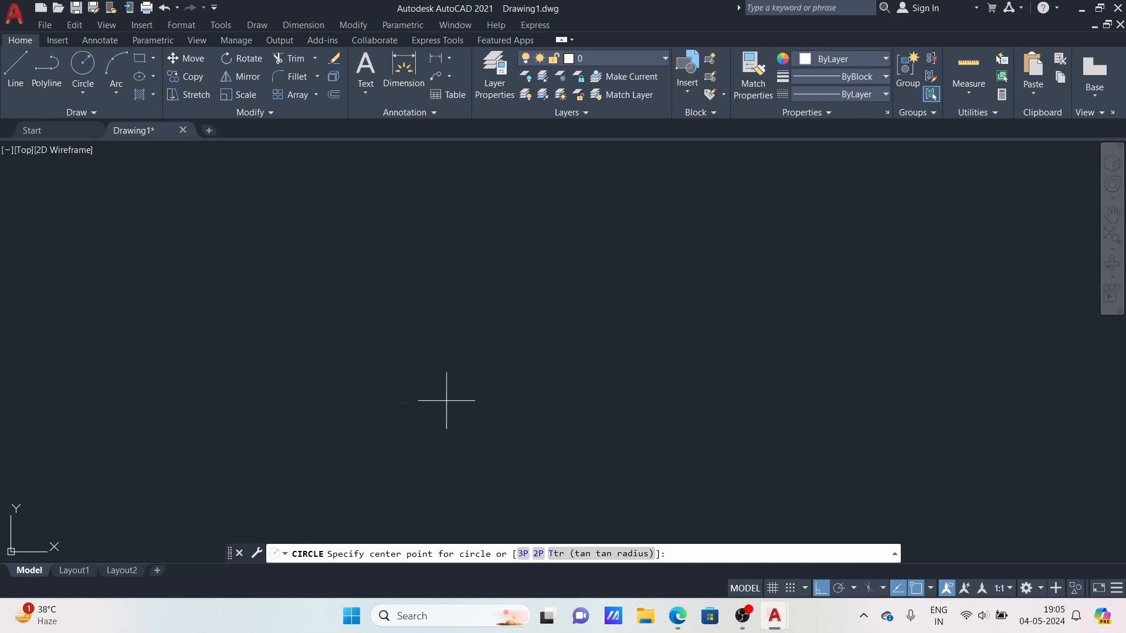
left_click(460, 322)
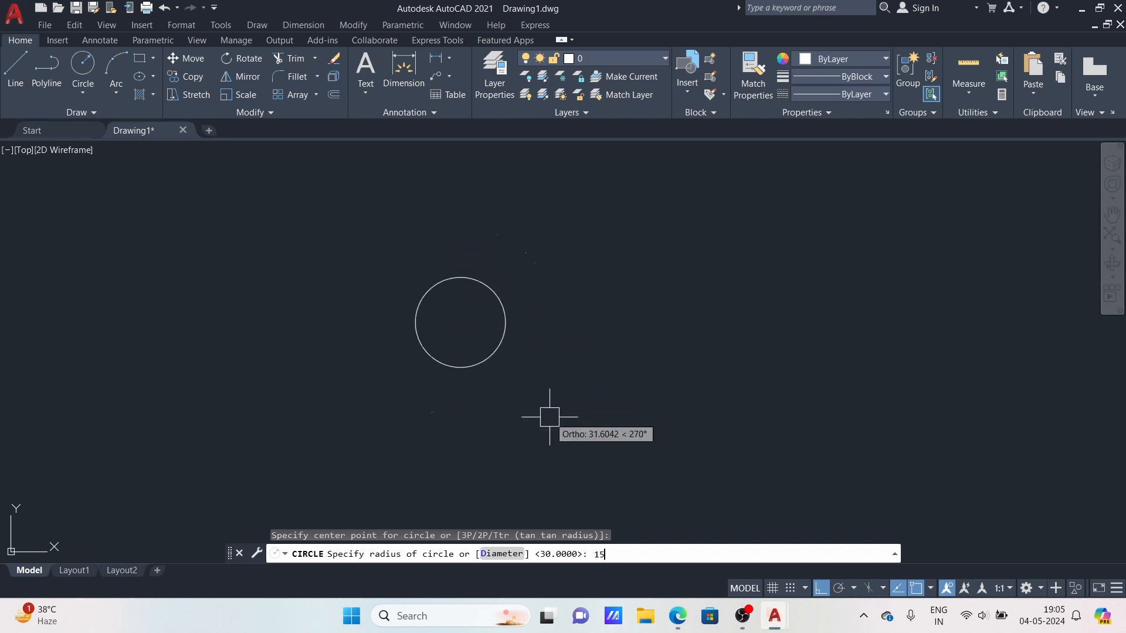
key("Return")
Step: Draw a circle of radius 50 using Center, Radius, with its centre about 121 units right of the small circle's centre
scroll(498, 294, "down", 2)
middle_click_drag(498, 295, 334, 344)
scroll(407, 341, "up", 1)
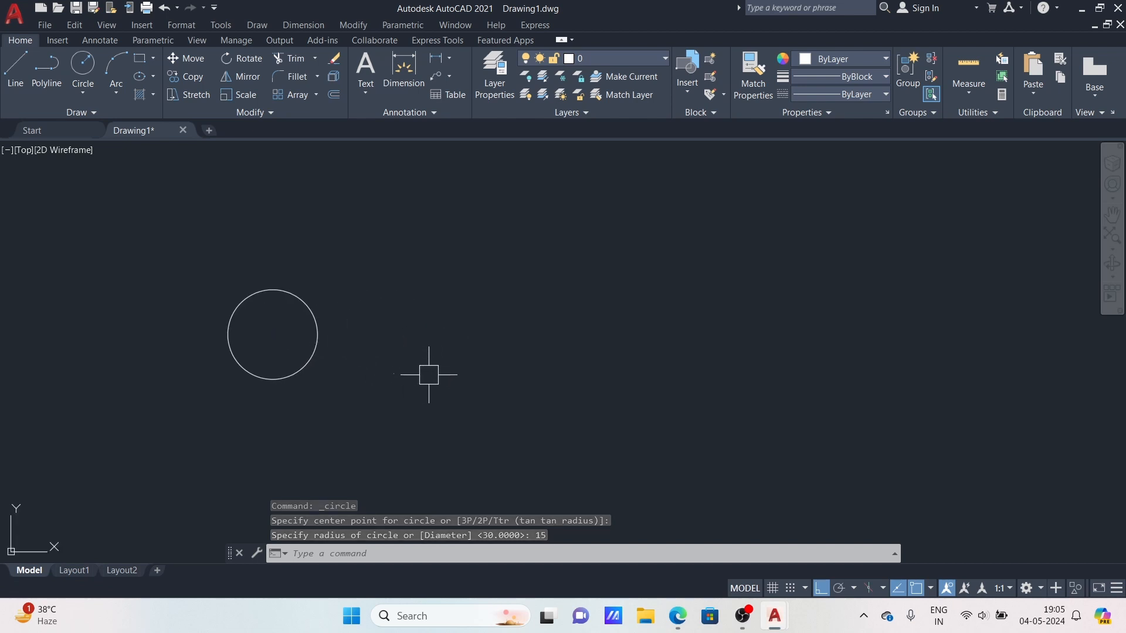
left_click(81, 92)
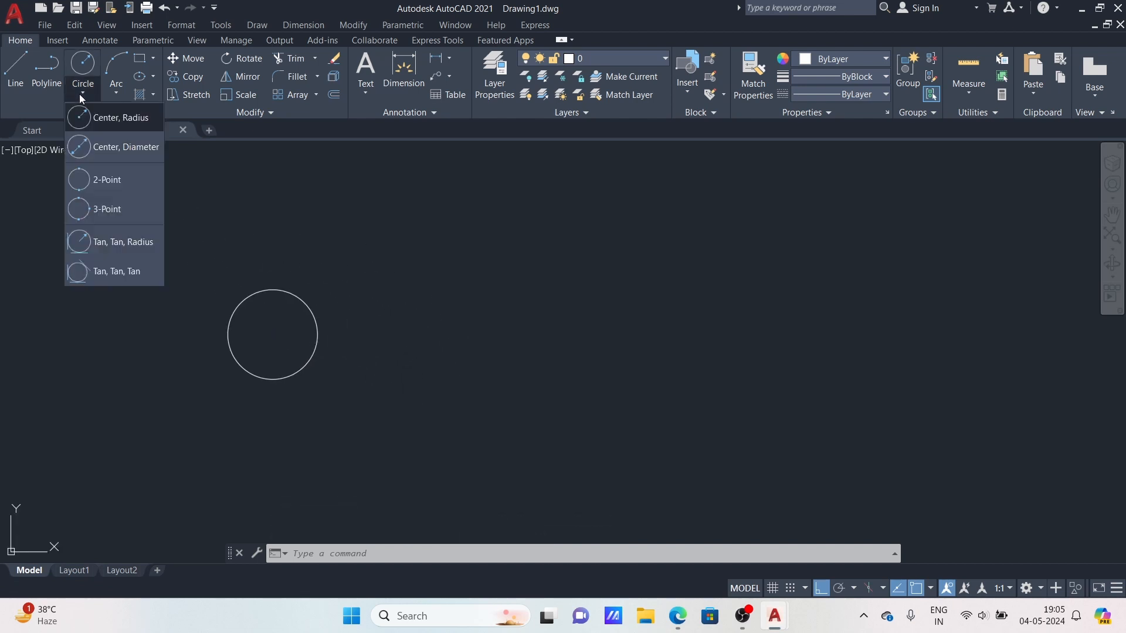
left_click(117, 121)
left_click(637, 318)
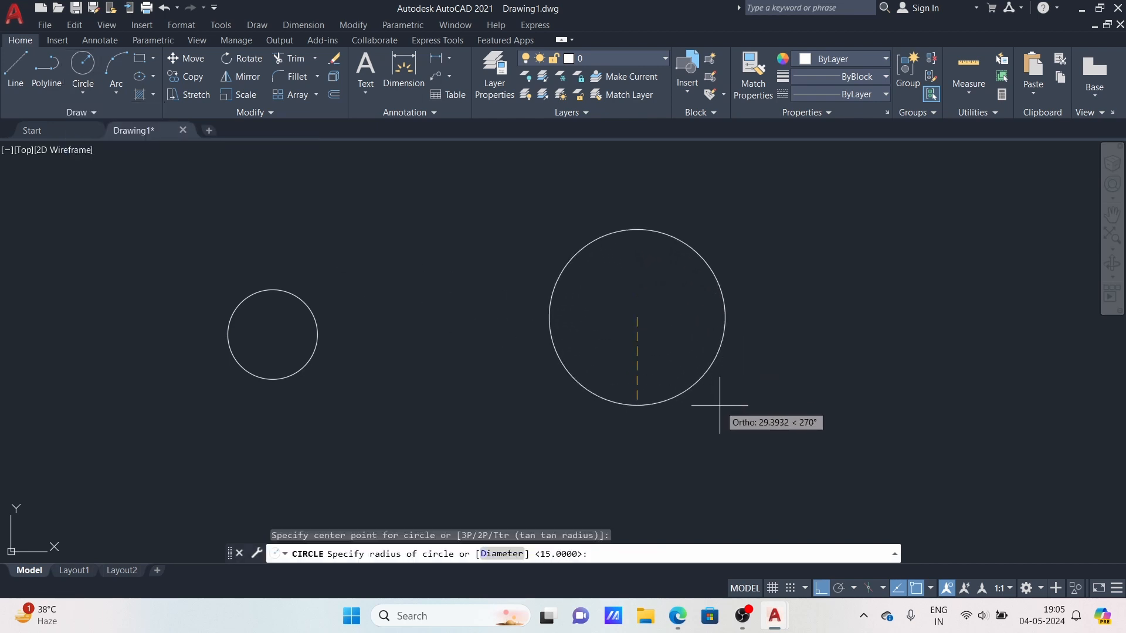
type("50")
key("Return")
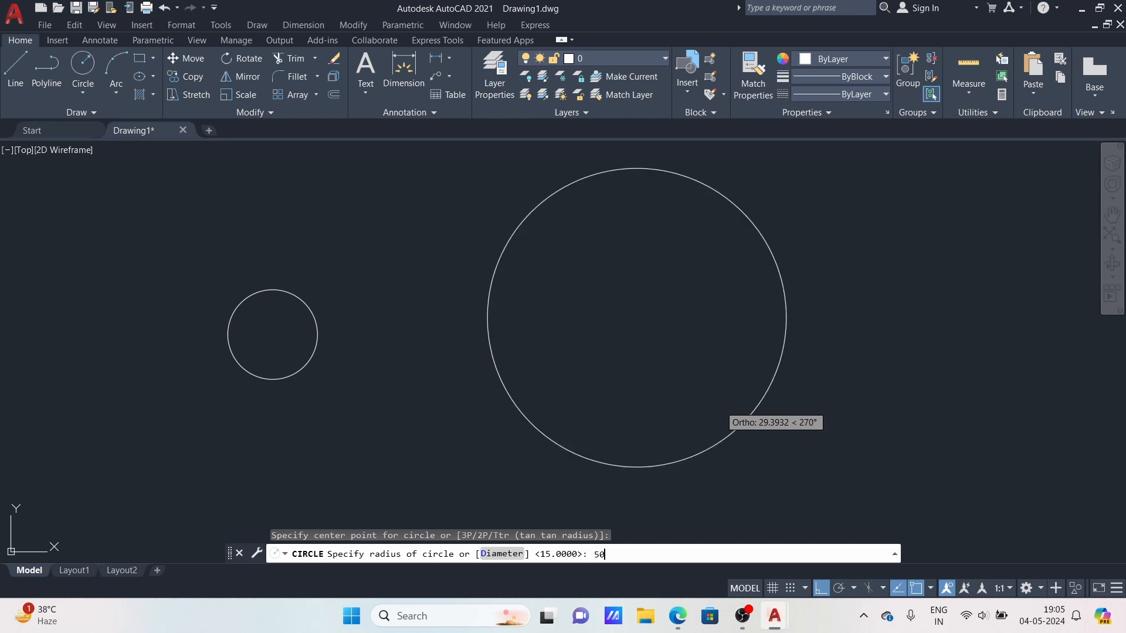
Step: Add a radius dimension to the small circle, placing its text above the circle and slightly right of its centre
scroll(659, 355, "down", 1)
middle_click_drag(664, 337, 525, 340)
middle_click_drag(631, 349, 544, 345)
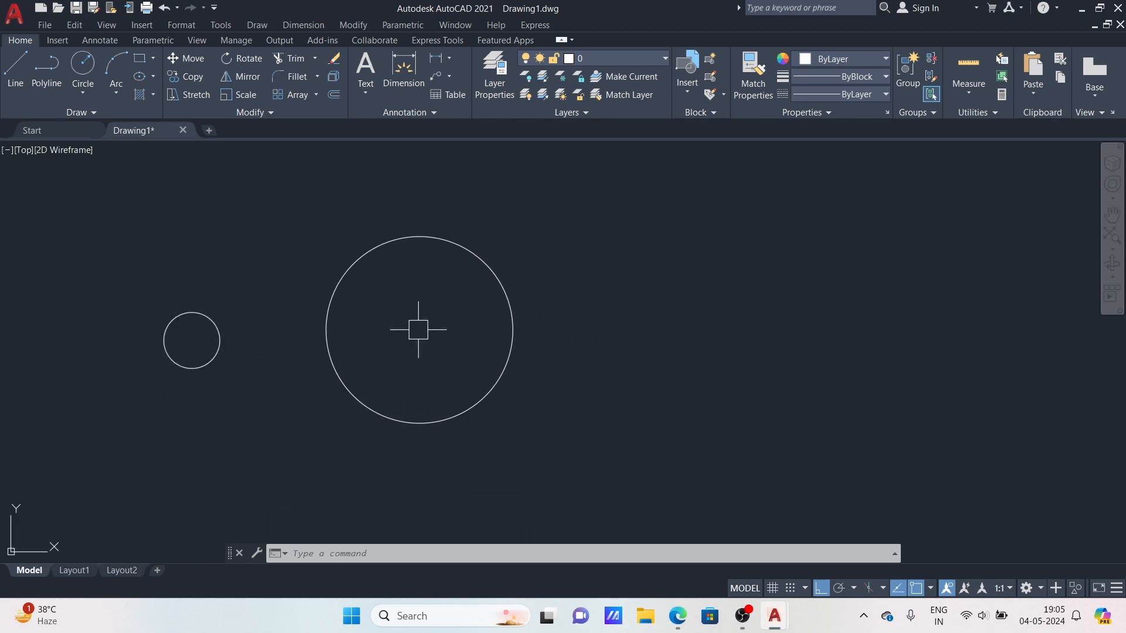
left_click(449, 58)
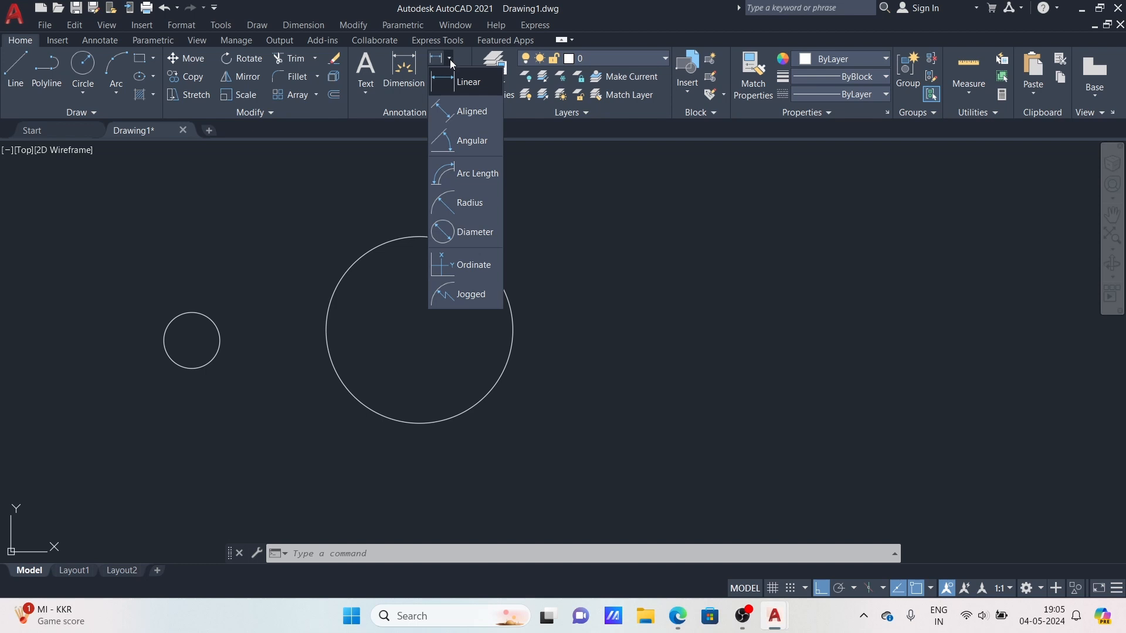
left_click(484, 206)
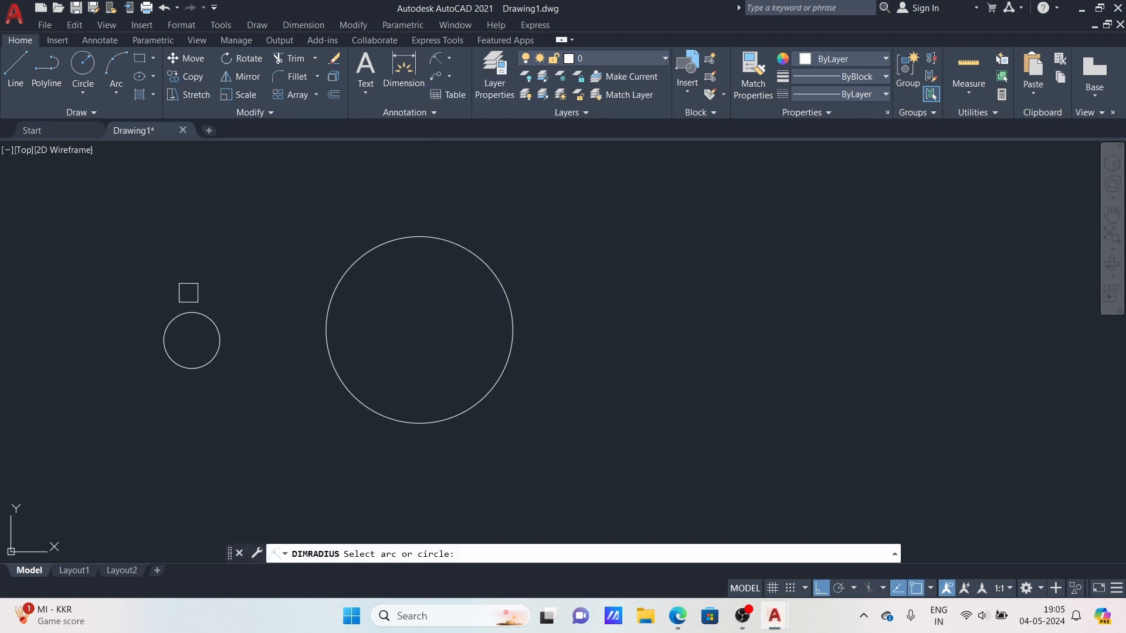
left_click(192, 313)
left_click(210, 254)
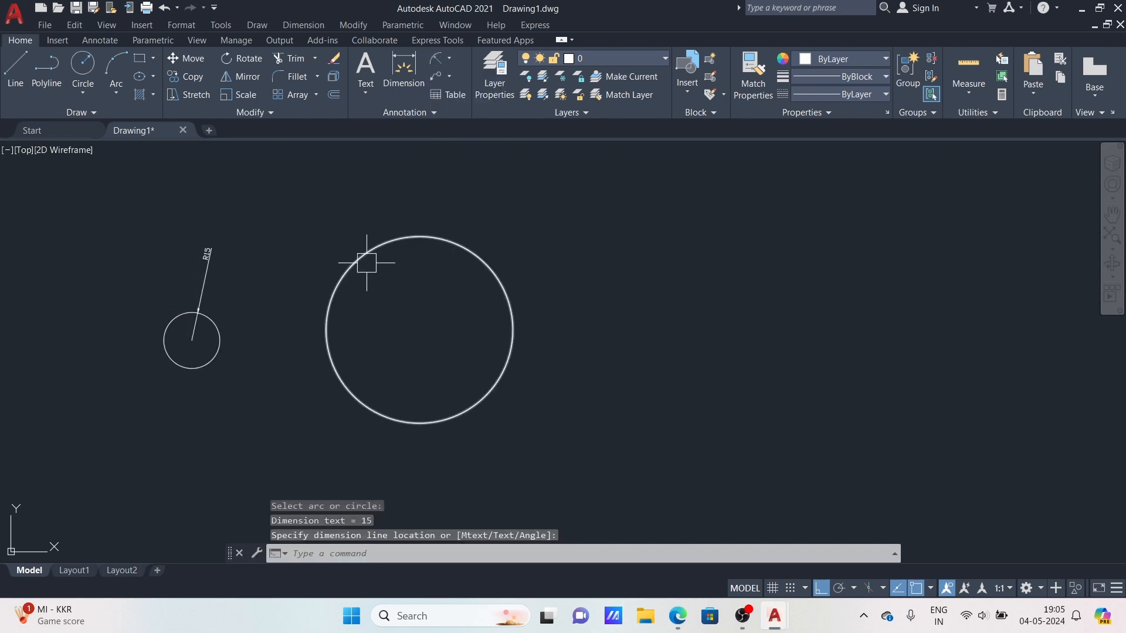
Step: Add a radius dimension to the large circle, placing its text outside the circle at the upper right
key("Return")
left_click(453, 235)
left_click(502, 201)
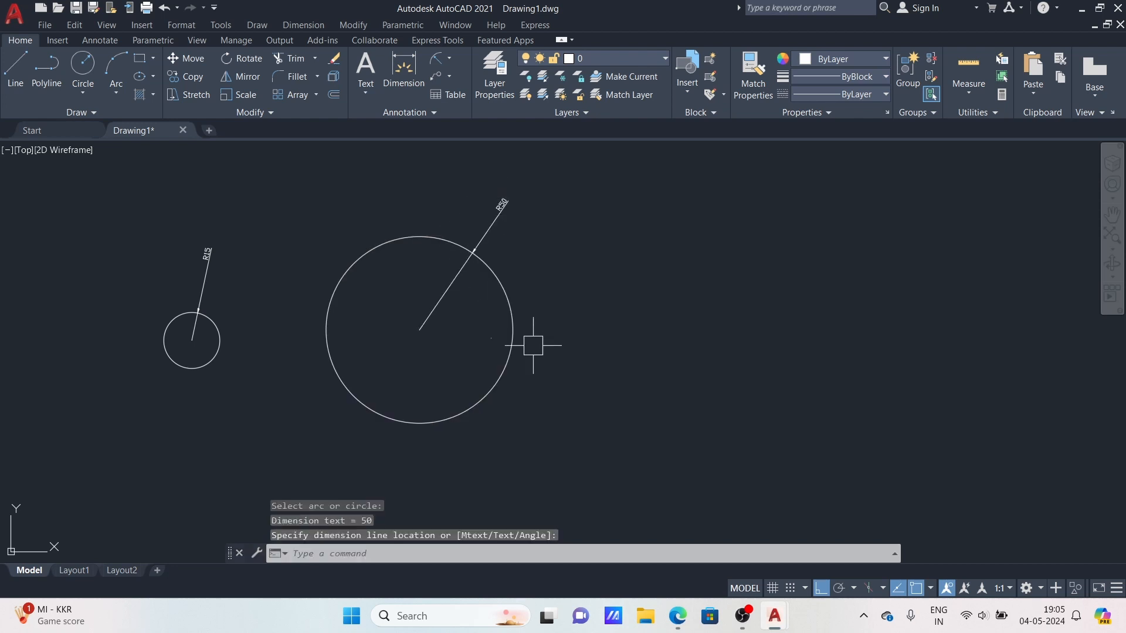
Step: Draw a circle of diameter 10 using Center, Diameter, with its centre about 370 units right of the radius-50 circle's centre
scroll(578, 377, "down", 2)
mouse_move(578, 377)
middle_mouse_down()
mouse_move(498, 330)
mouse_move(248, 324)
middle_mouse_up()
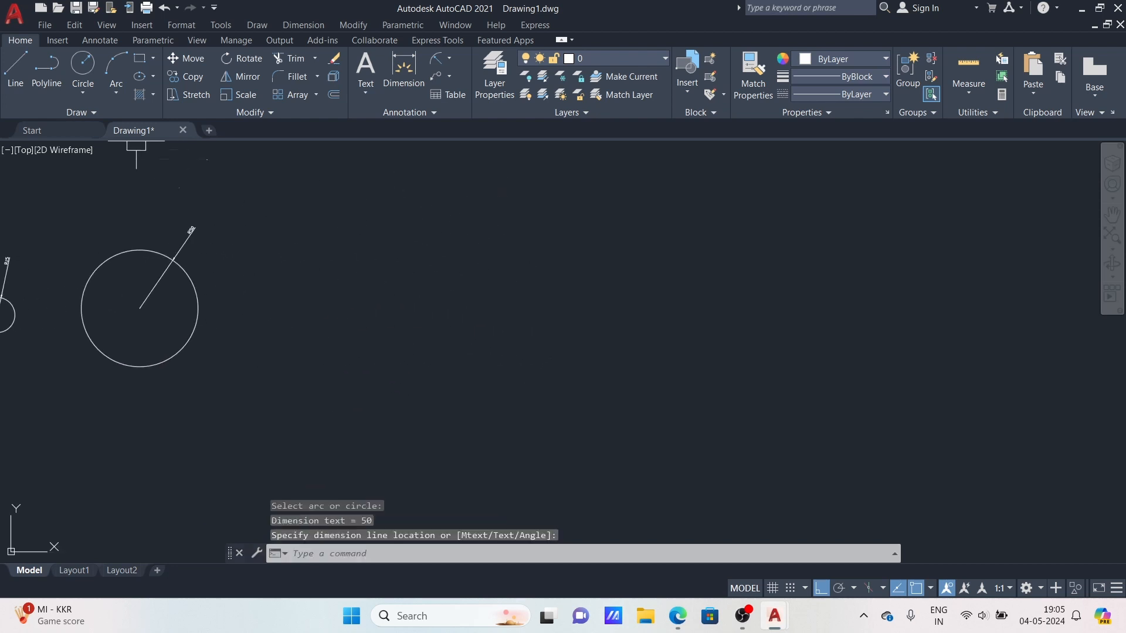
left_click(89, 91)
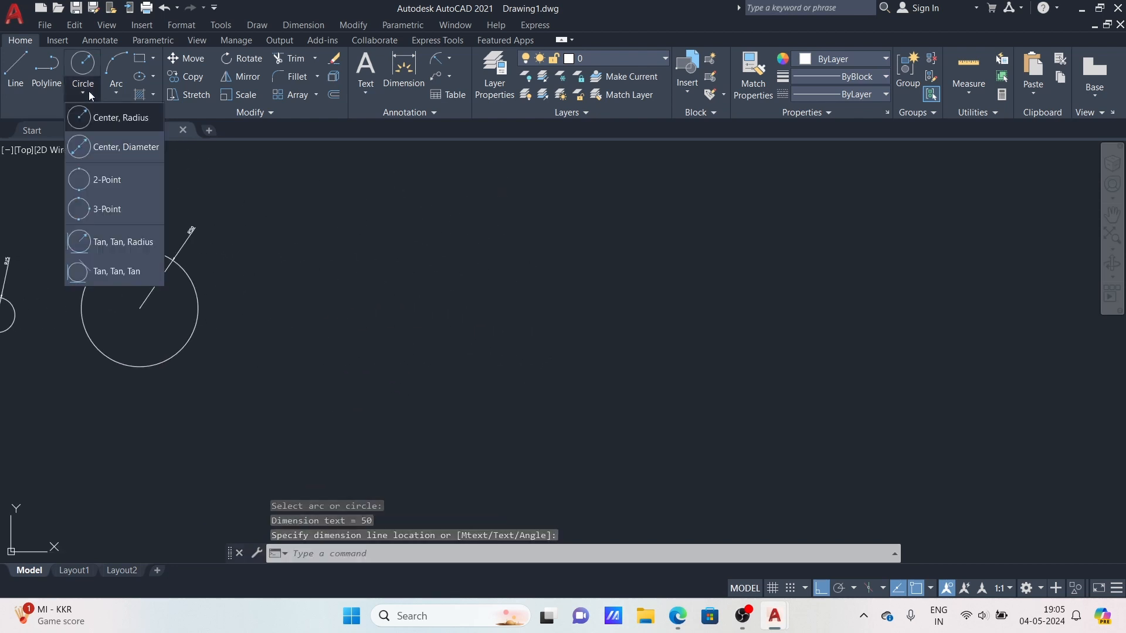
left_click(114, 152)
left_click(573, 331)
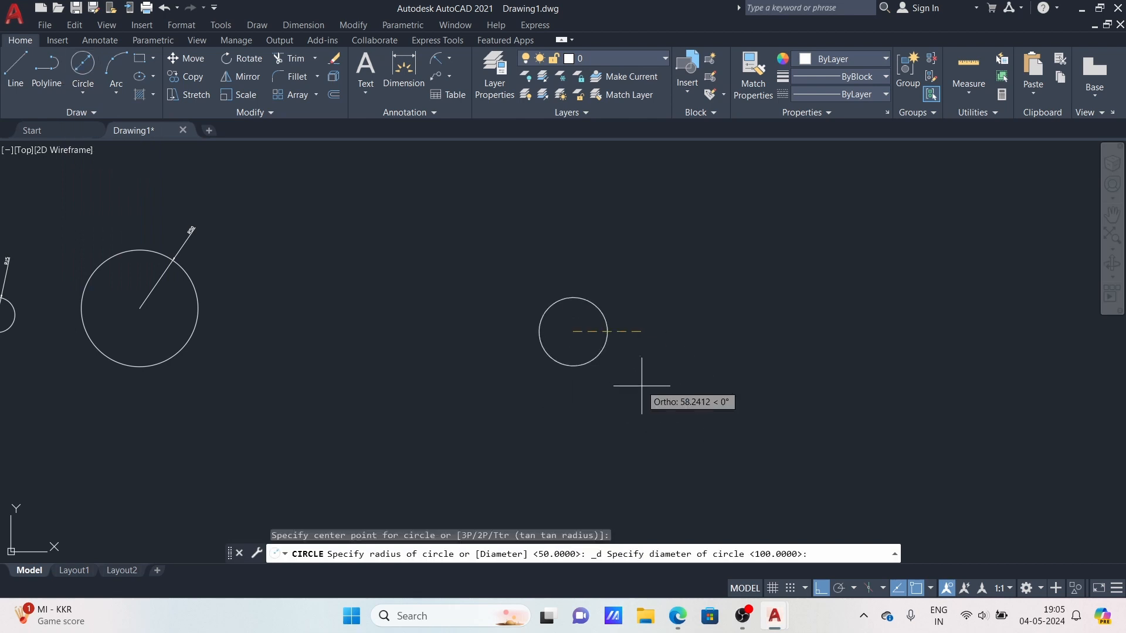
type("1")
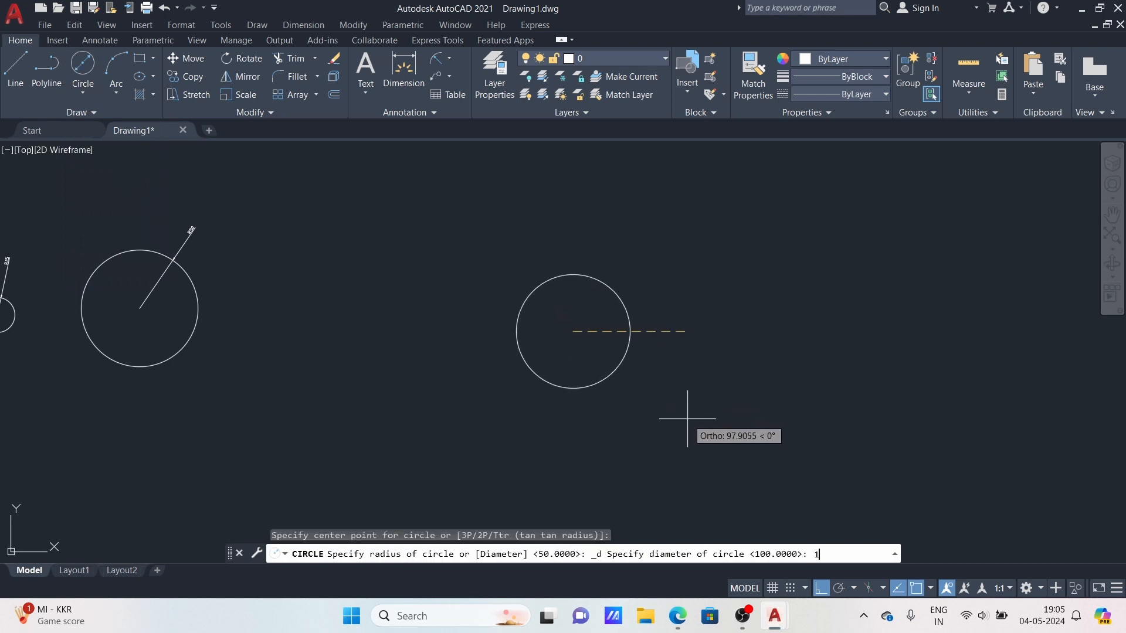
type("0")
key("Return")
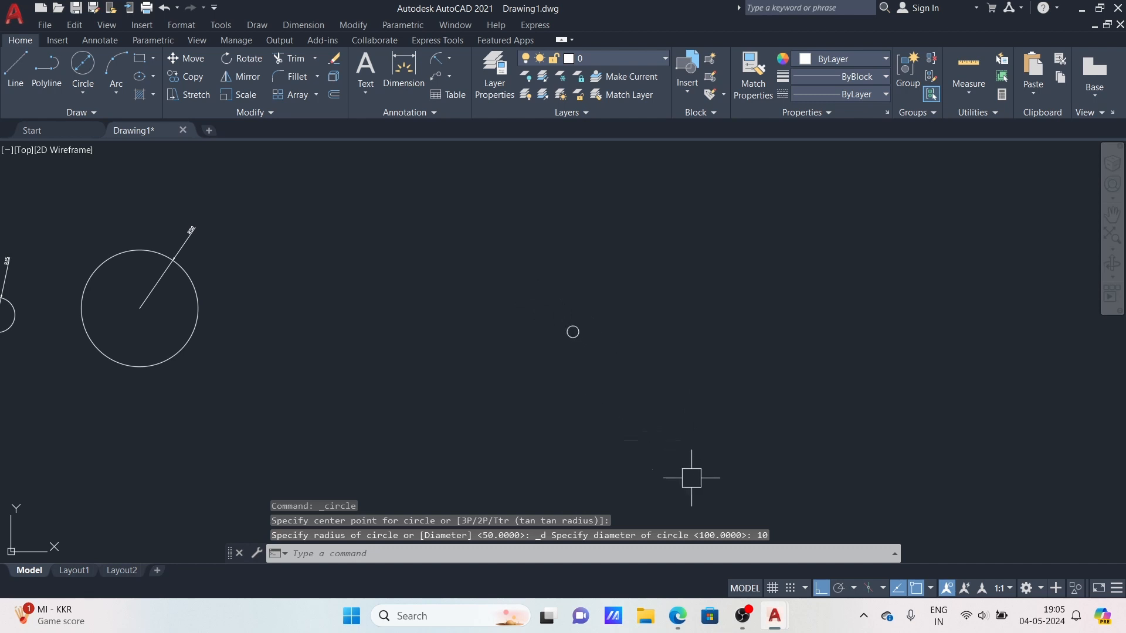
Step: Add a diameter dimension to the new small circle, placing its text outside the circle at the upper right
scroll(568, 325, "up", 8)
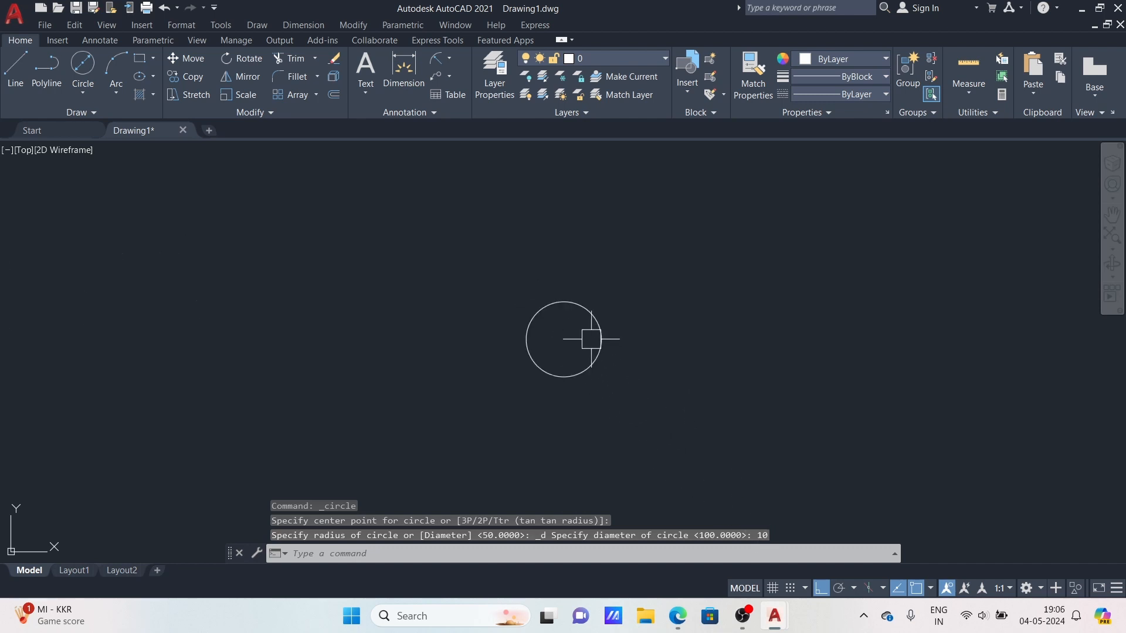
middle_click_drag(588, 334, 352, 315)
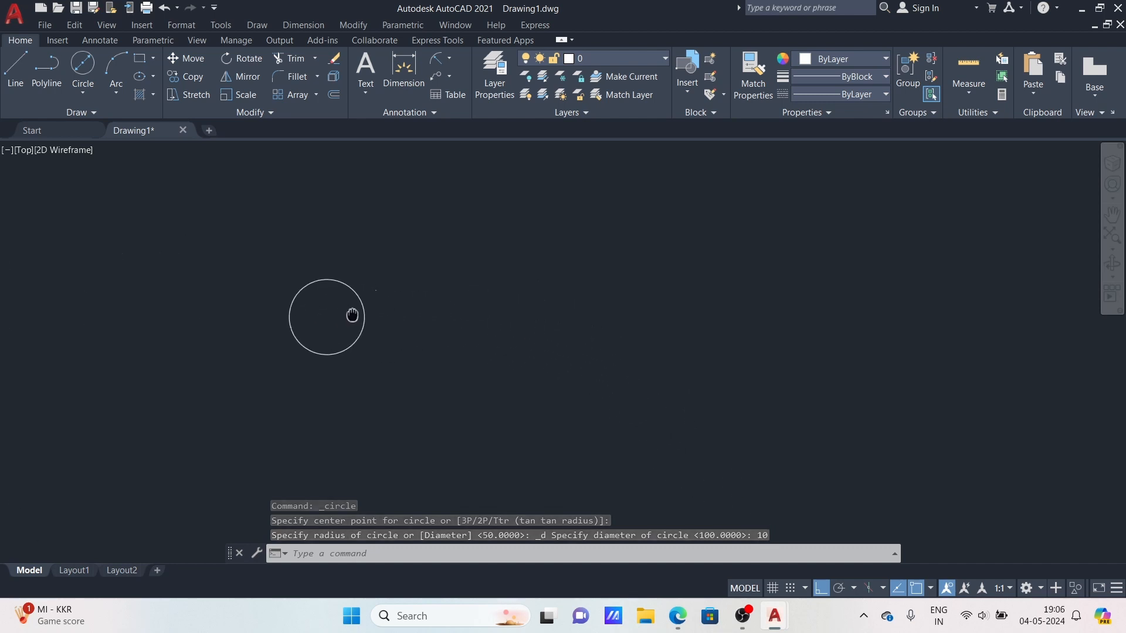
left_click(448, 58)
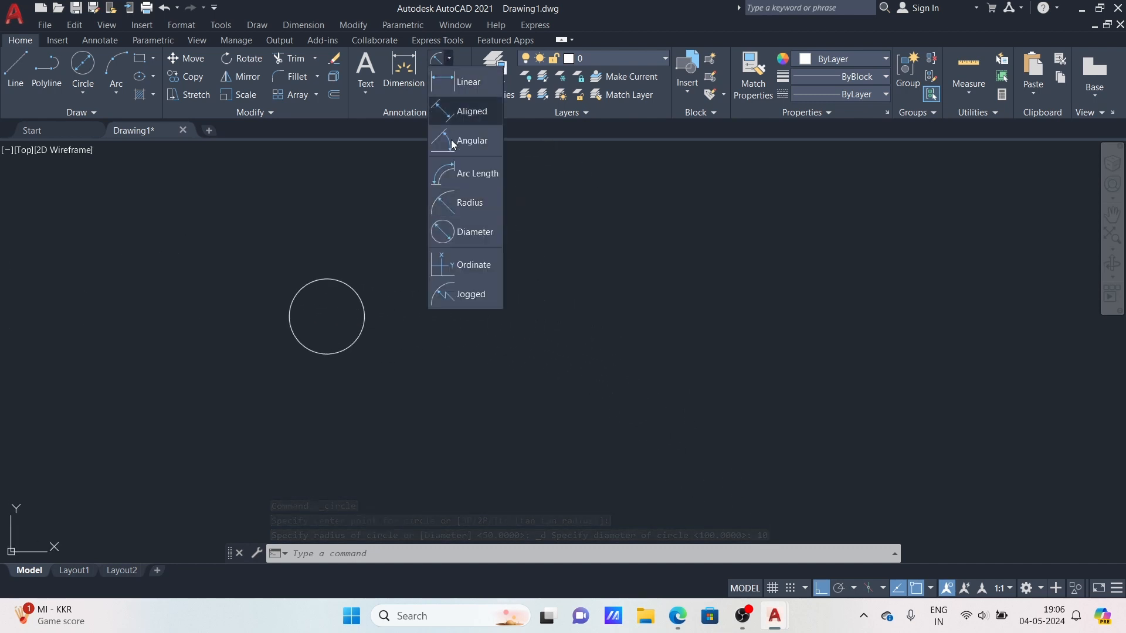
left_click(475, 234)
left_click(357, 292)
left_click(373, 264)
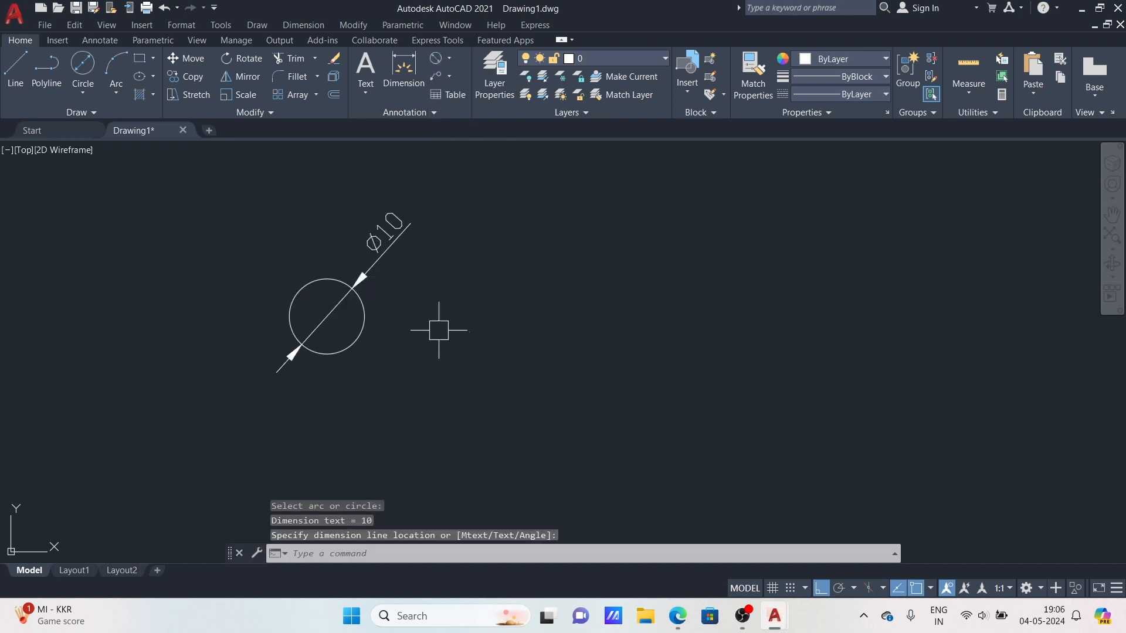
middle_click_drag(450, 328, 291, 334)
type("c")
key("Return")
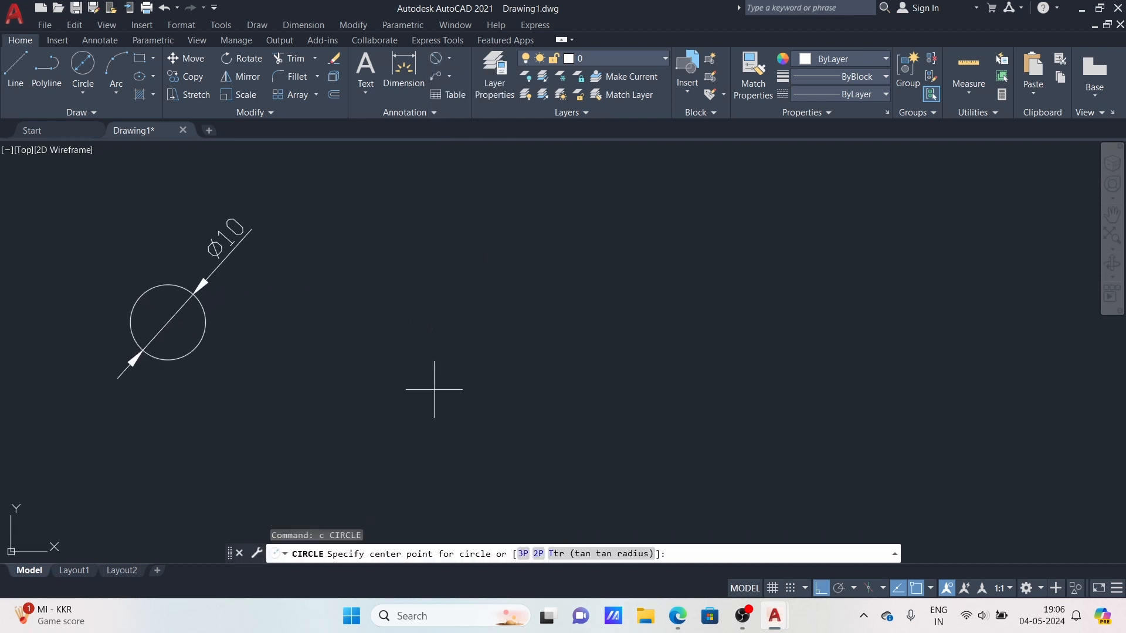
key("Escape")
Step: Draw a circle of diameter 150 using Center, Diameter, with its centre about 59 units right of the diameter-10 circle's centre
left_click(87, 96)
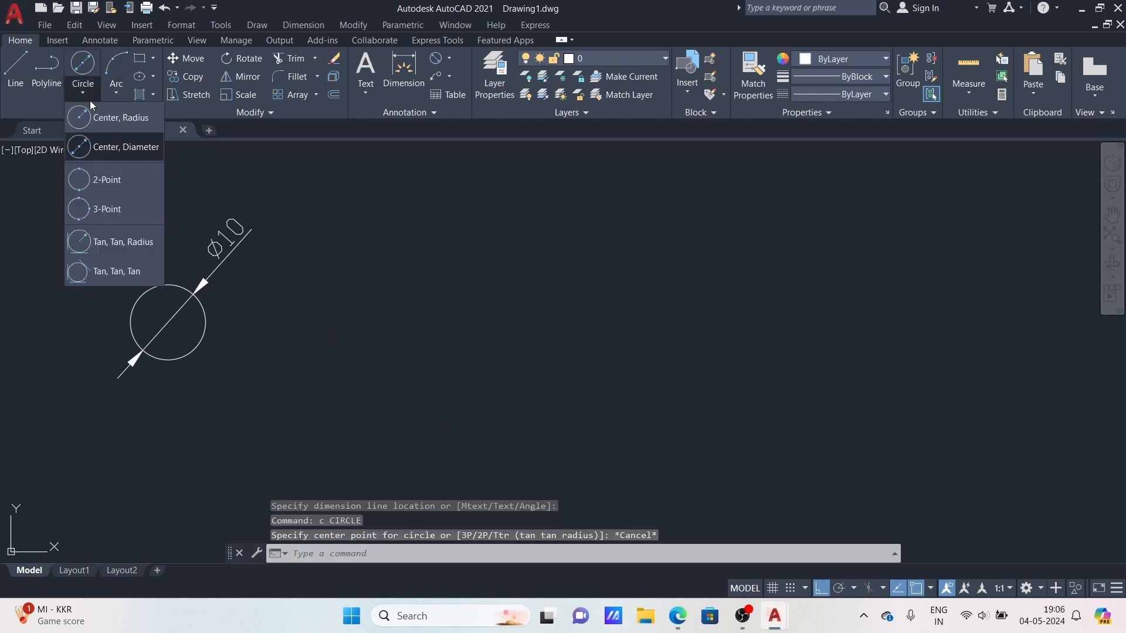
left_click(113, 150)
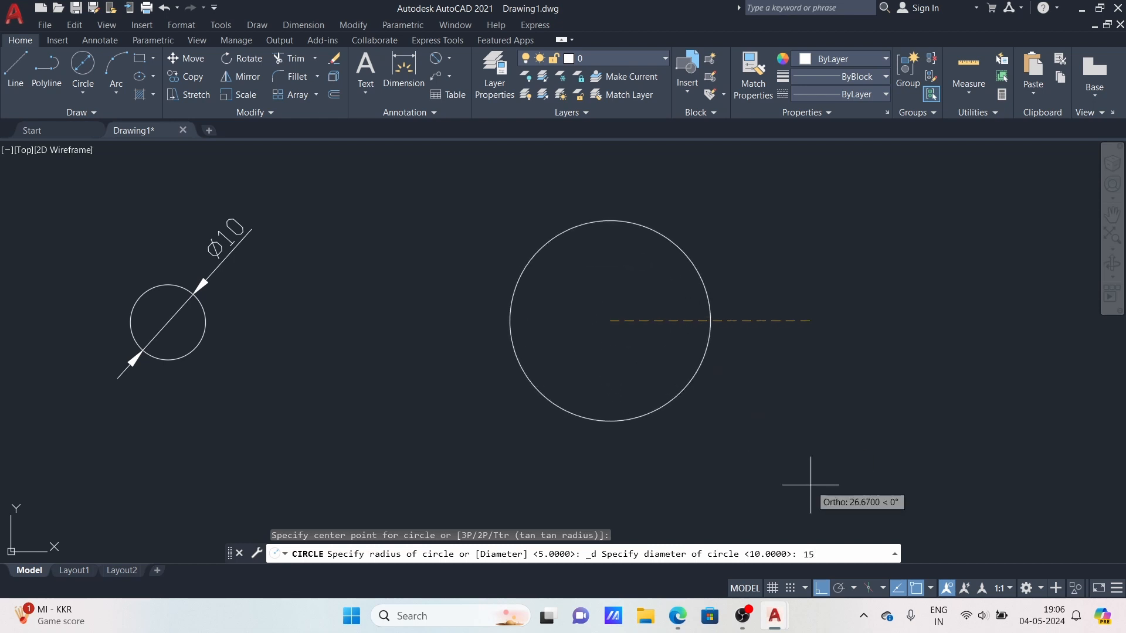
type("0")
key("Return")
Step: Add a diameter dimension to the large circle surrounding the small one, placing its text outside at the upper right
scroll(746, 377, "down", 6)
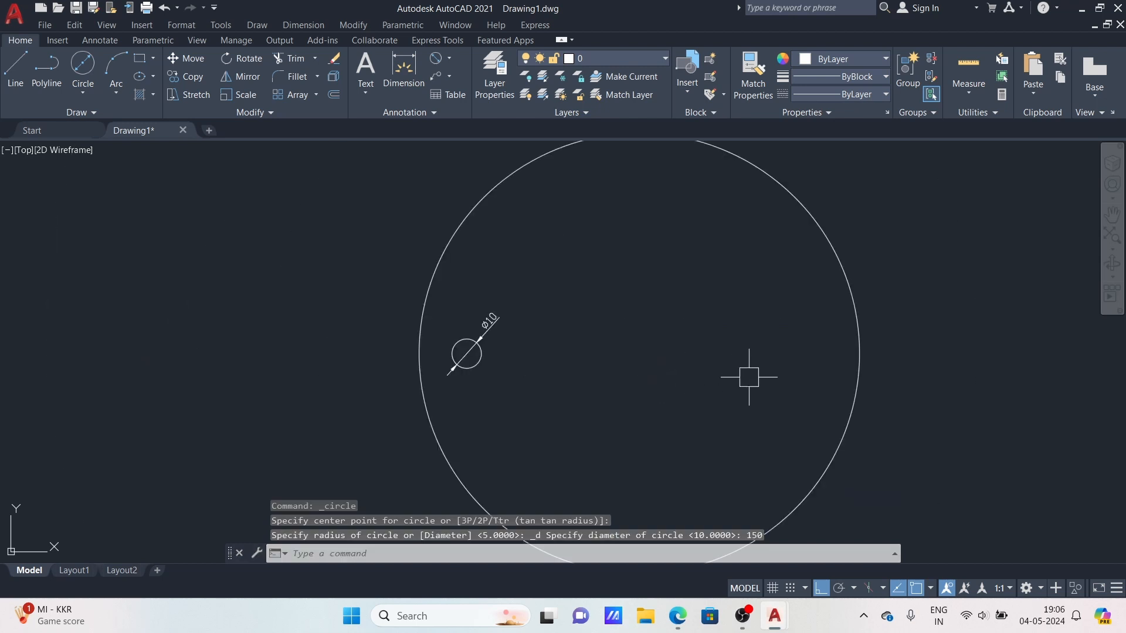
mouse_move(770, 377)
middle_mouse_down()
mouse_move(681, 289)
mouse_move(529, 351)
middle_mouse_up()
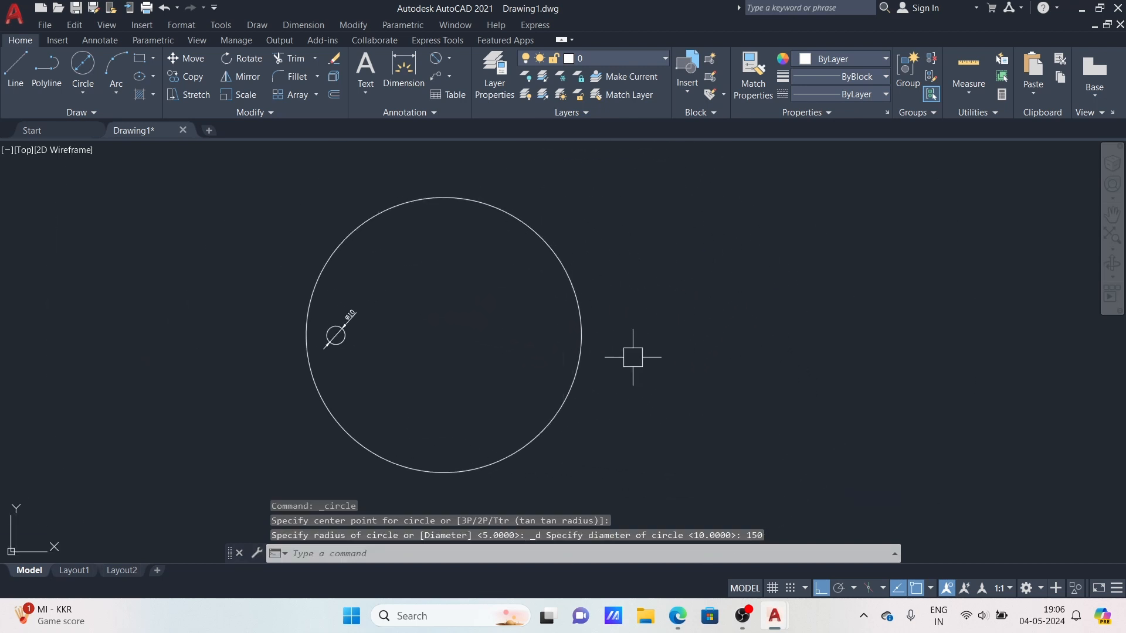
scroll(632, 357, "down", 1)
mouse_move(606, 334)
middle_mouse_down()
mouse_move(573, 338)
mouse_move(560, 365)
middle_mouse_up()
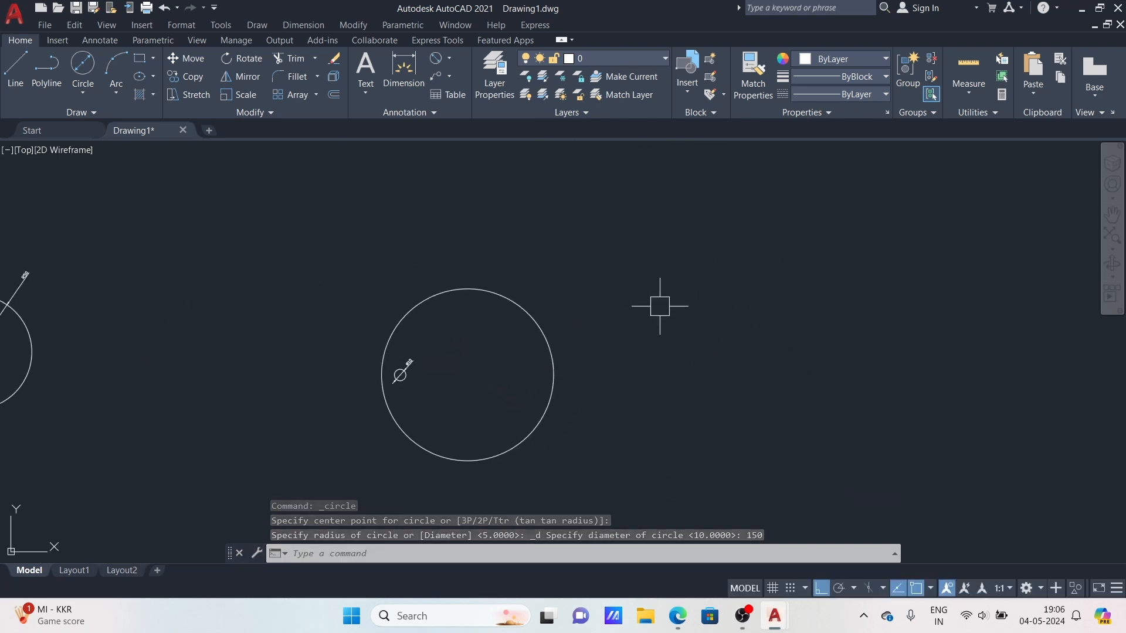
left_click(448, 59)
left_click(476, 234)
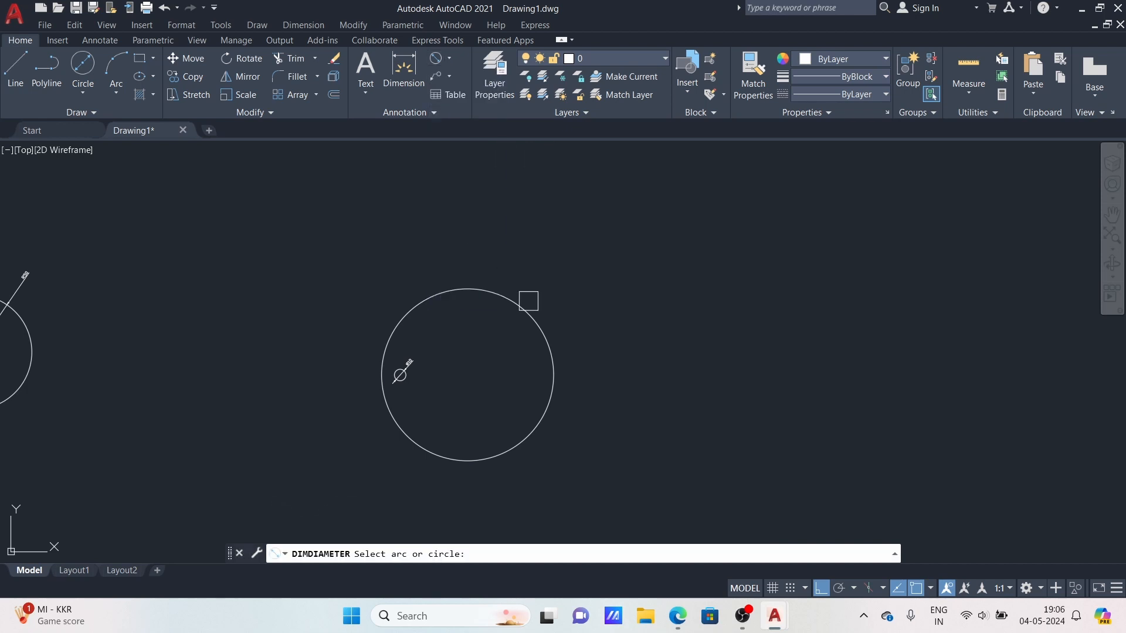
left_click(533, 320)
left_click(606, 276)
scroll(608, 279, "up", 2)
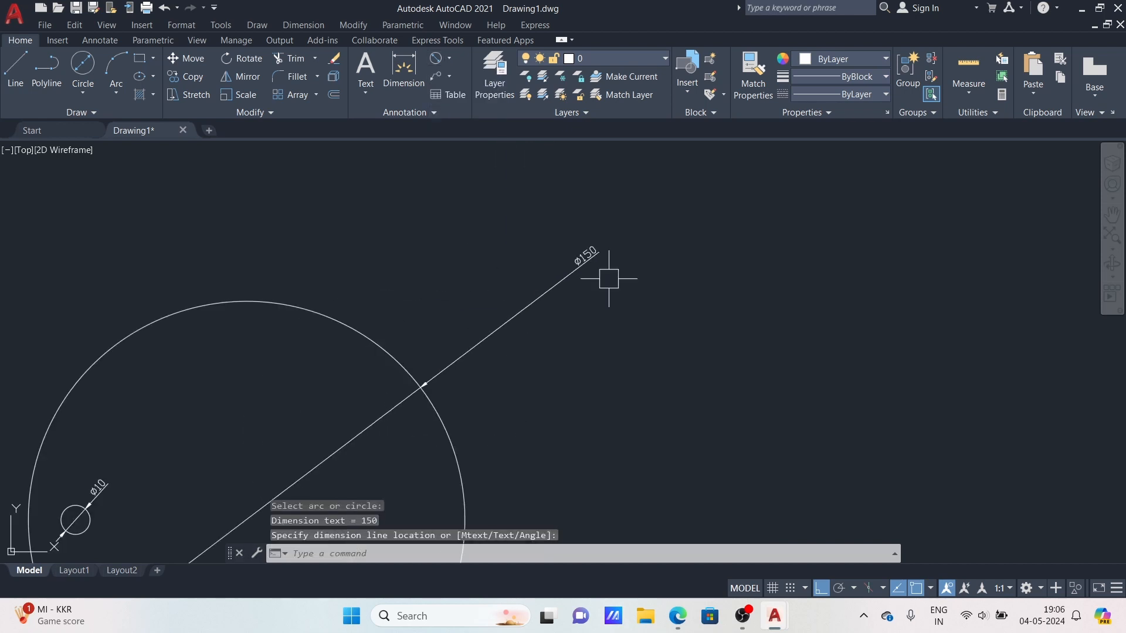
scroll(608, 278, "up", 1)
Step: Draw a circle of radius 40 with the Circle command in the empty area right of the diameter-150 circle
scroll(608, 279, "down", 2)
scroll(726, 381, "down", 2)
middle_click_drag(740, 380, 3, 290)
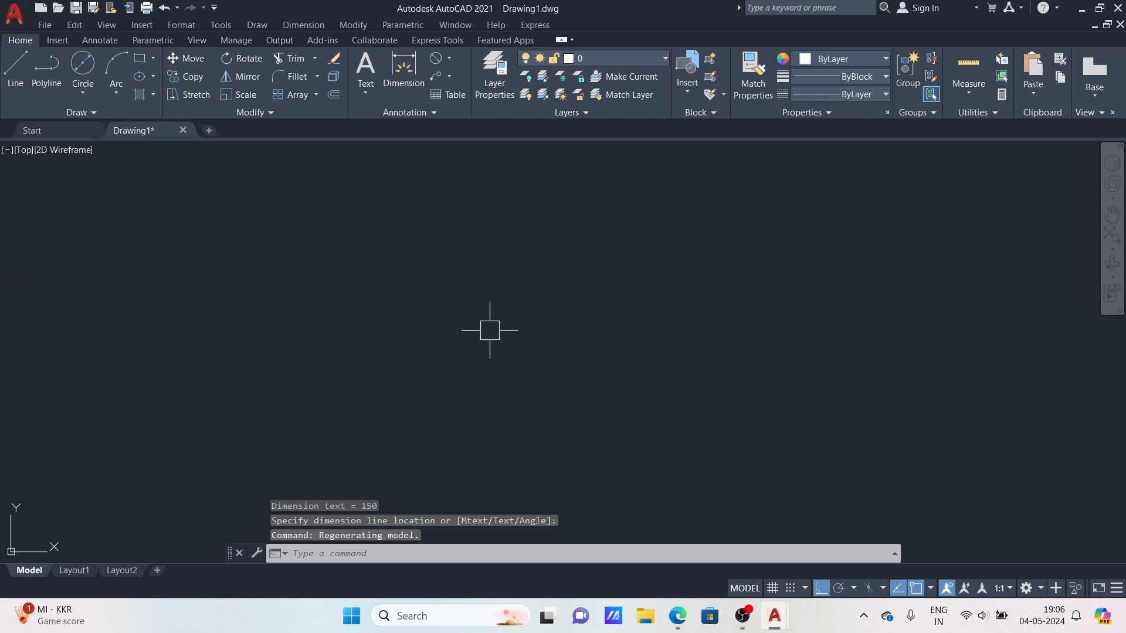
type("c")
key("Return")
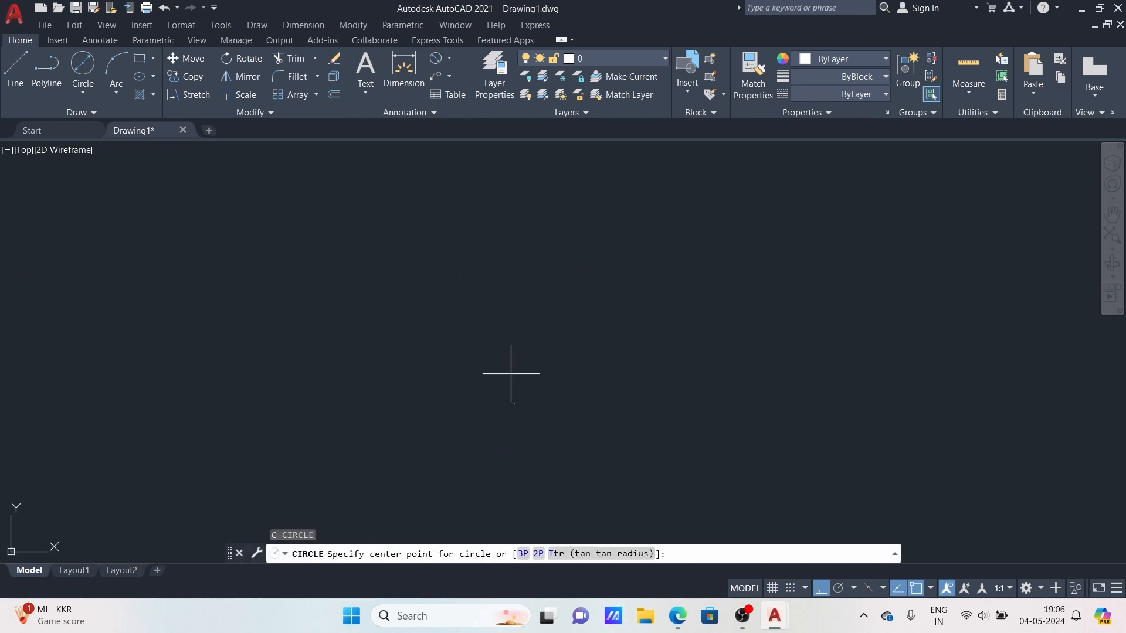
left_click(503, 318)
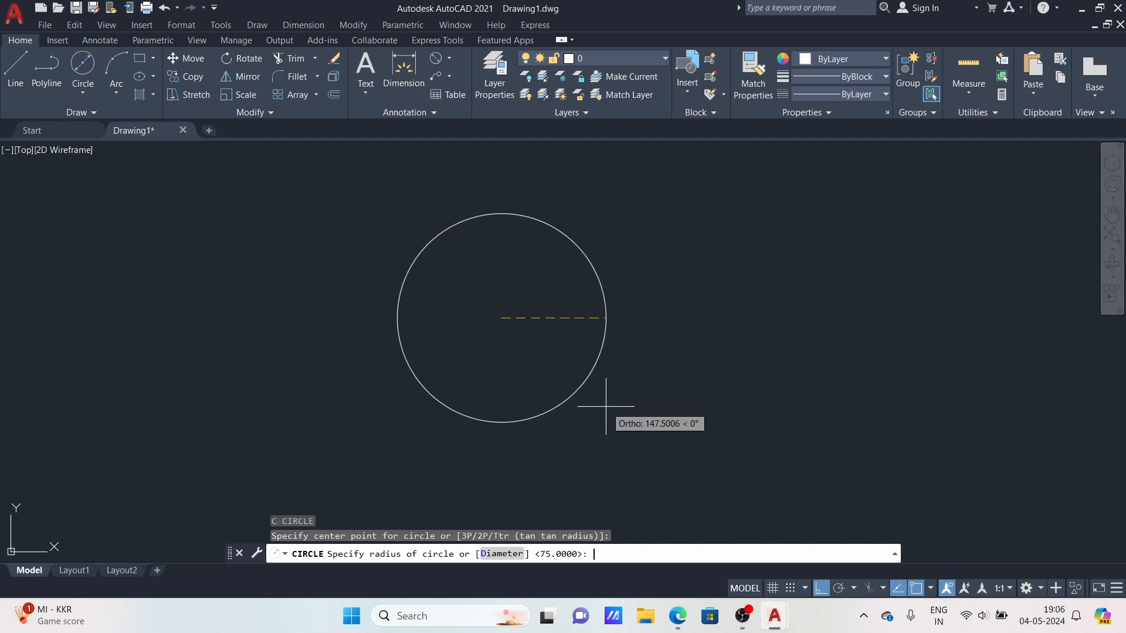
key("Return")
Step: Draw a circle with the Circle command's Diameter option set to 50, its centre about 295 units right of the radius-40 circle's centre
middle_click_drag(500, 276, 421, 306)
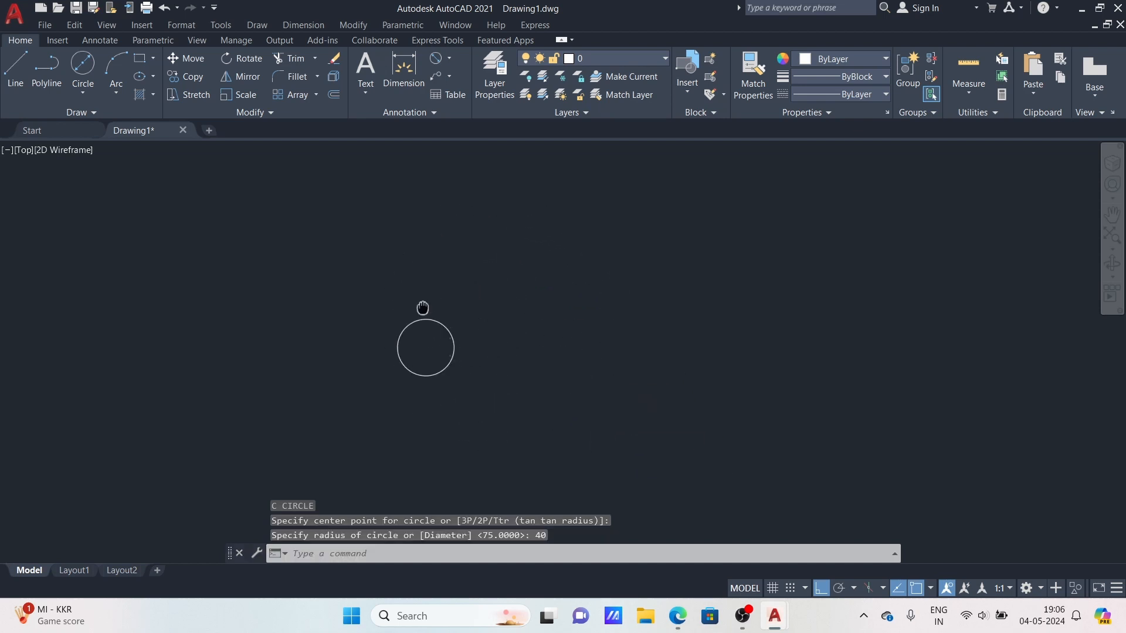
scroll(440, 366, "up", 2)
middle_click_drag(440, 367, 365, 356)
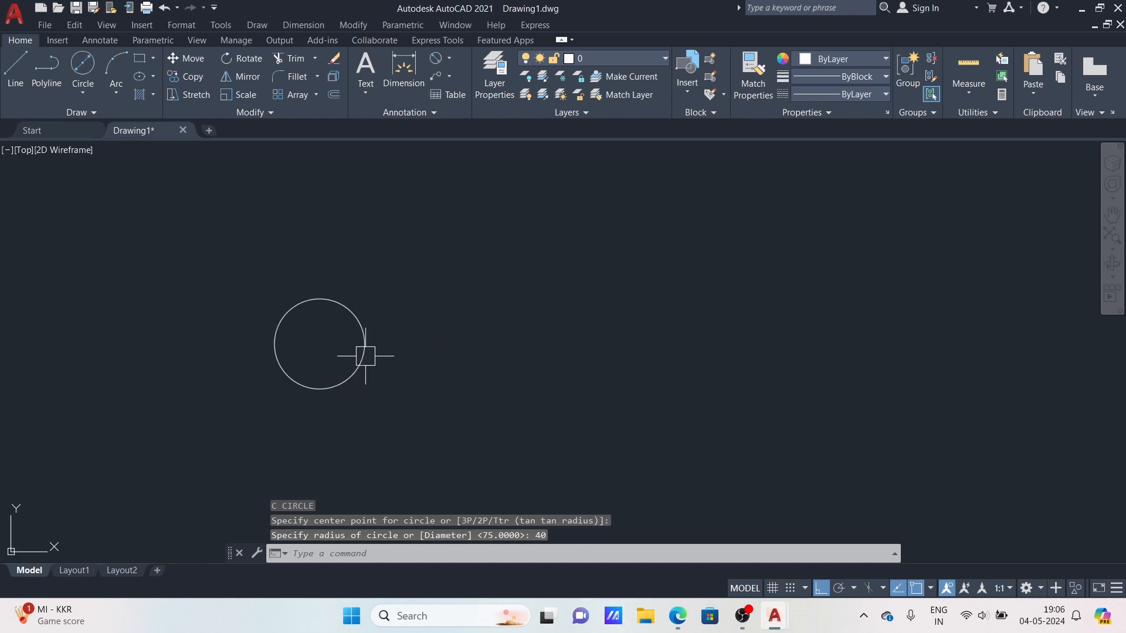
type("c")
key("Return")
left_click(651, 320)
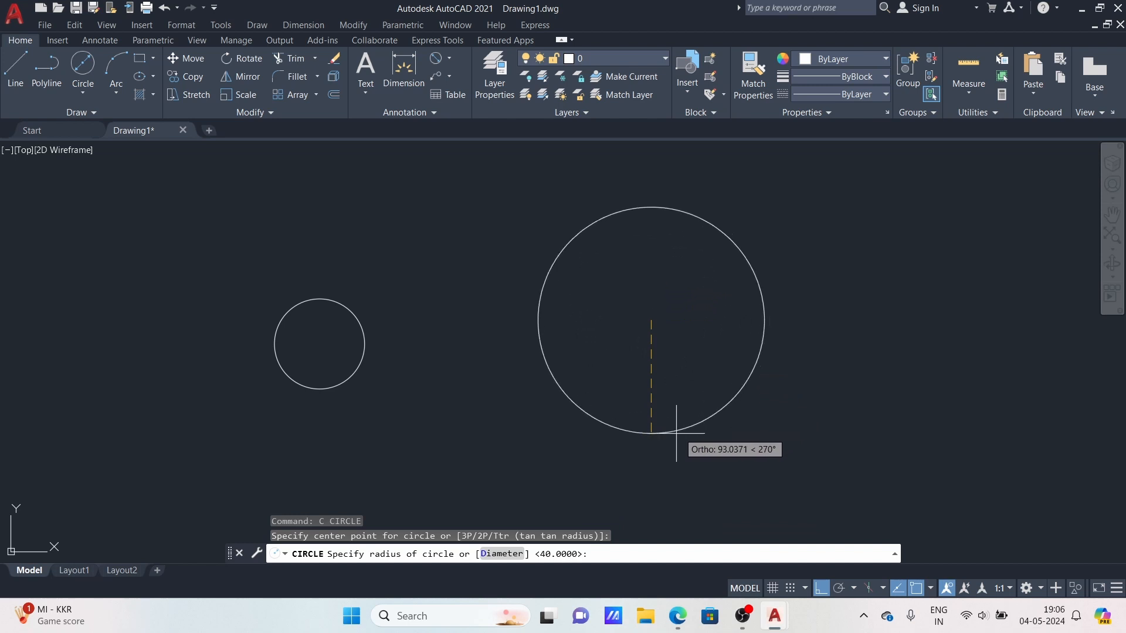
left_click(502, 553)
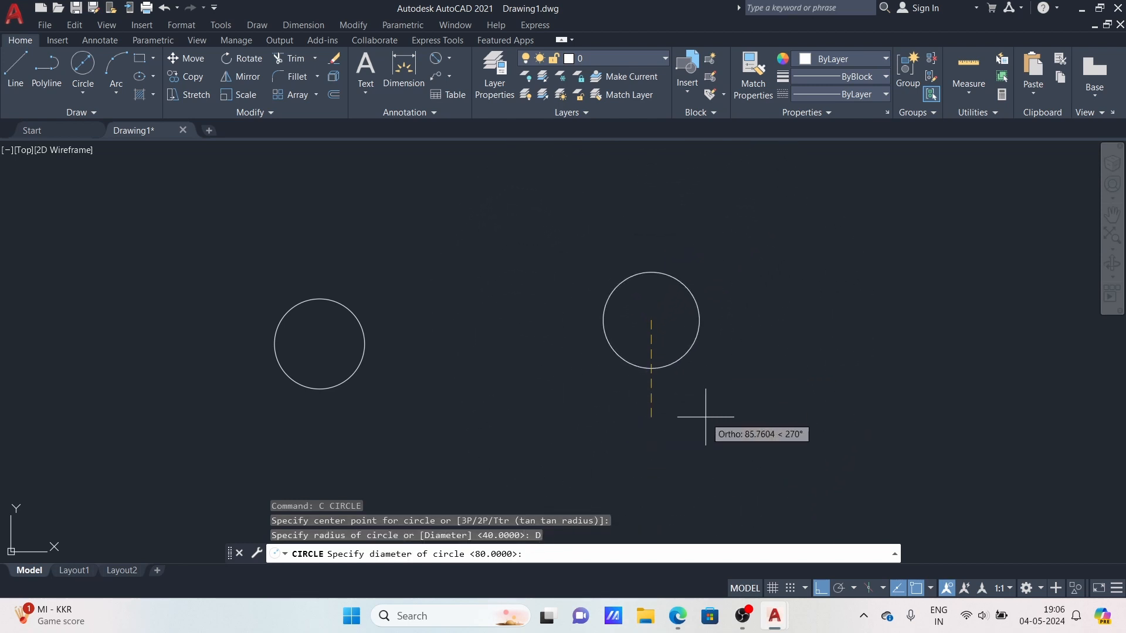
key("Return")
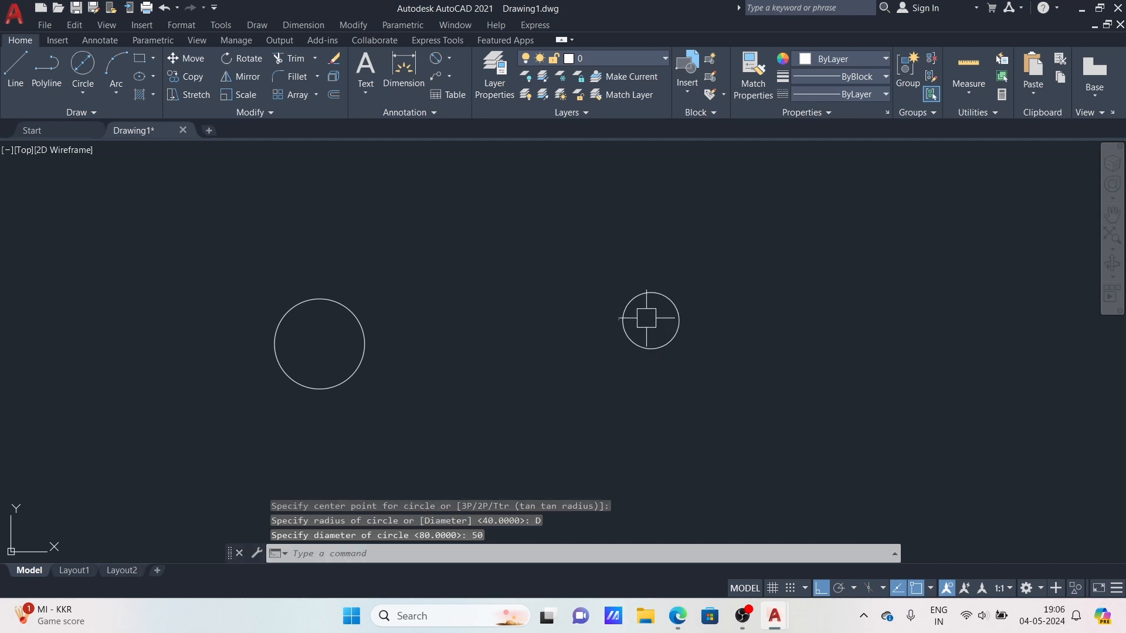
Step: Add a radius dimension to the radius-40 circle with the DRA command, placing its text outside at the upper right
scroll(650, 319, "up", 1)
scroll(544, 362, "down", 1)
middle_click_drag(544, 362, 645, 349)
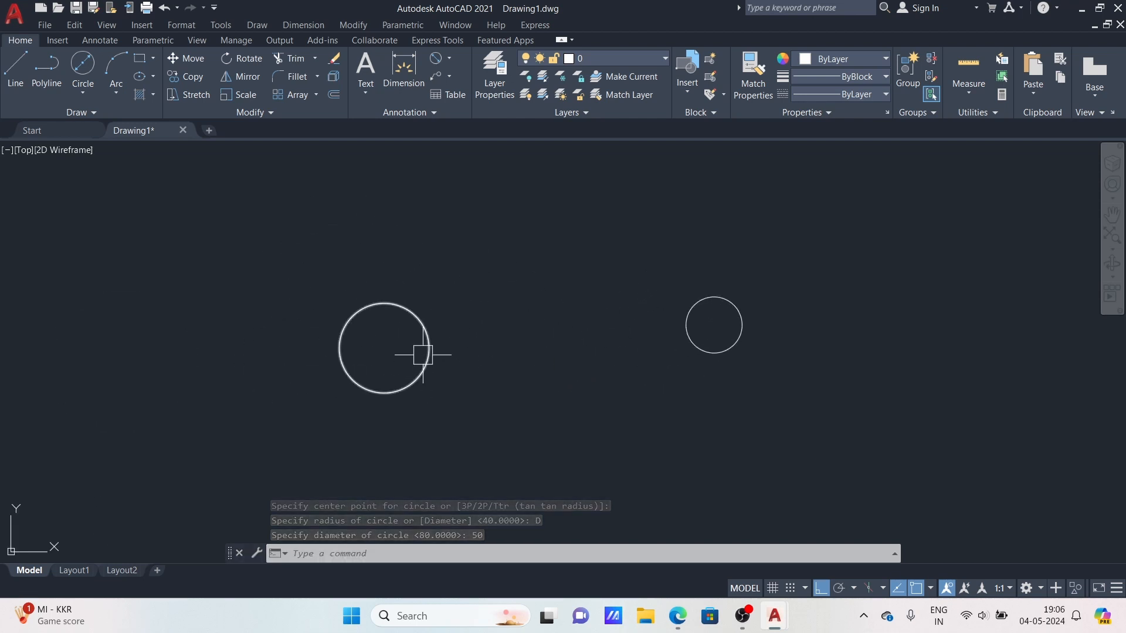
type("dra")
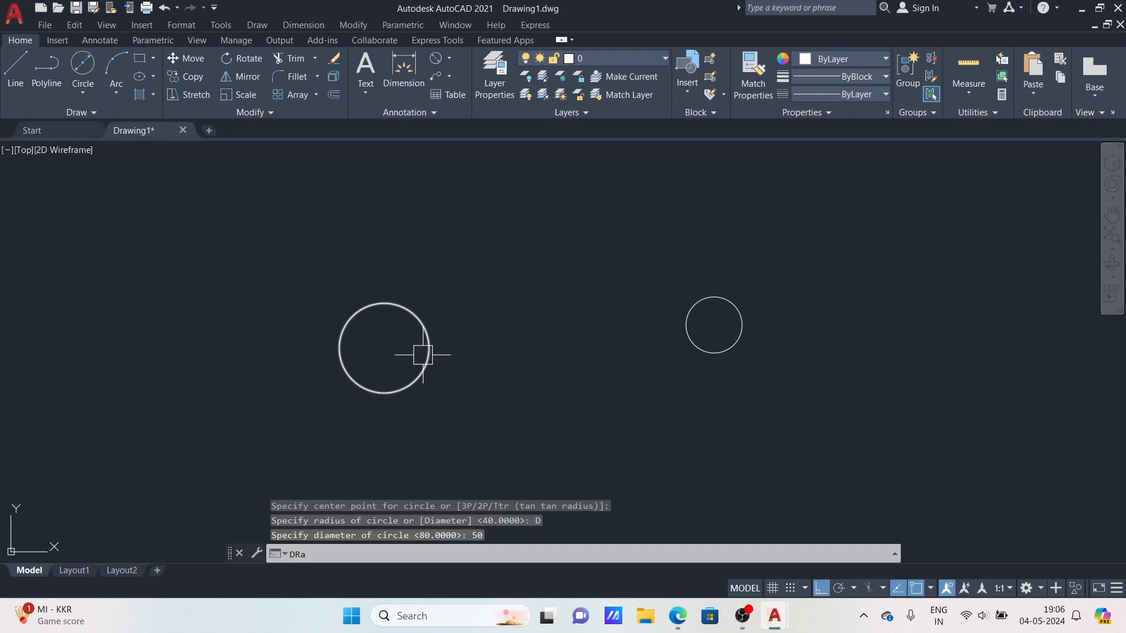
key("Return")
left_click(428, 316)
left_click(431, 262)
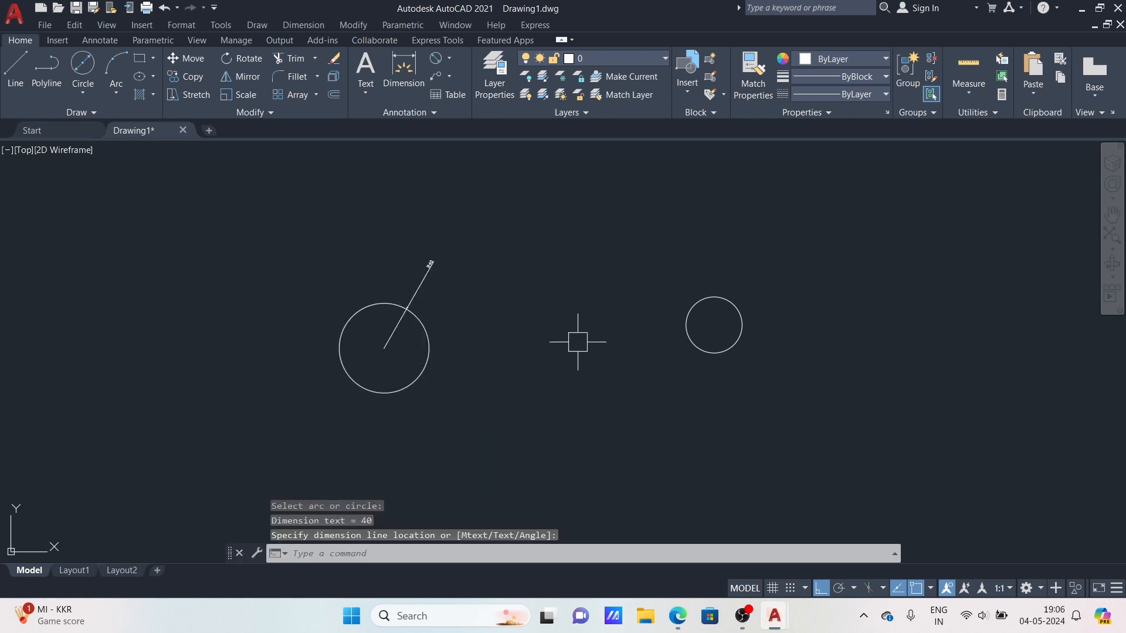
key("Return")
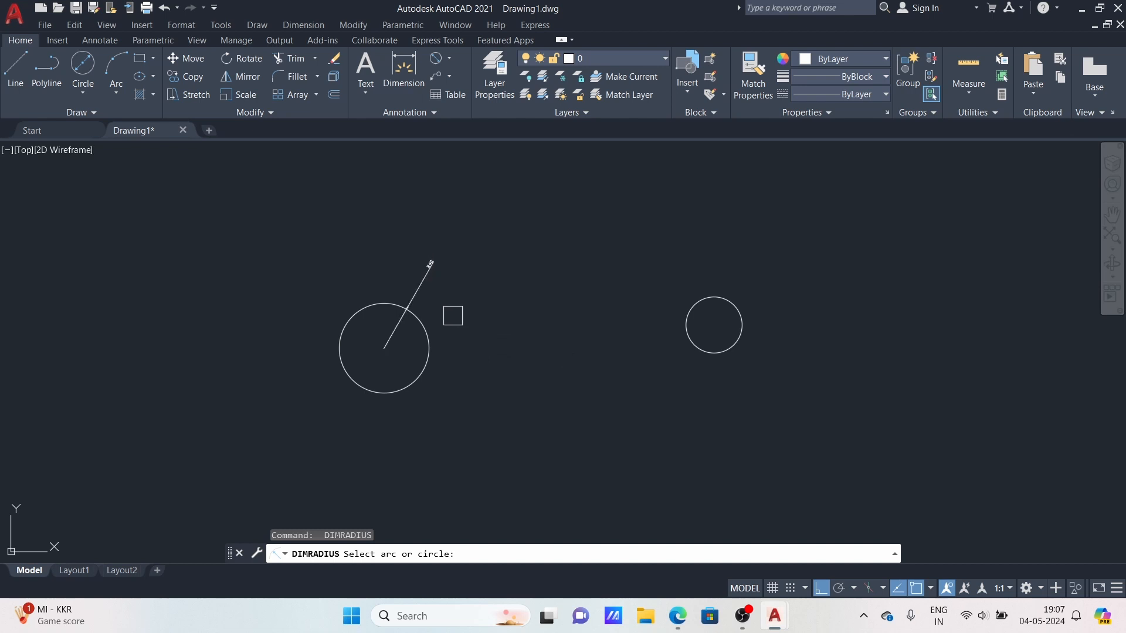
key("Escape")
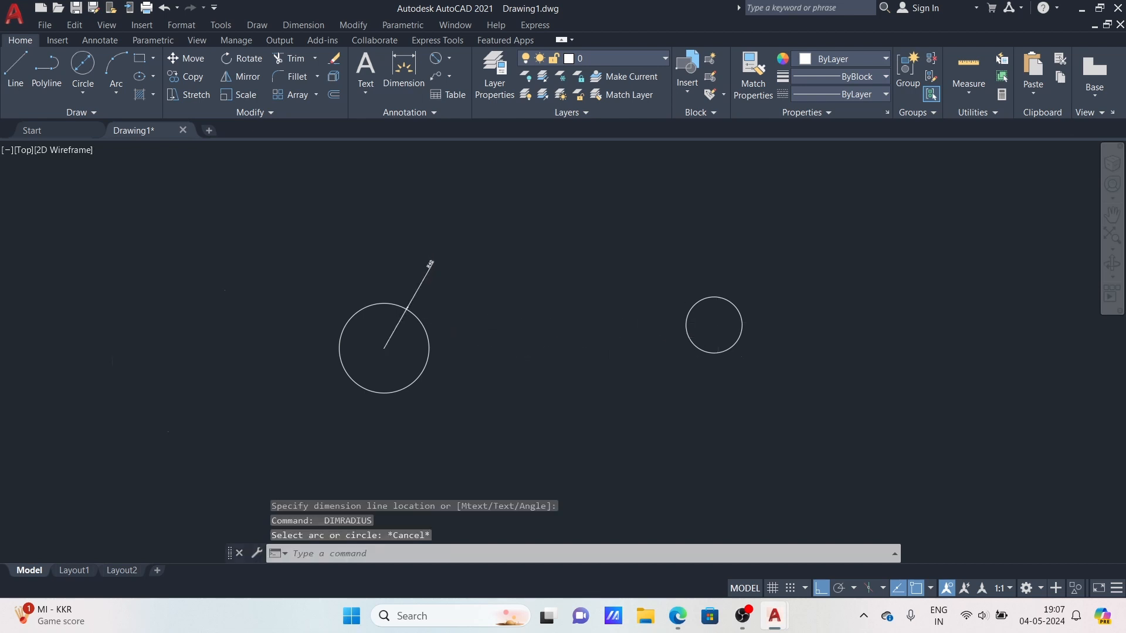
Step: Add a diameter dimension to the diameter-50 circle with the DDI command, placing its text outside at the upper right
scroll(746, 322, "up", 2)
middle_click_drag(746, 322, 688, 349)
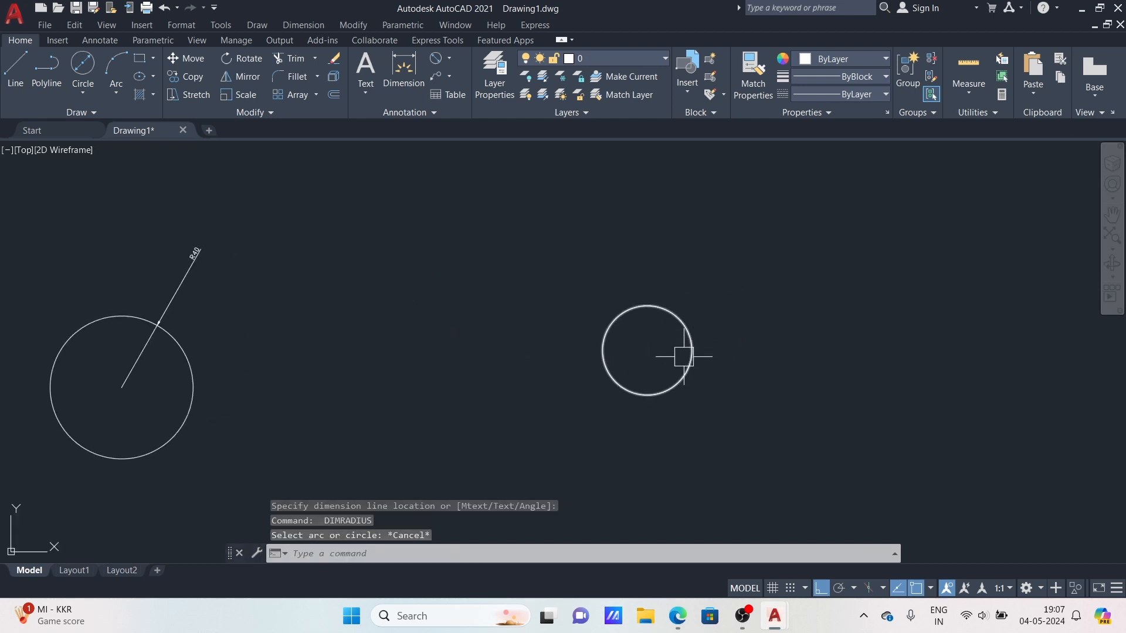
type("dd")
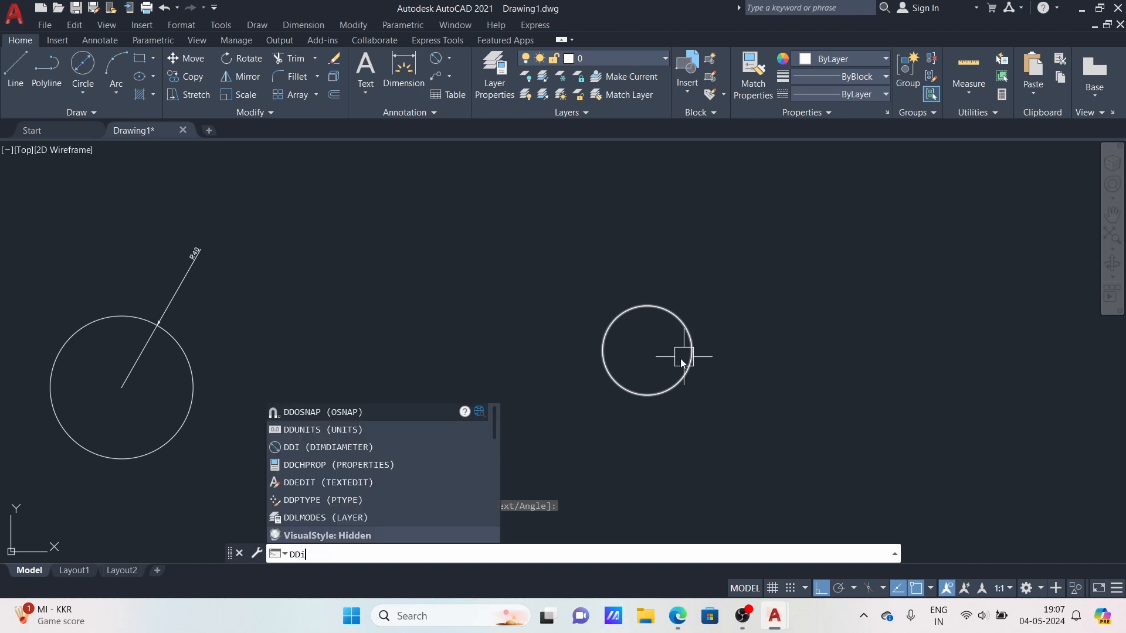
key("Return")
left_click(683, 330)
left_click(726, 307)
scroll(726, 307, "up", 6)
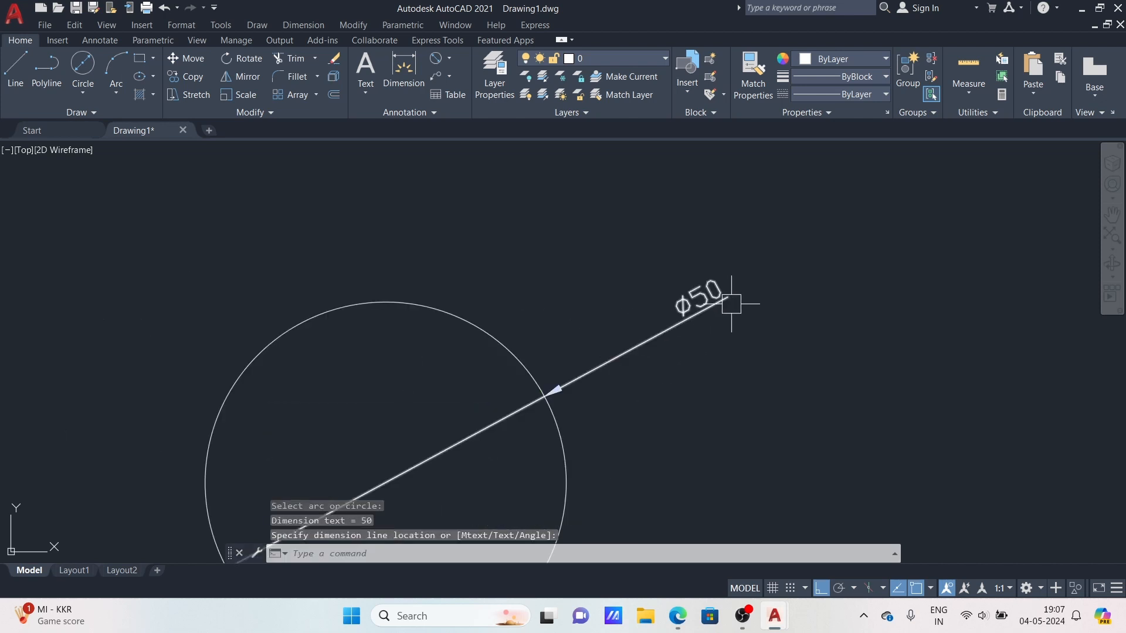
scroll(716, 312, "down", 4)
middle_click_drag(530, 353, 840, 345)
scroll(232, 242, "down", 2)
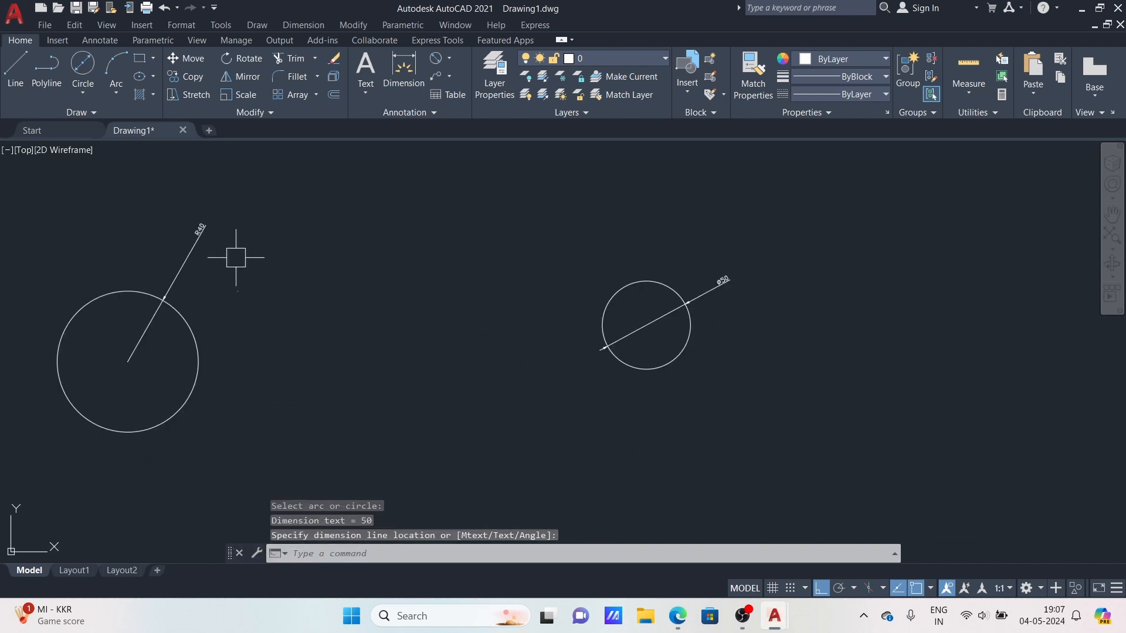
mouse_move(636, 364)
middle_mouse_down()
mouse_move(853, 357)
mouse_move(170, 341)
mouse_move(376, 277)
mouse_move(441, 279)
mouse_move(364, 372)
mouse_move(105, 322)
middle_mouse_up()
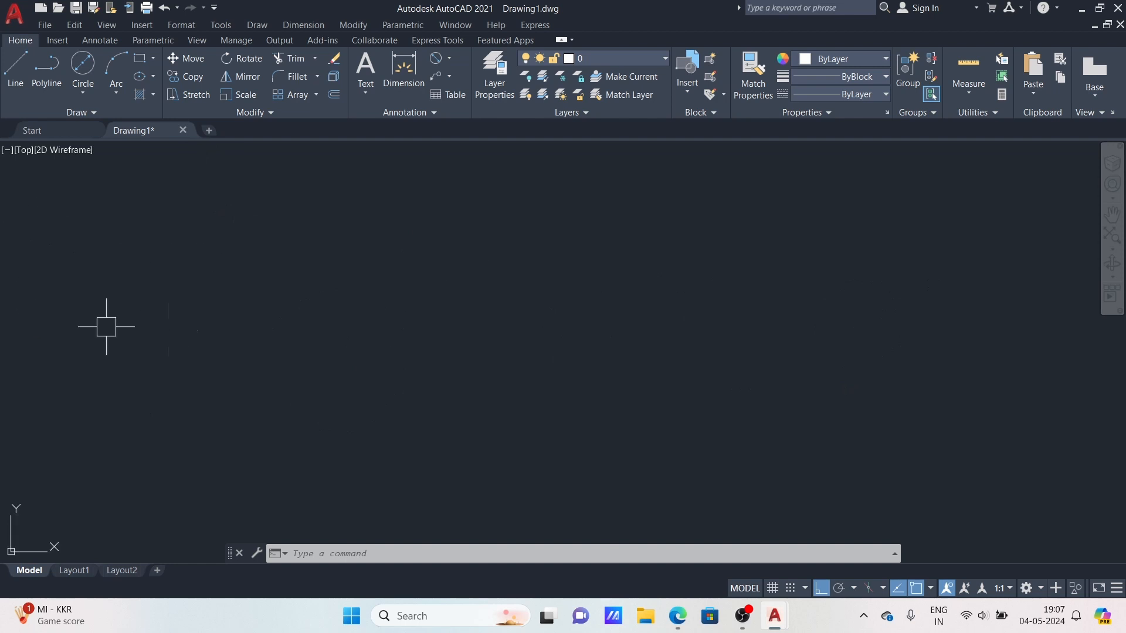
Step: Draw a circle of radius 20 with the Circle command in the empty drawing area
type("c")
key("Return")
left_click(648, 237)
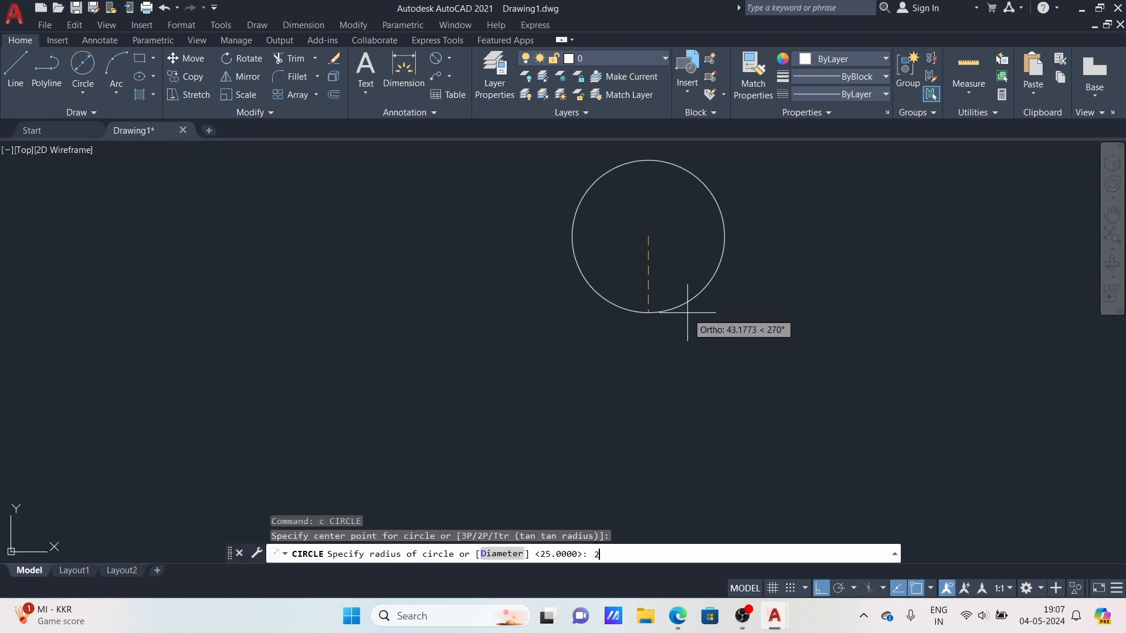
type("20")
key("Return")
Step: Draw a second circle freehand directly below the radius-20 circle, about 1.6 times its size, leaving a gap between them
middle_click_drag(649, 244, 616, 319)
type("c")
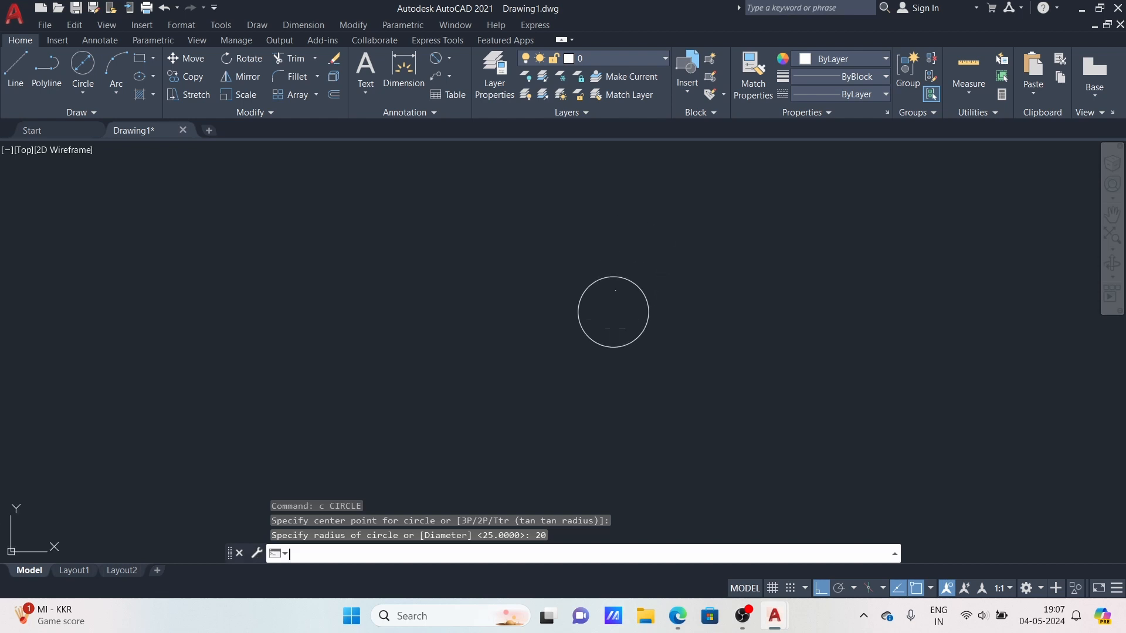
key("Return")
middle_click_drag(672, 422, 668, 332)
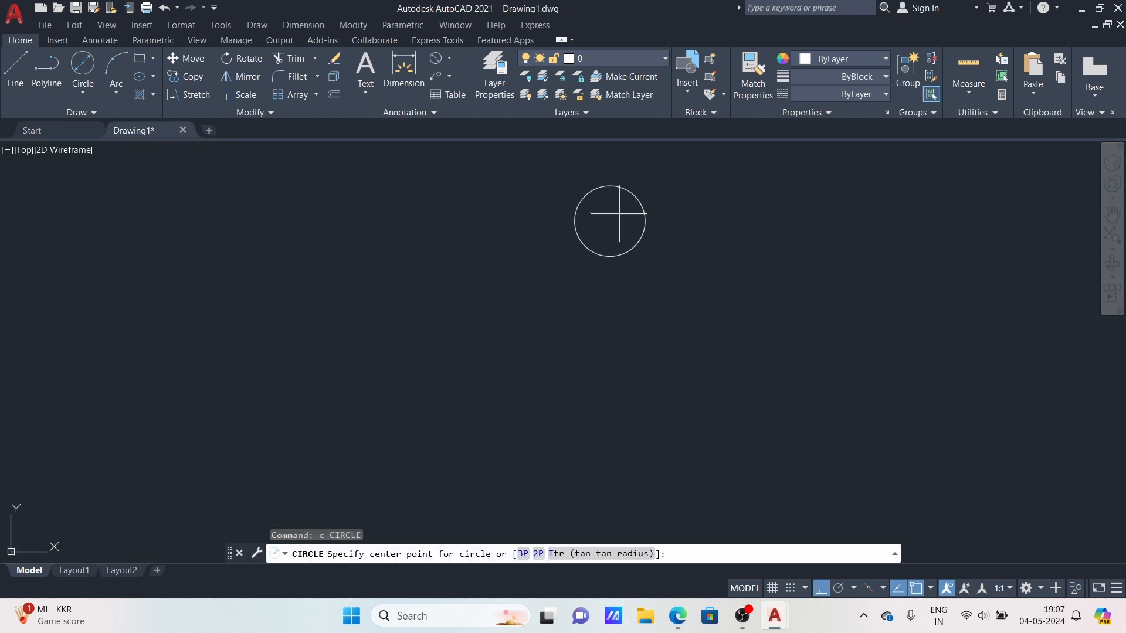
left_click(610, 412)
left_click(665, 470)
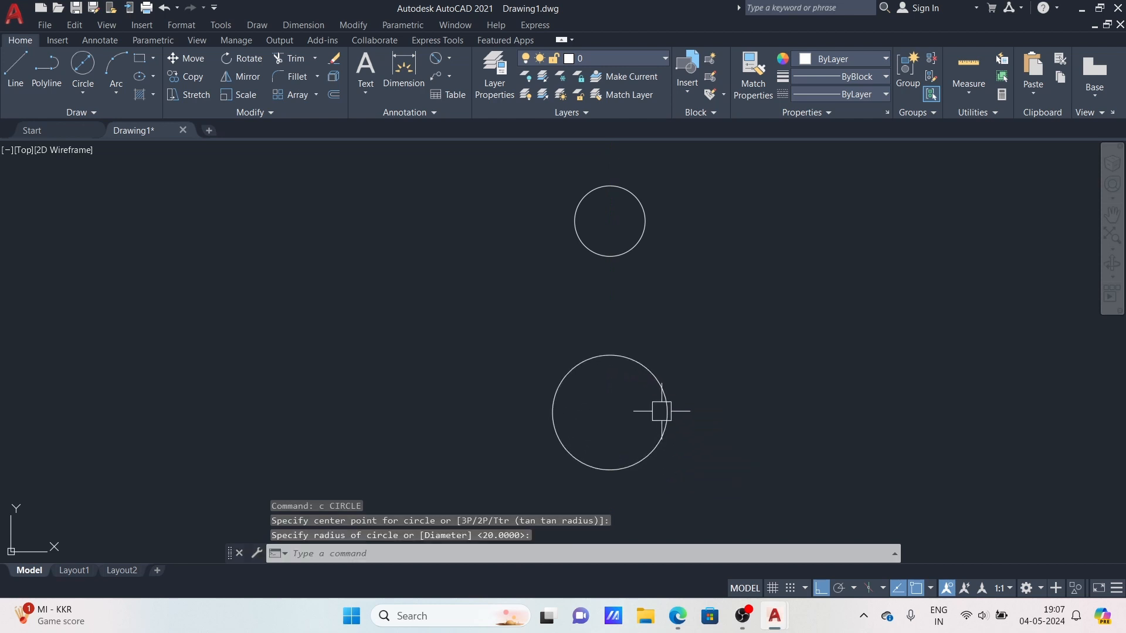
Step: Draw a 2-Point circle bridging the gap, from the lower circle's top quadrant to the upper circle's bottom quadrant
scroll(658, 405, "down", 2)
middle_click_drag(646, 364, 521, 368)
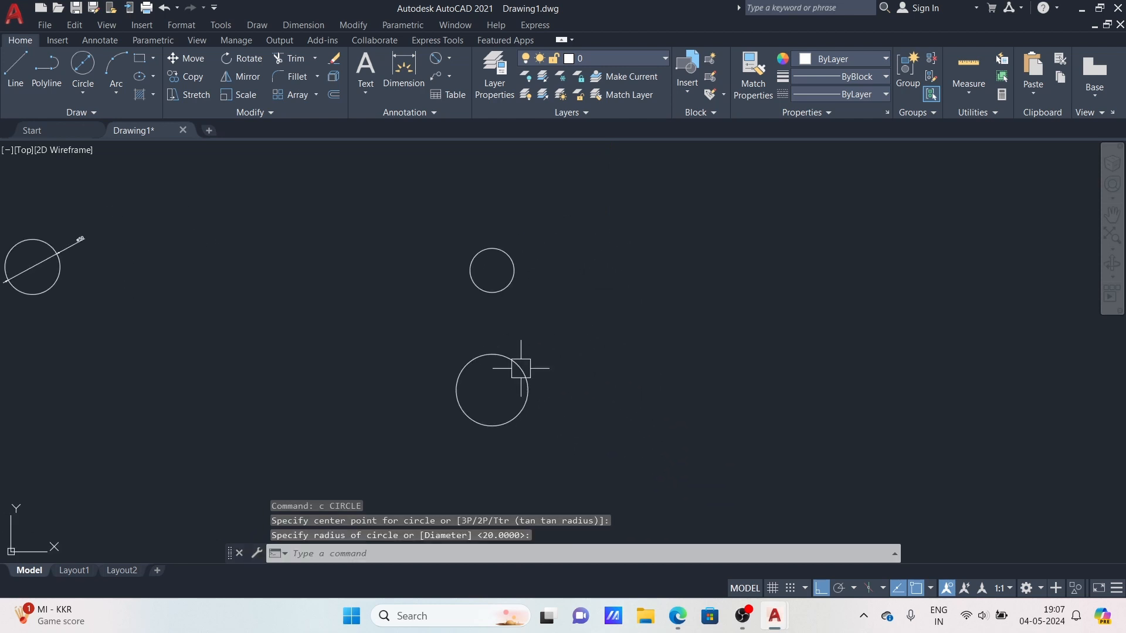
left_click(88, 92)
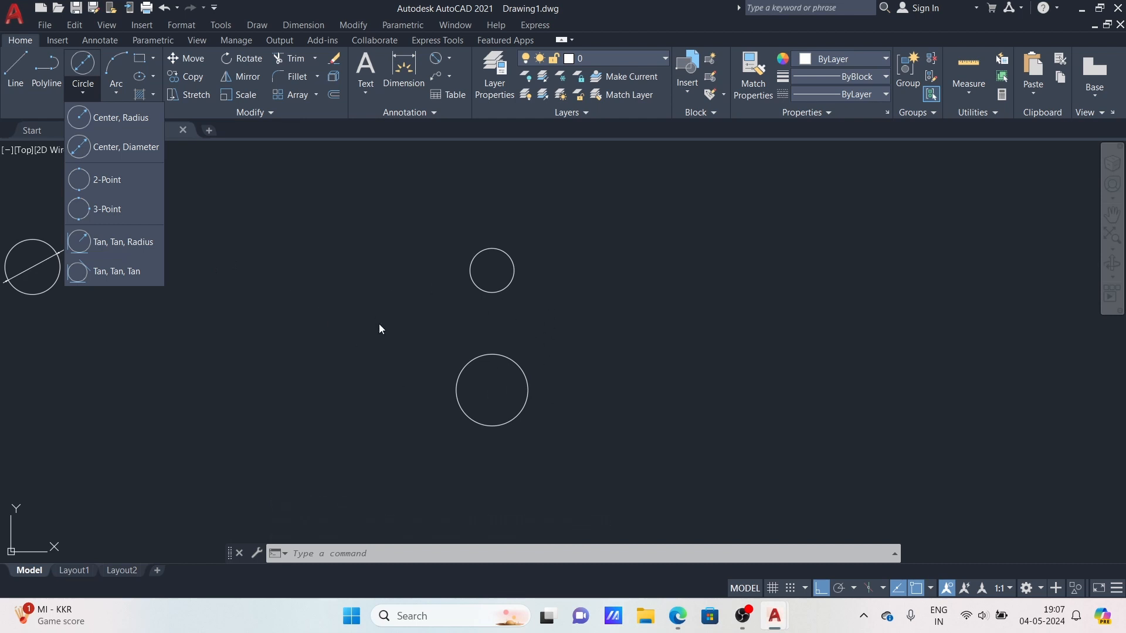
left_click(82, 93)
left_click(113, 182)
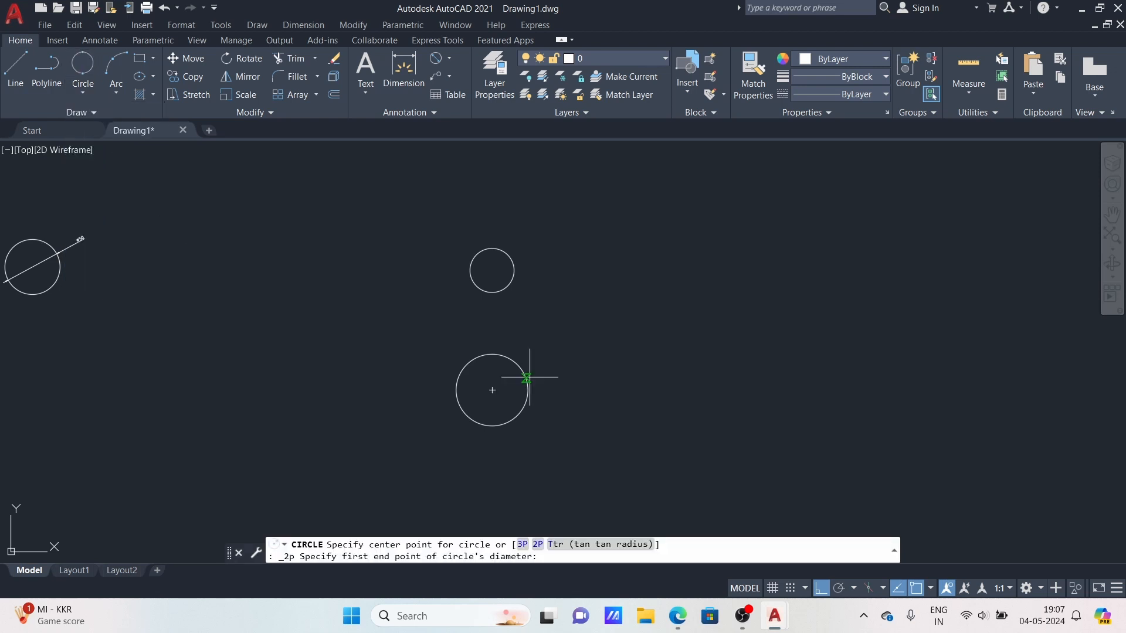
left_click(492, 354)
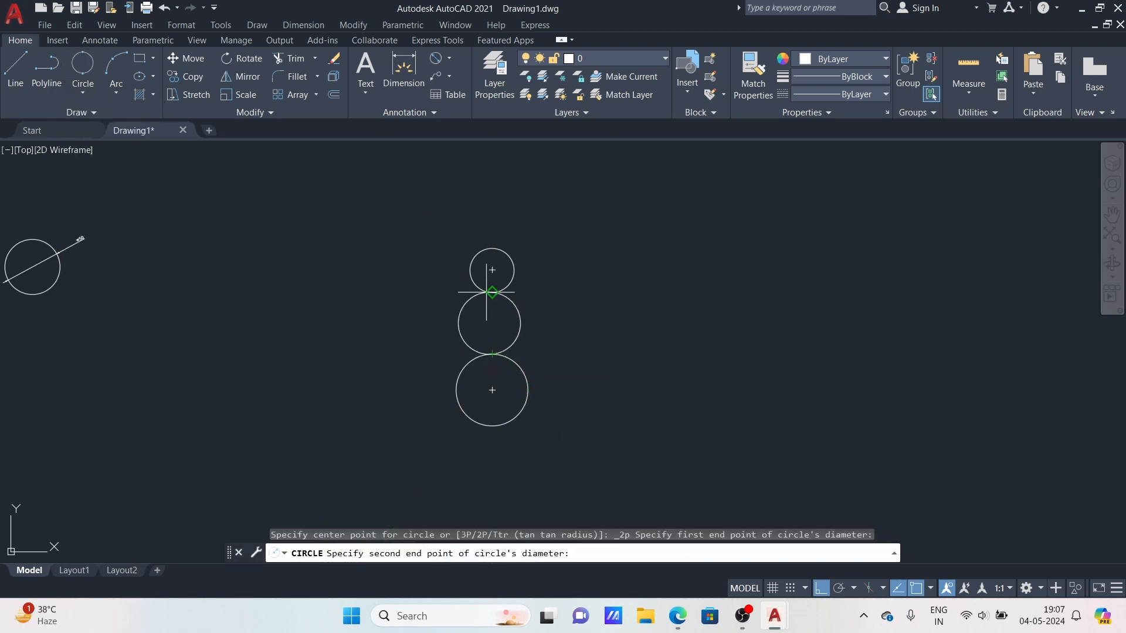
left_click(492, 292)
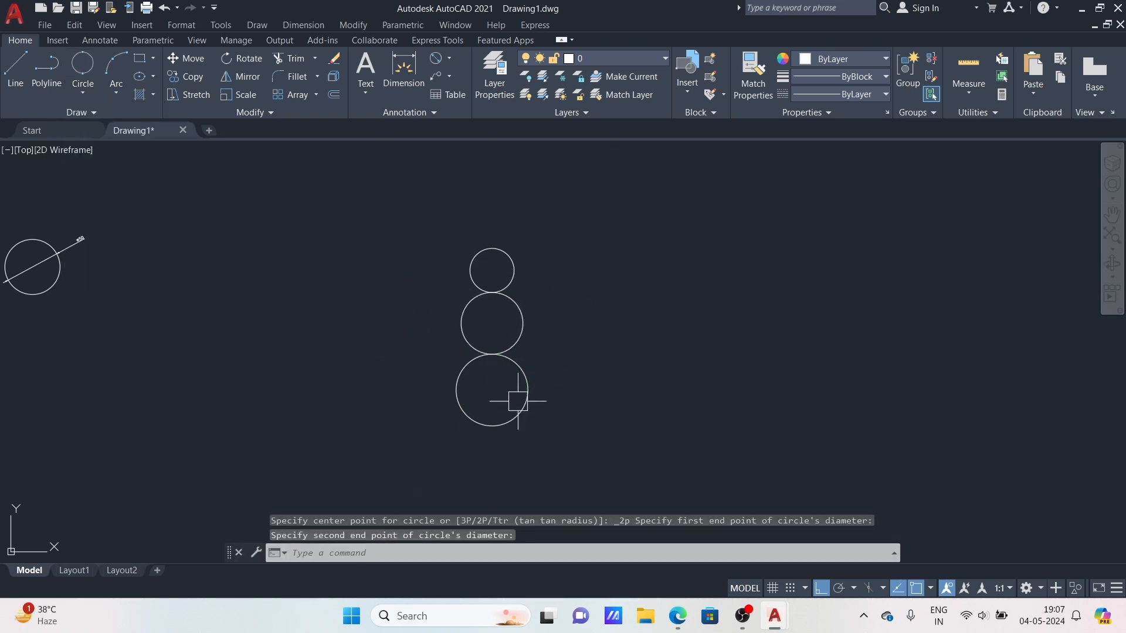
Step: Draw a 3-sided polygon, circumscribed about a circle, in the empty area right of the stacked circles, with its base horizontal
middle_click_drag(656, 396, 395, 366)
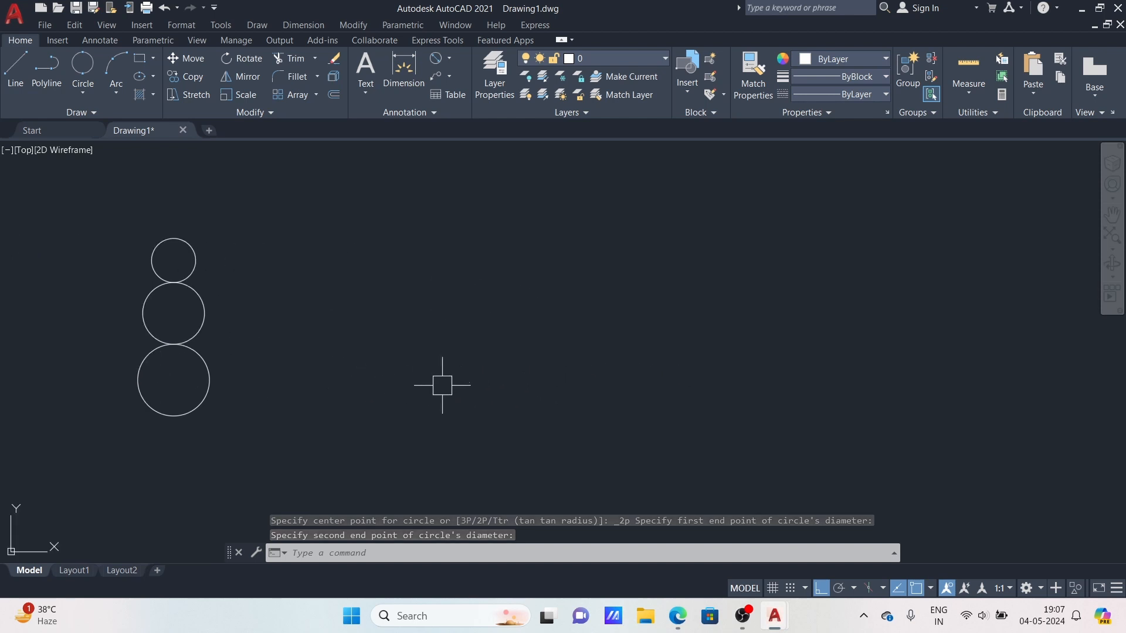
type("p")
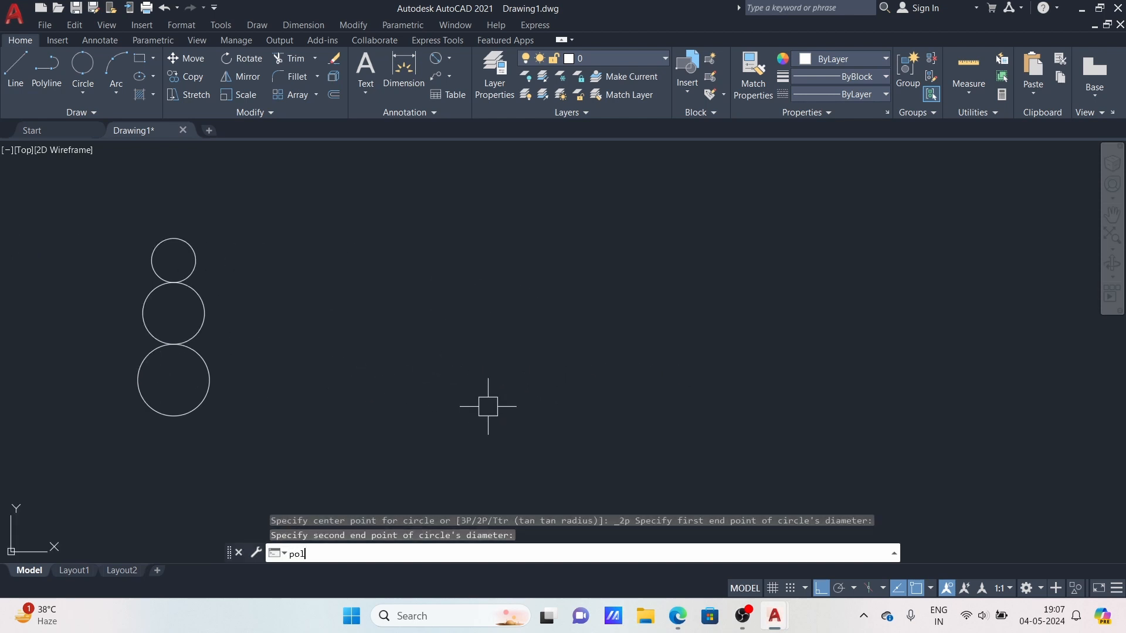
type("ol")
key("Return")
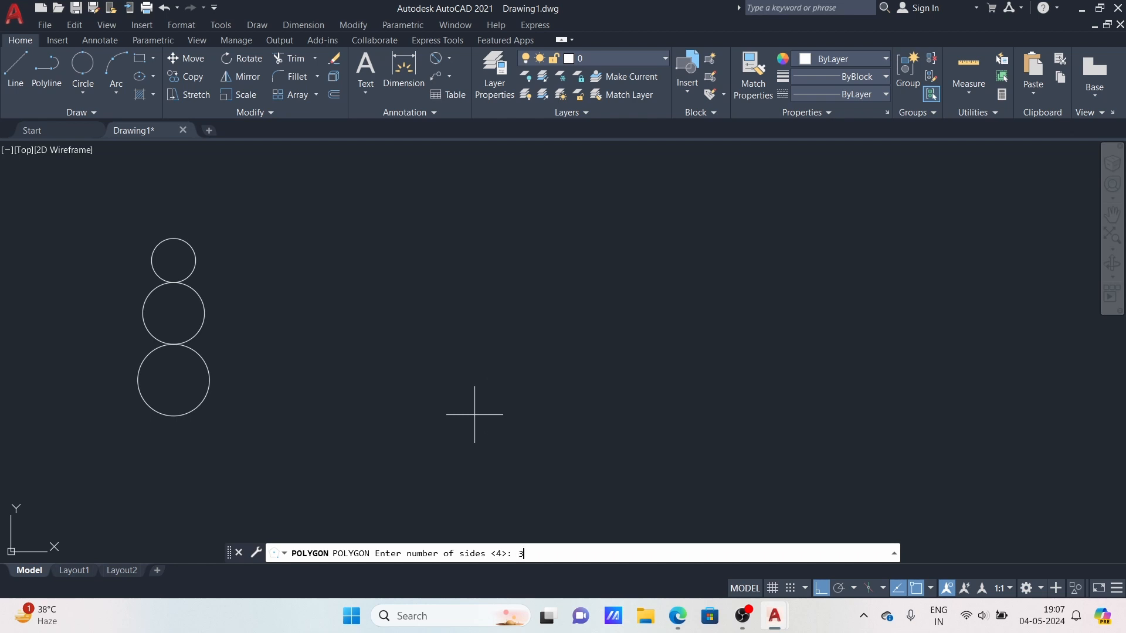
key("Return")
left_click(686, 436)
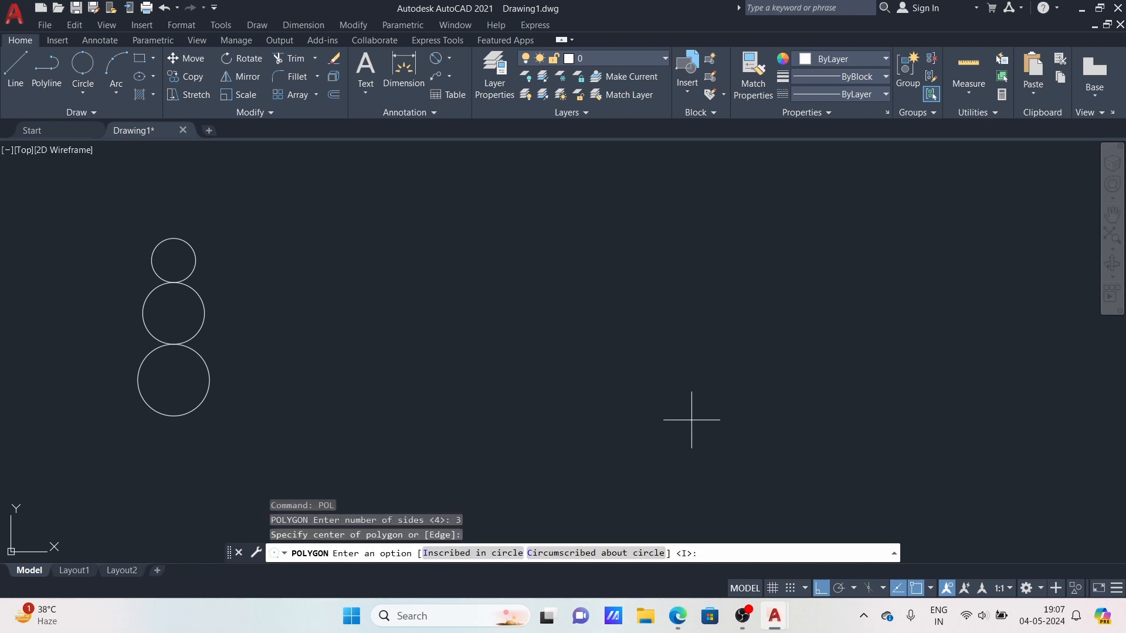
type("c")
key("Return")
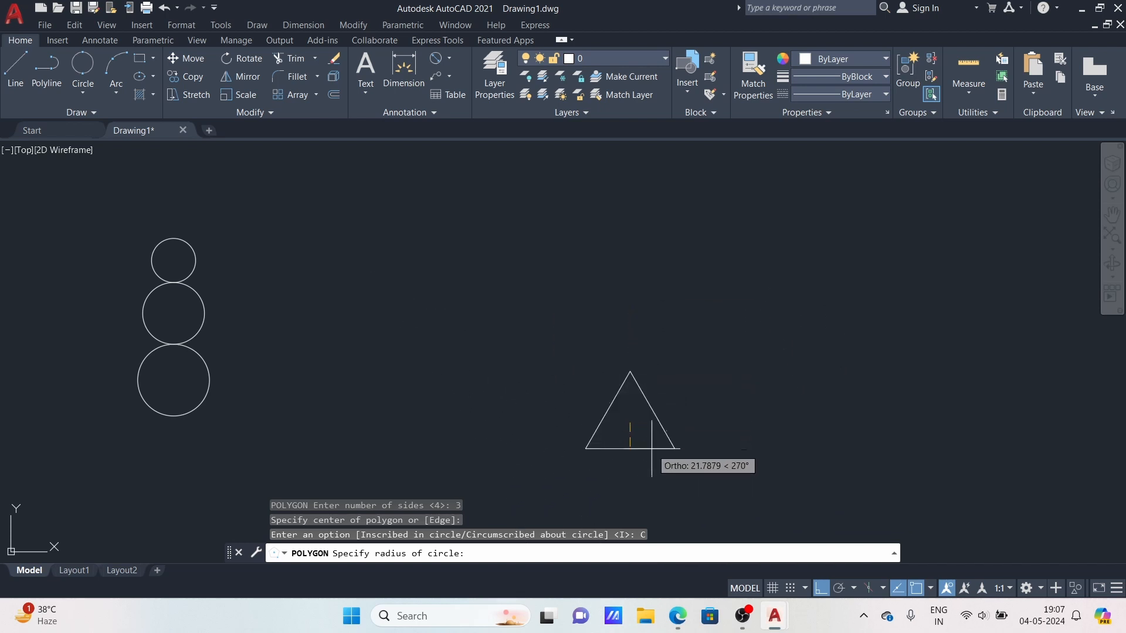
left_click(647, 466)
Step: Draw a 2-Point circle using the triangle's base as its diameter, from the lower-left to the lower-right vertex
middle_click_drag(711, 427, 431, 359)
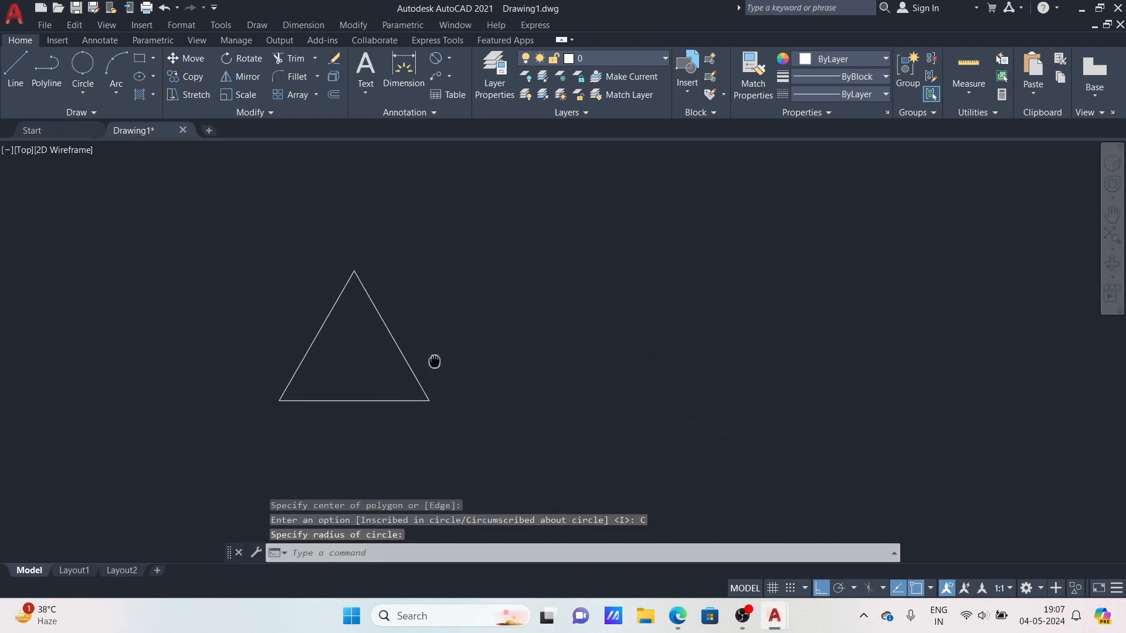
left_click(95, 91)
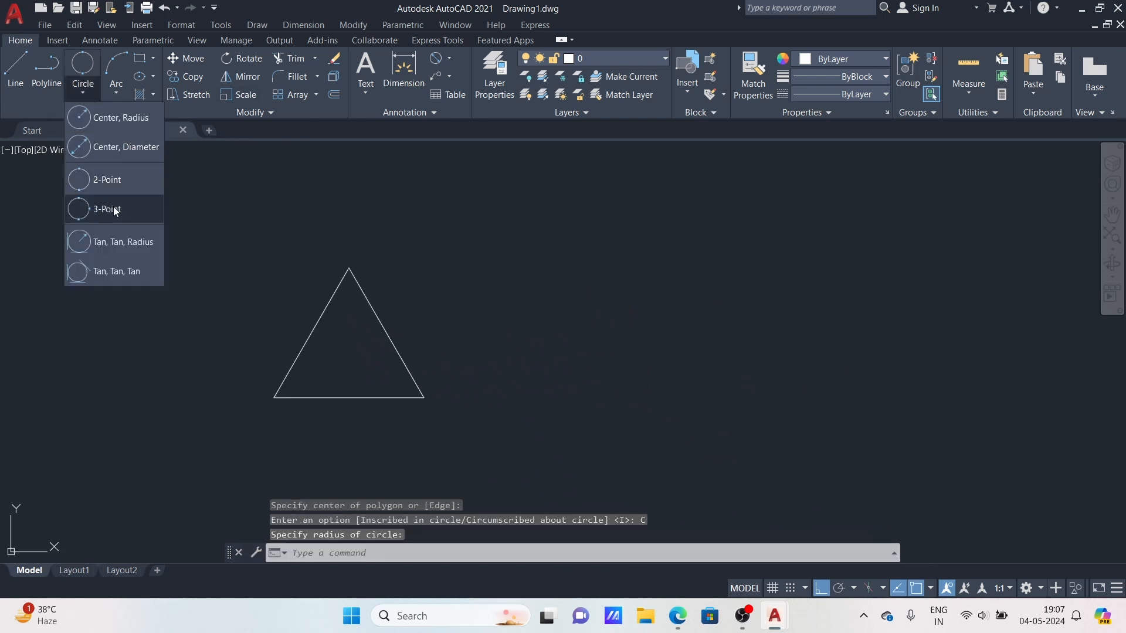
left_click(97, 181)
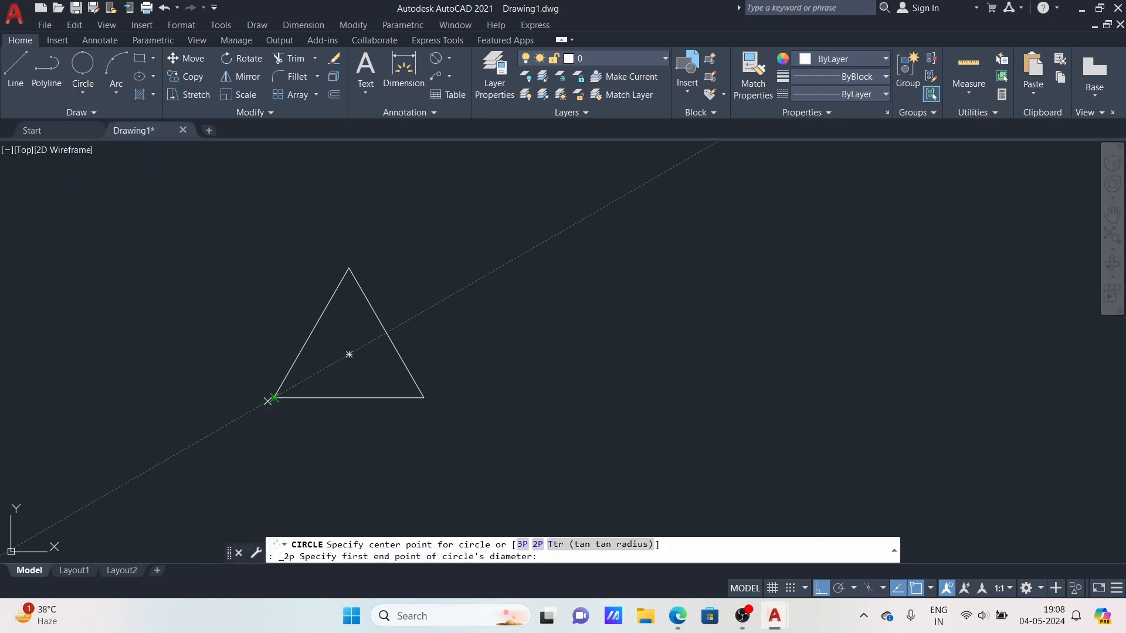
left_click(274, 398)
left_click(424, 398)
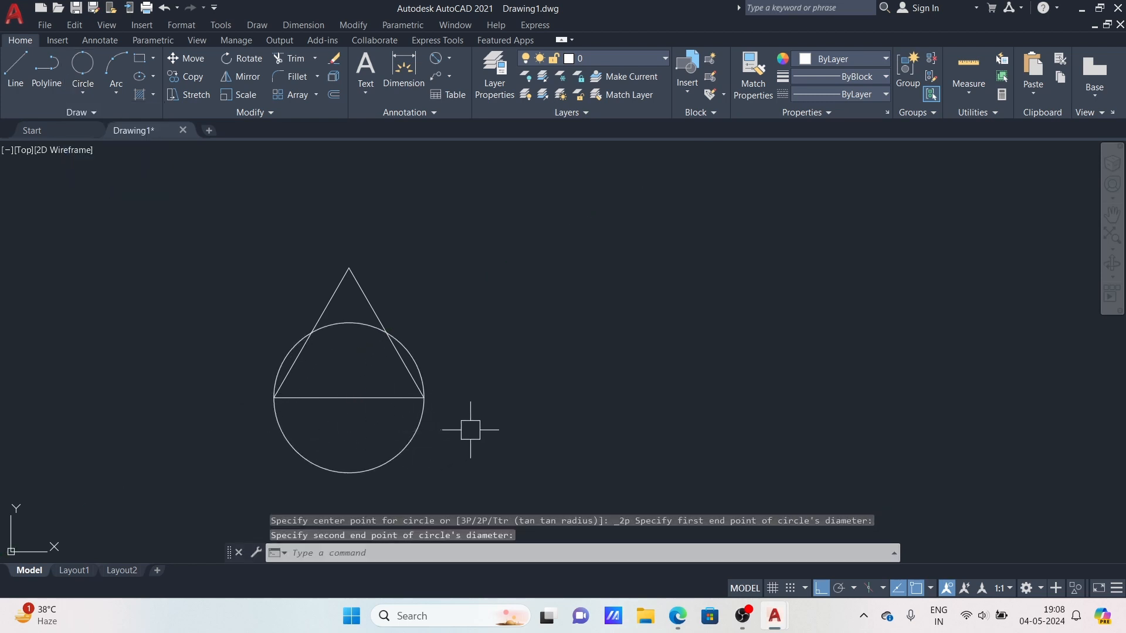
Step: Draw a 2-Point circle on the triangle's right side, from the apex to the lower-right vertex
mouse_move(454, 330)
middle_mouse_down()
mouse_move(473, 346)
mouse_move(442, 332)
mouse_move(471, 299)
middle_mouse_up()
left_click(86, 95)
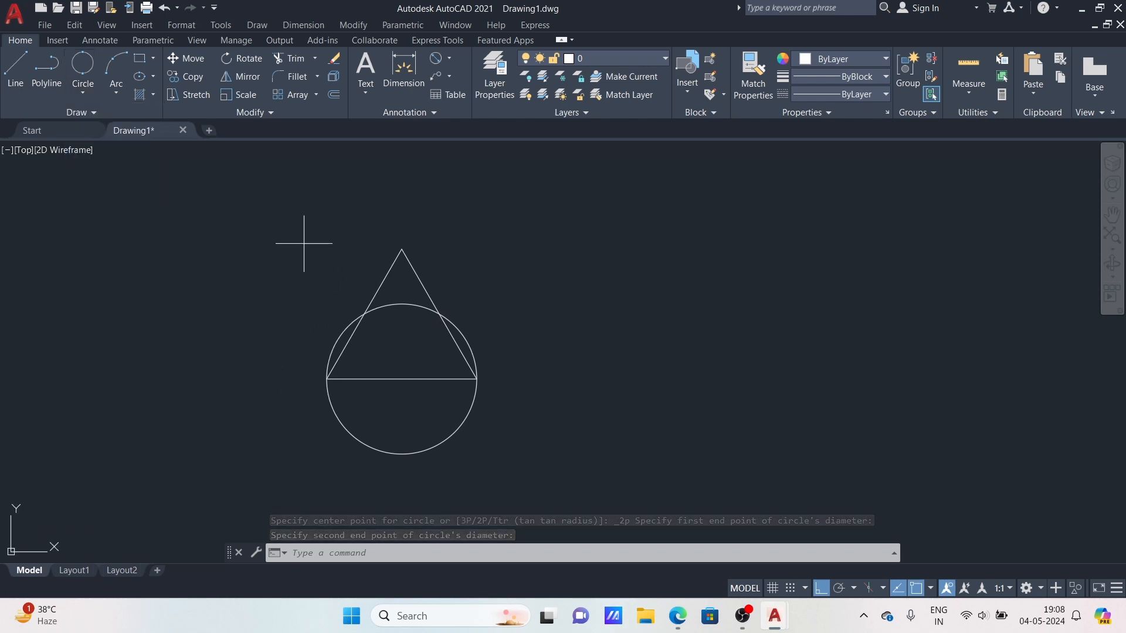
left_click(107, 185)
left_click(402, 249)
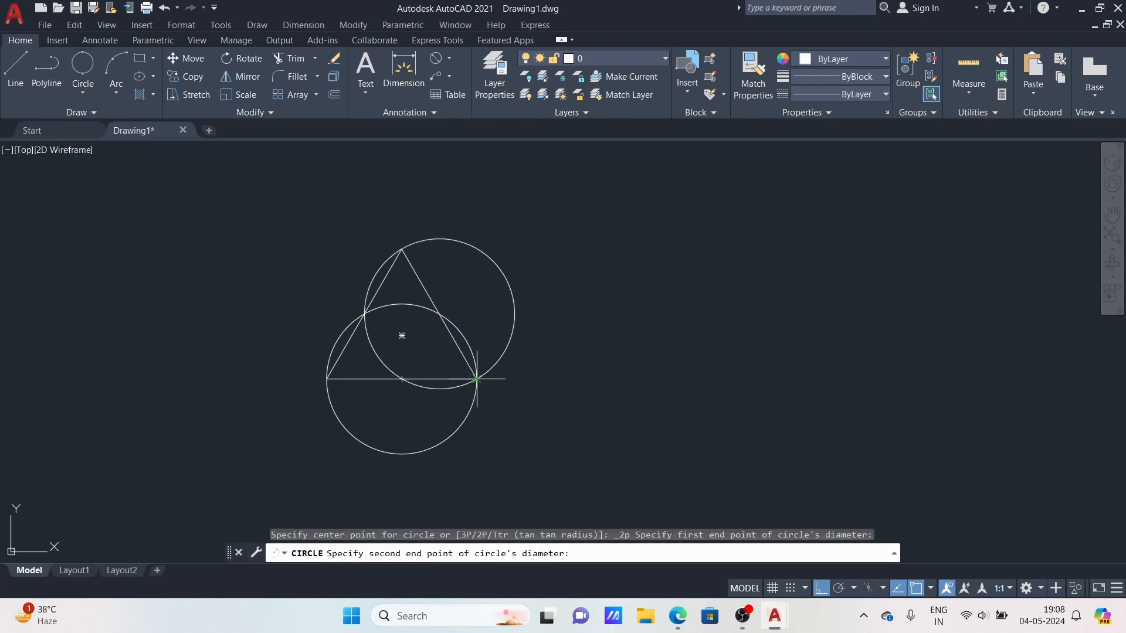
left_click(476, 378)
Step: Draw a 2-Point circle on the triangle's left side, from the apex to the lower-left vertex
mouse_move(428, 316)
middle_mouse_down()
mouse_move(435, 326)
mouse_move(436, 314)
middle_mouse_up()
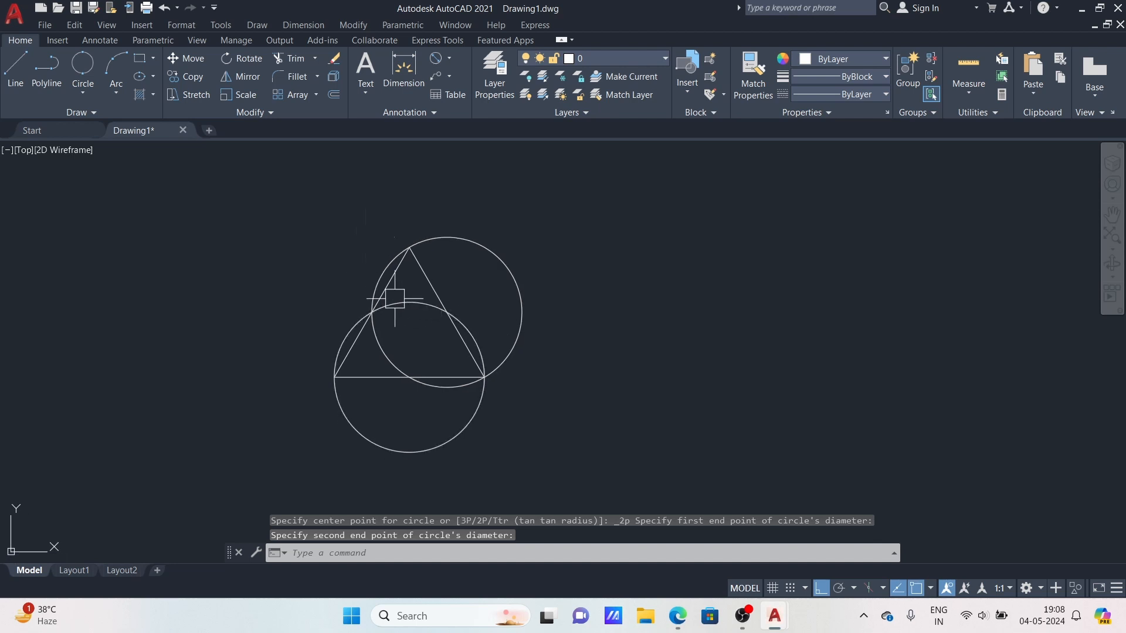
left_click(90, 93)
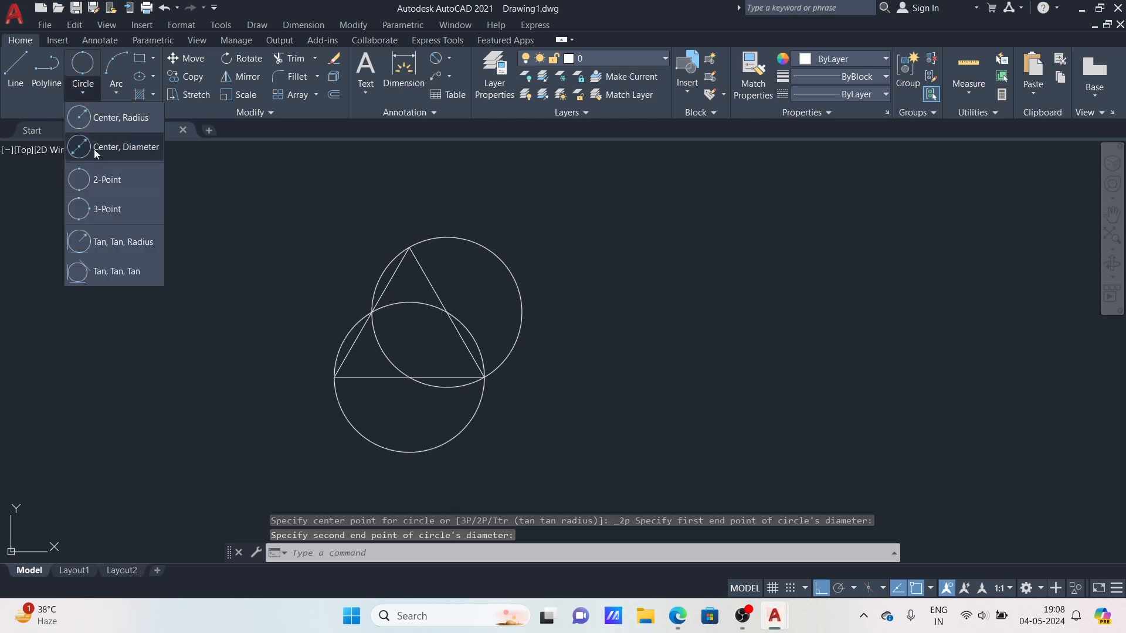
left_click(99, 181)
left_click(410, 247)
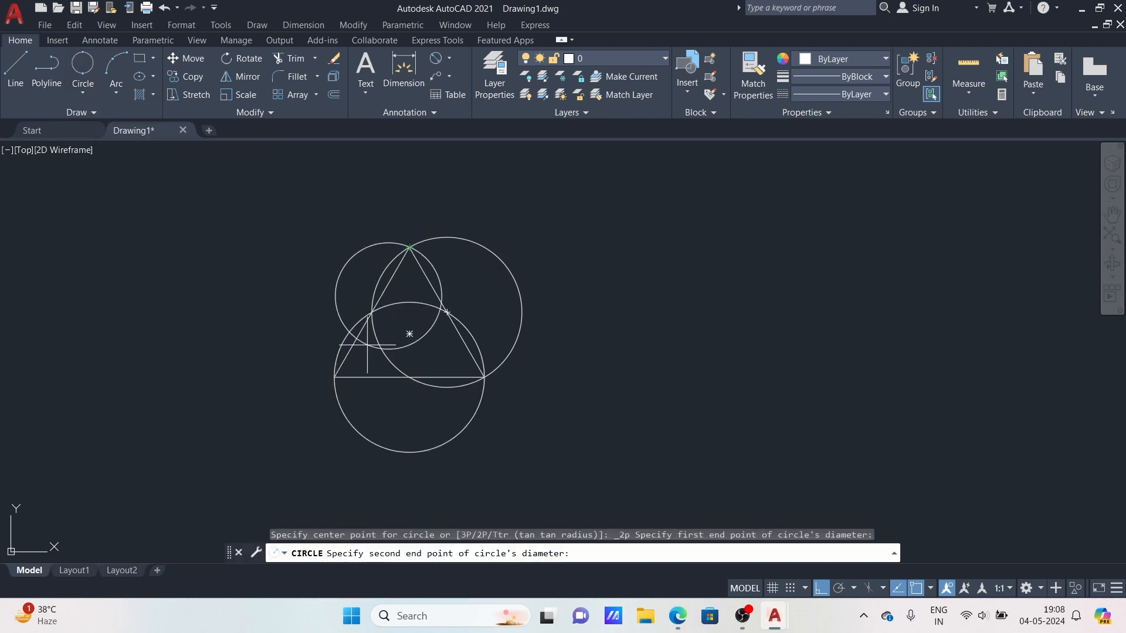
left_click(334, 377)
Step: Erase the whole circle on the triangle's left side and undo the erasure
middle_click_drag(364, 355, 367, 322)
scroll(432, 328, "up", 2)
scroll(418, 307, "down", 3)
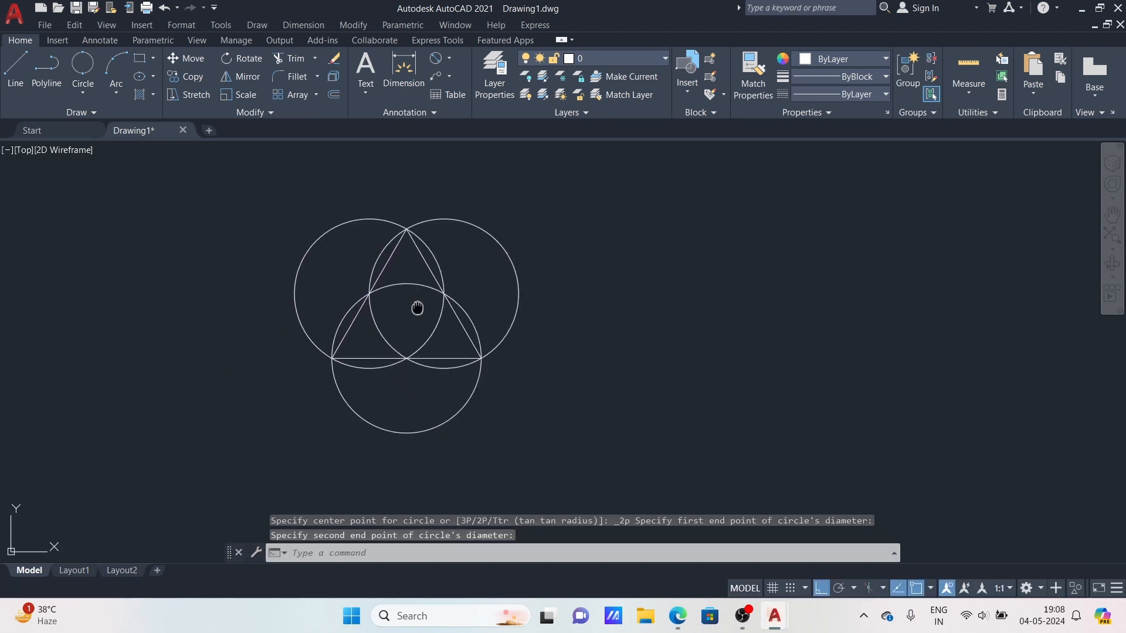
scroll(466, 325, "up", 4)
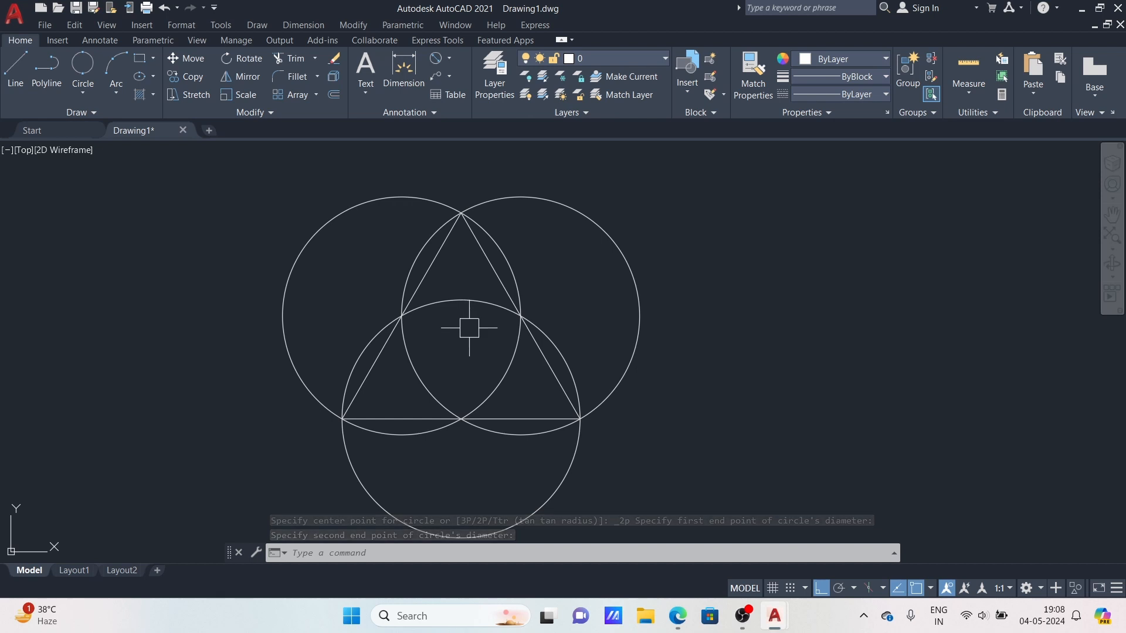
middle_click_drag(465, 322, 500, 332)
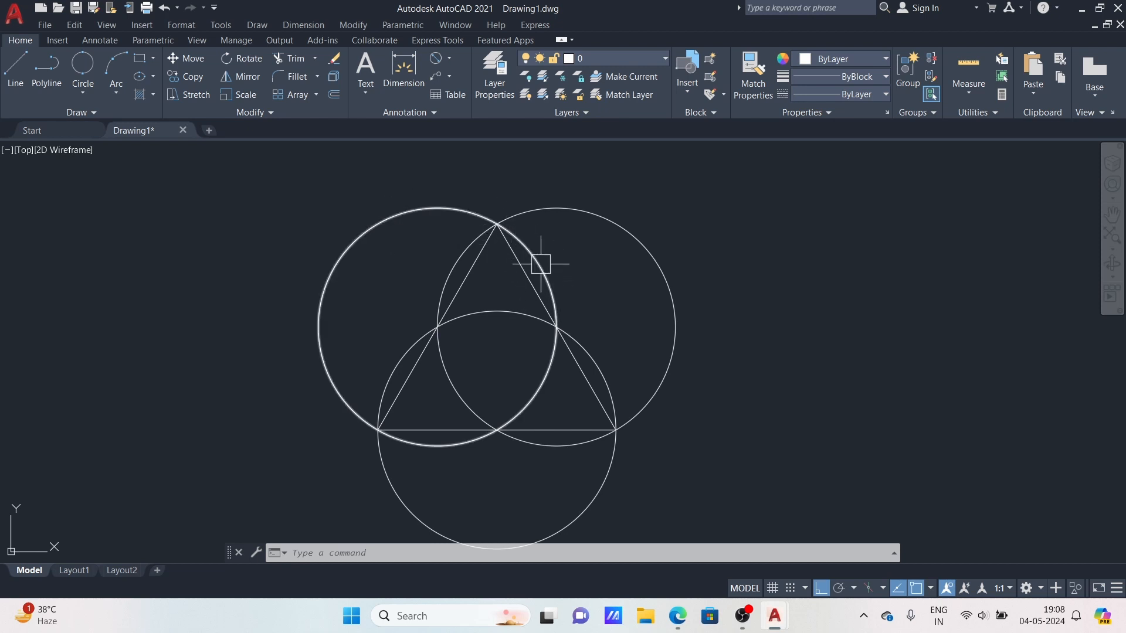
left_click(428, 205)
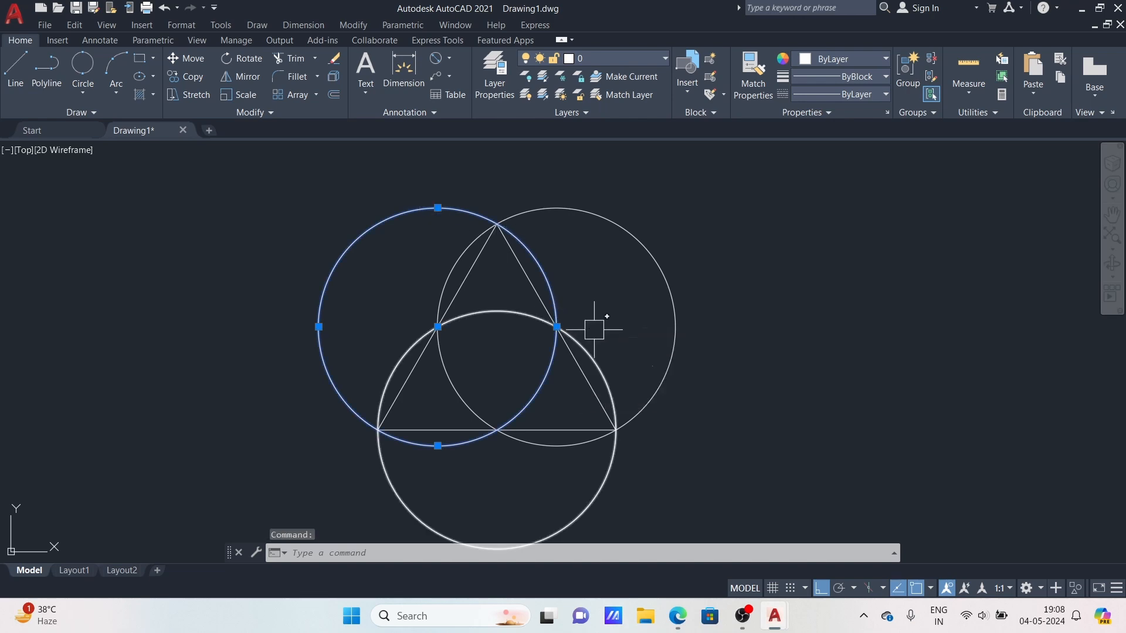
key("super+shift+s")
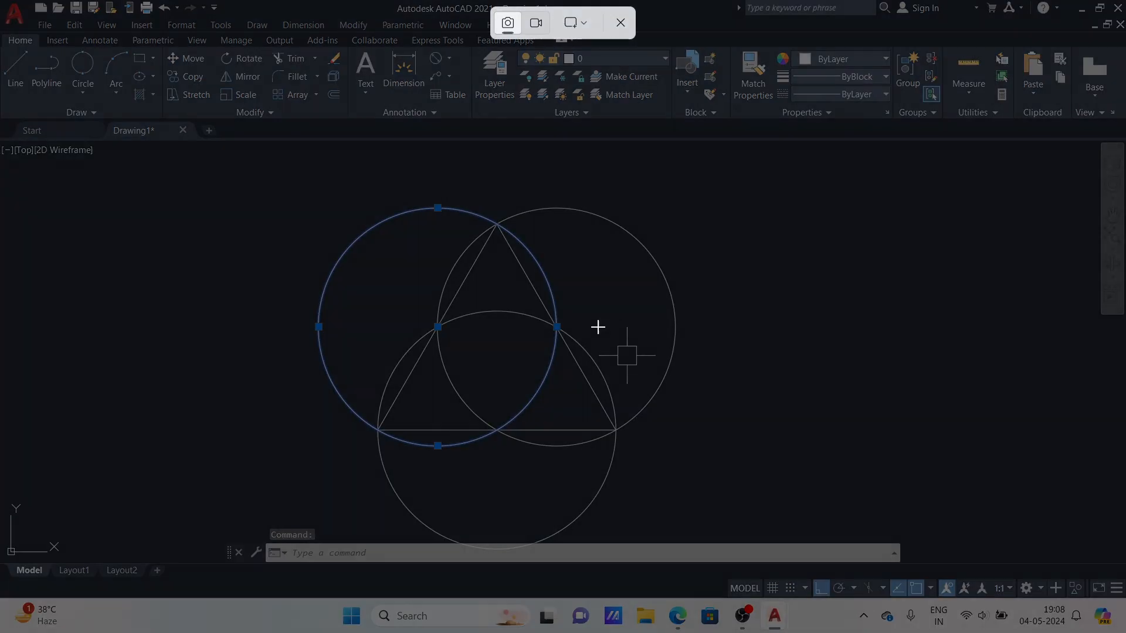
left_click(620, 23)
key("Delete")
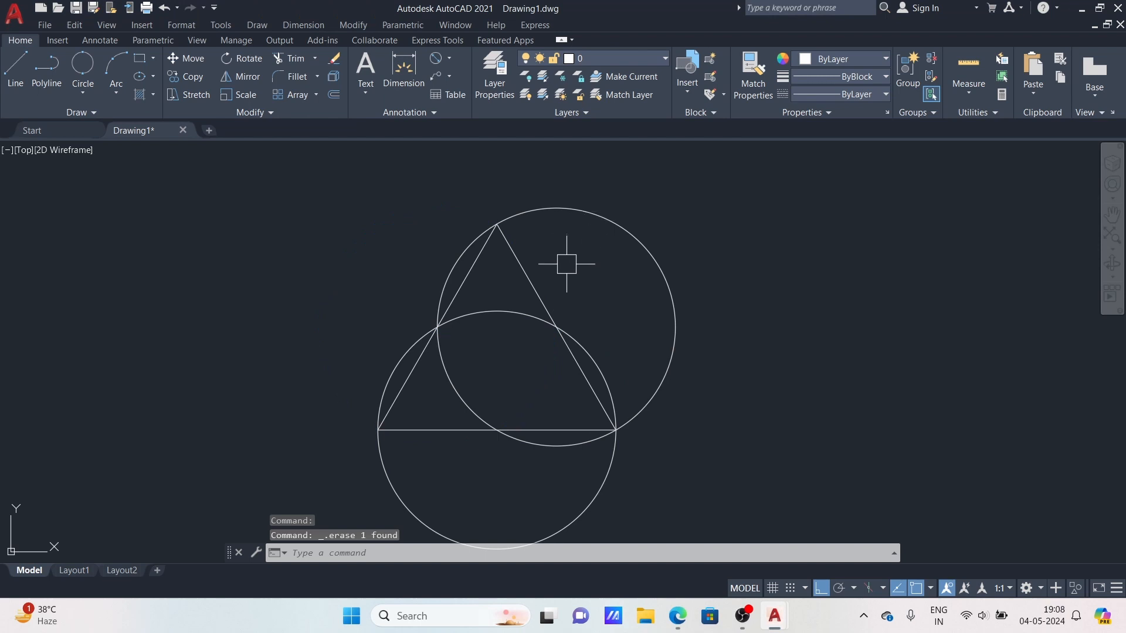
key("ctrl+z")
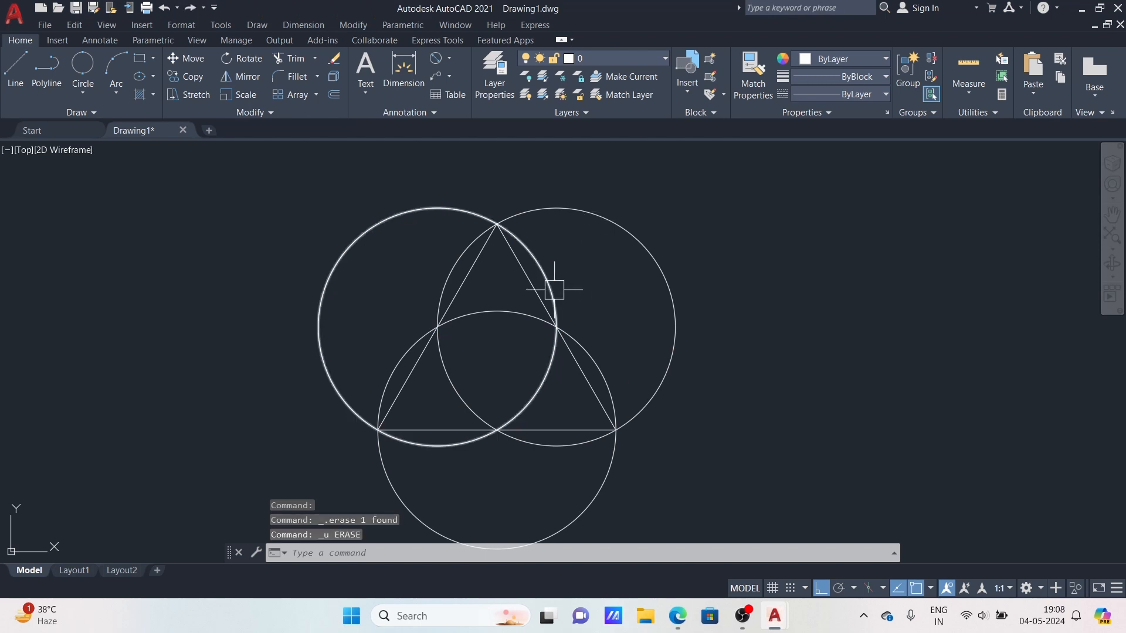
Step: Trim the overlapping circle arcs inside the triangle and along its left side
mouse_move(597, 293)
middle_mouse_down()
mouse_move(464, 301)
mouse_move(463, 314)
middle_mouse_up()
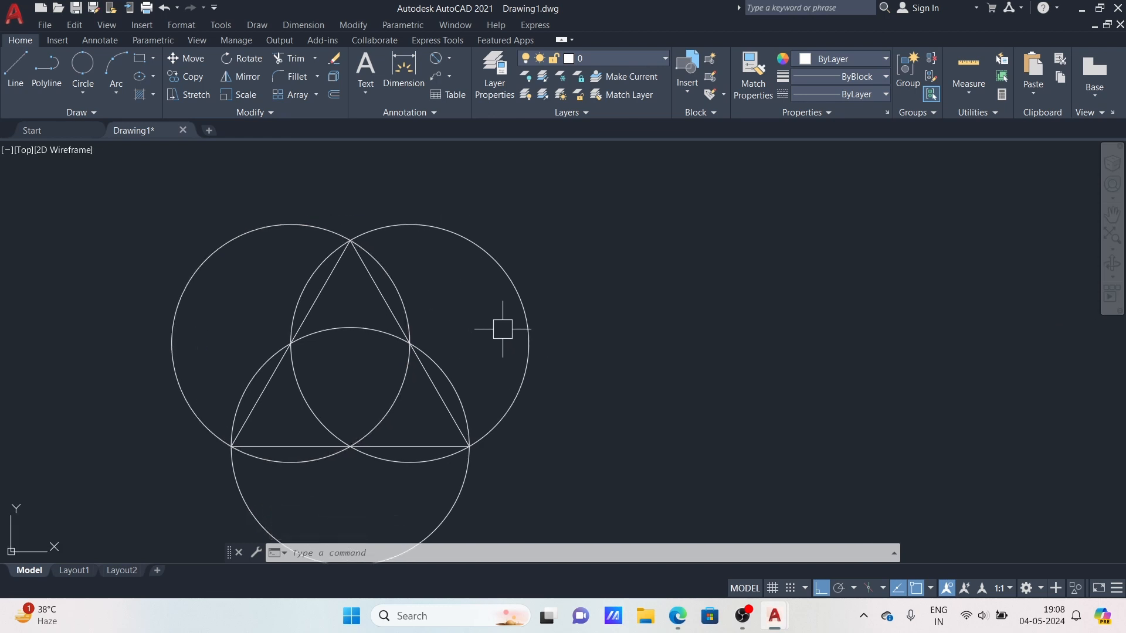
type("tr")
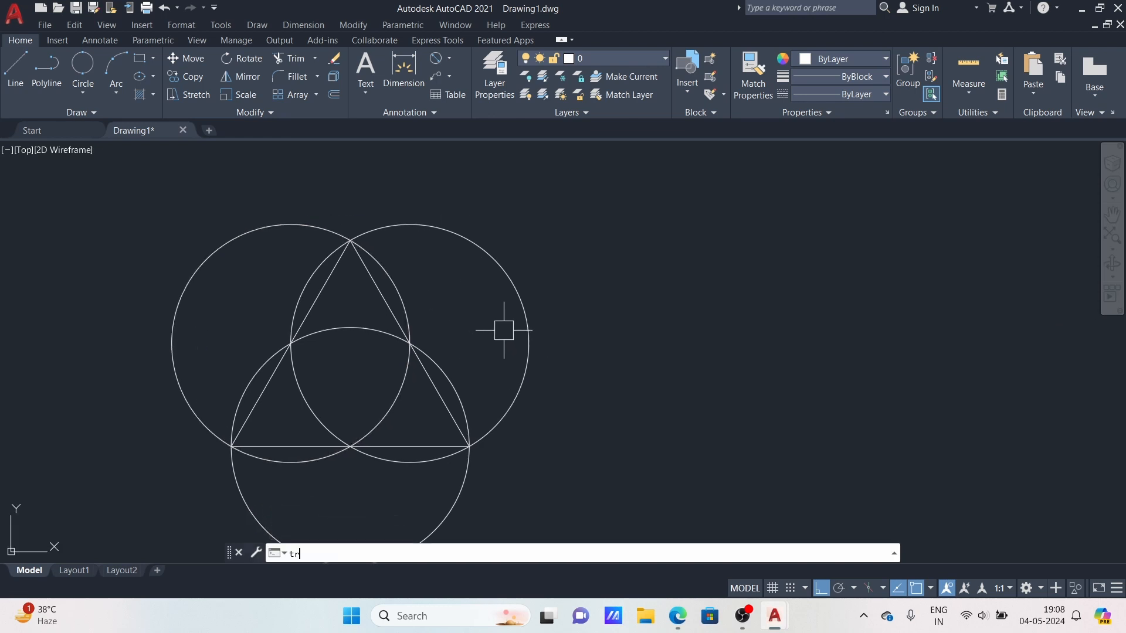
key("Return")
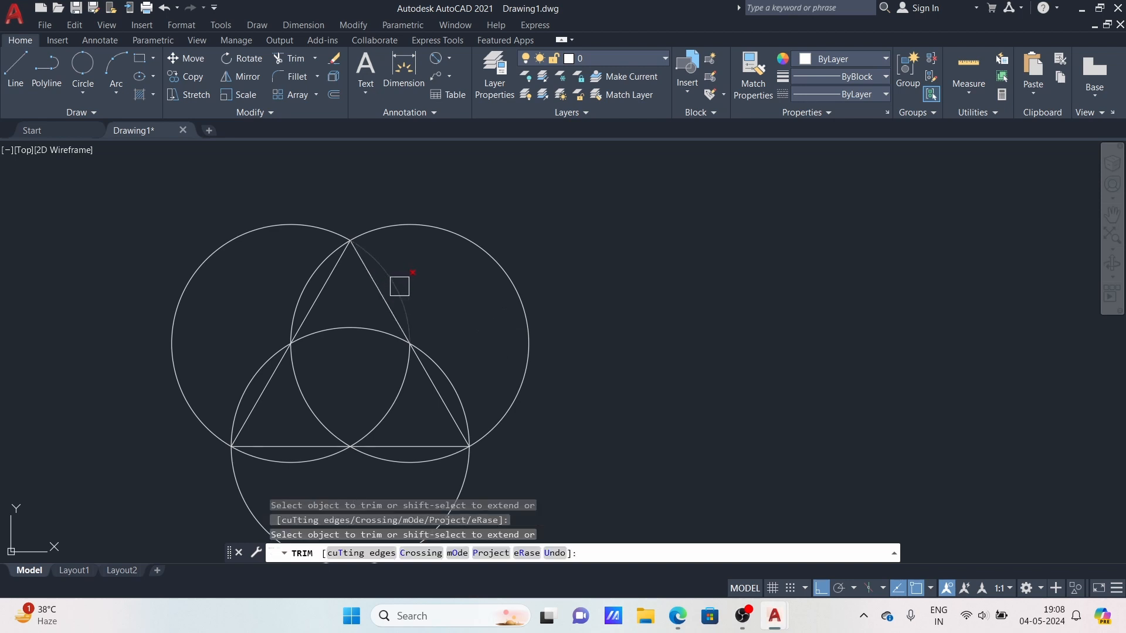
left_click(400, 286)
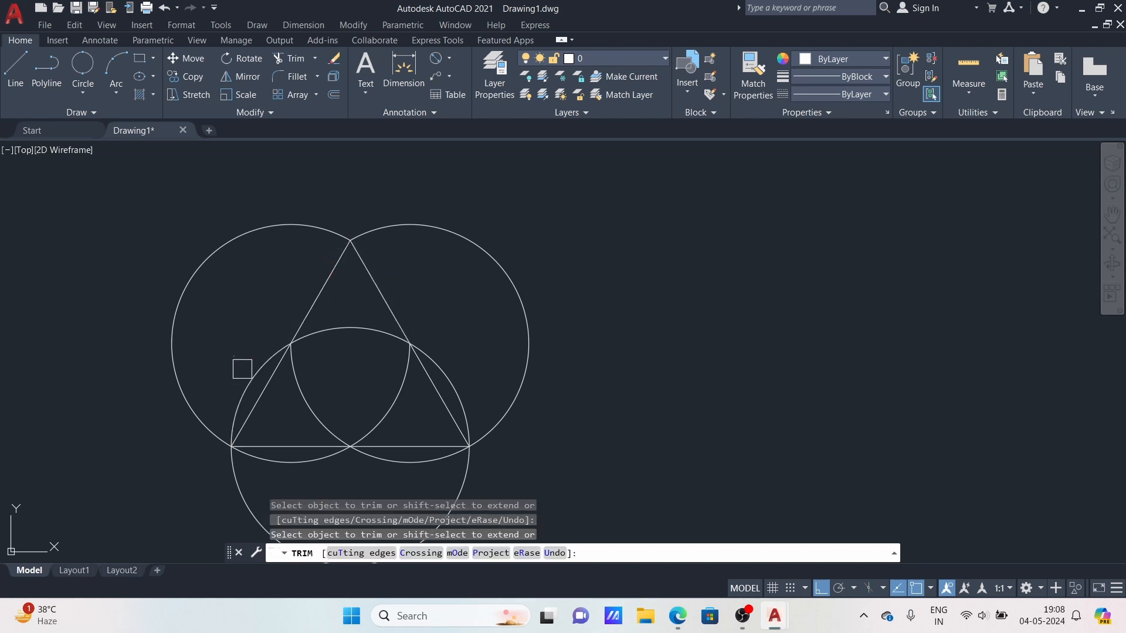
left_click(338, 335)
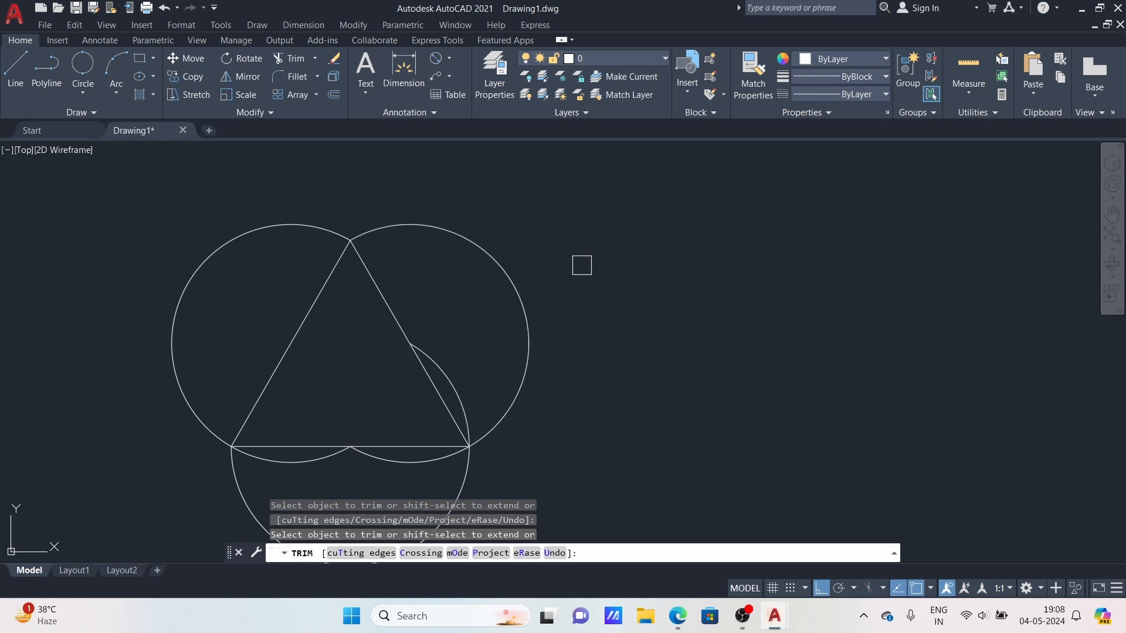
key("Escape")
Step: Trim the leftover arcs beyond the triangle's lower-right side and below its base, keeping only the outer lobes
scroll(548, 334, "down", 4)
middle_click_drag(535, 370, 536, 284)
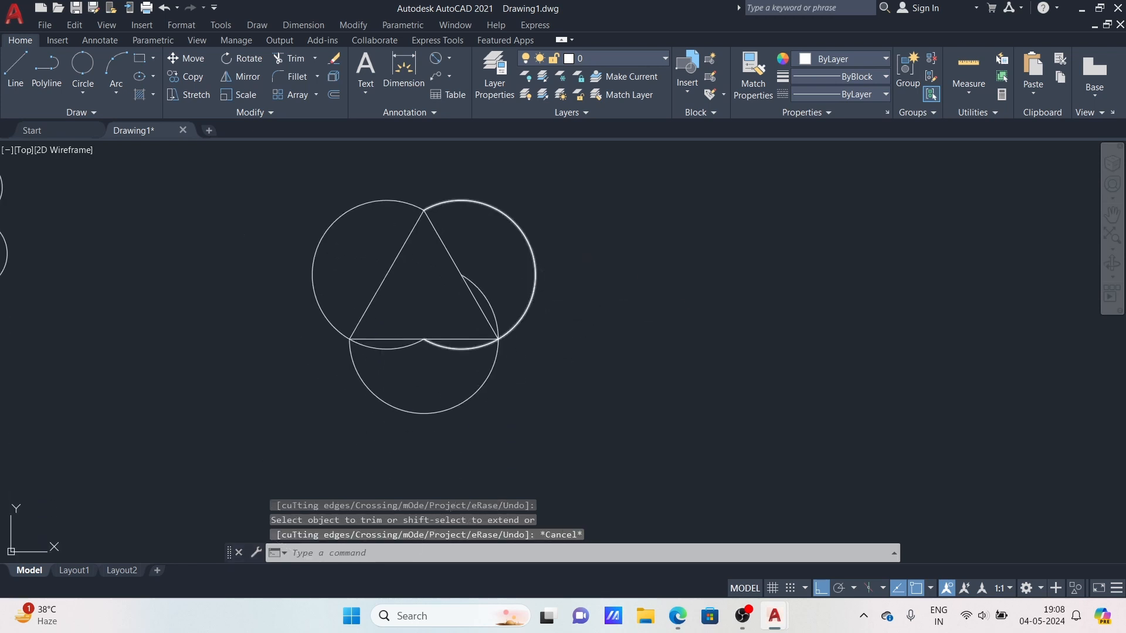
key("Return")
left_click(494, 297)
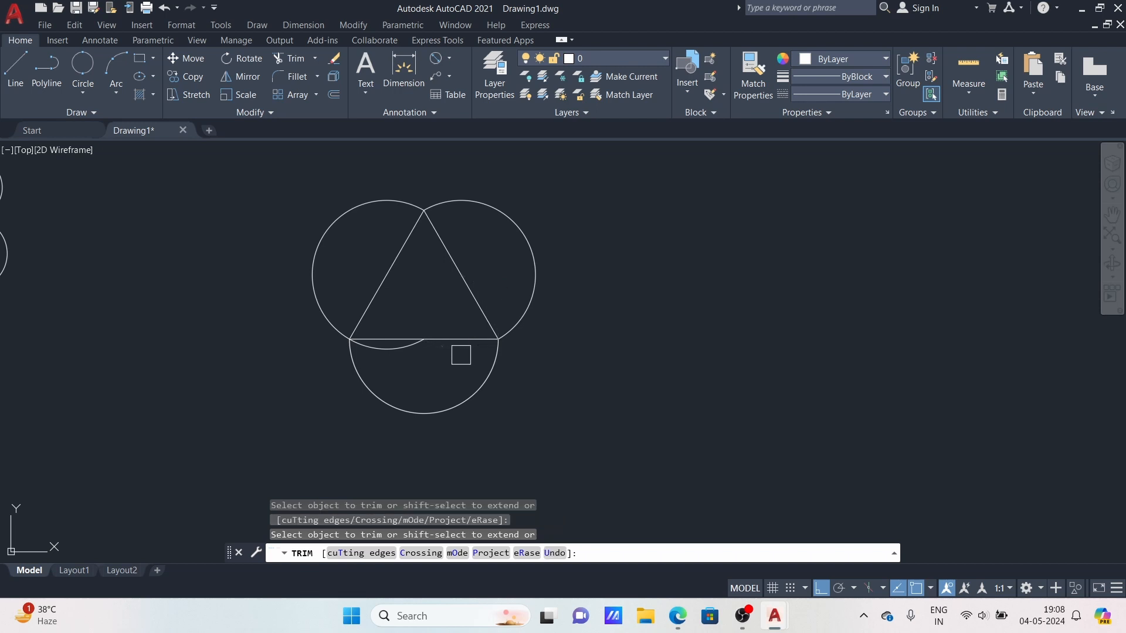
left_click(461, 355)
key("Escape")
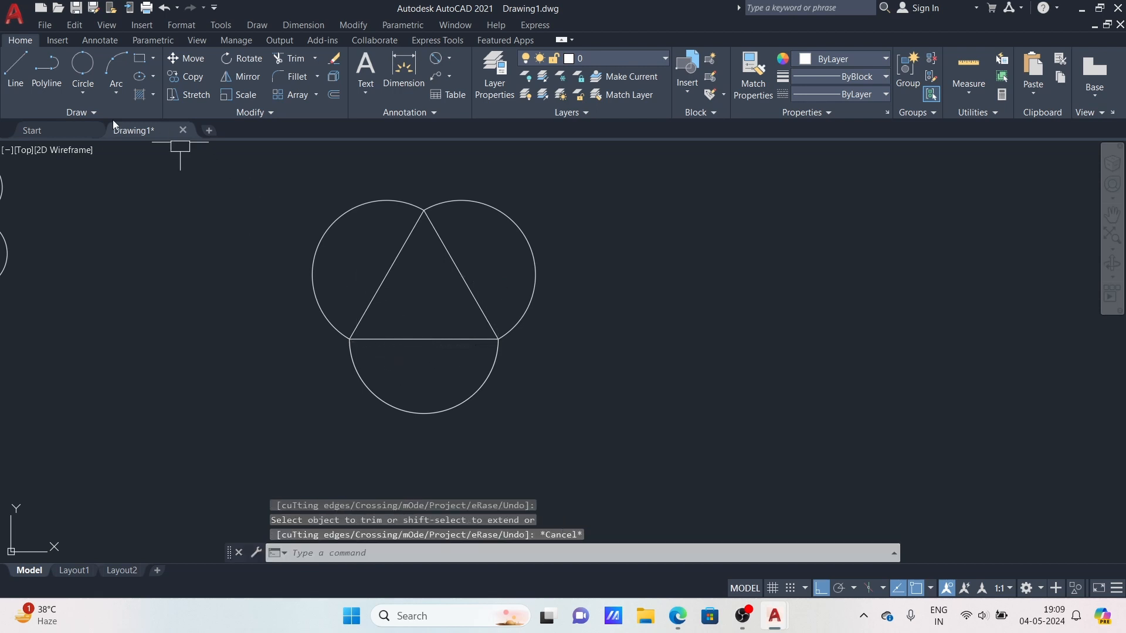
Step: Draw a 3-Point circle inside the triangle through the midpoints of its three sides
left_click(83, 95)
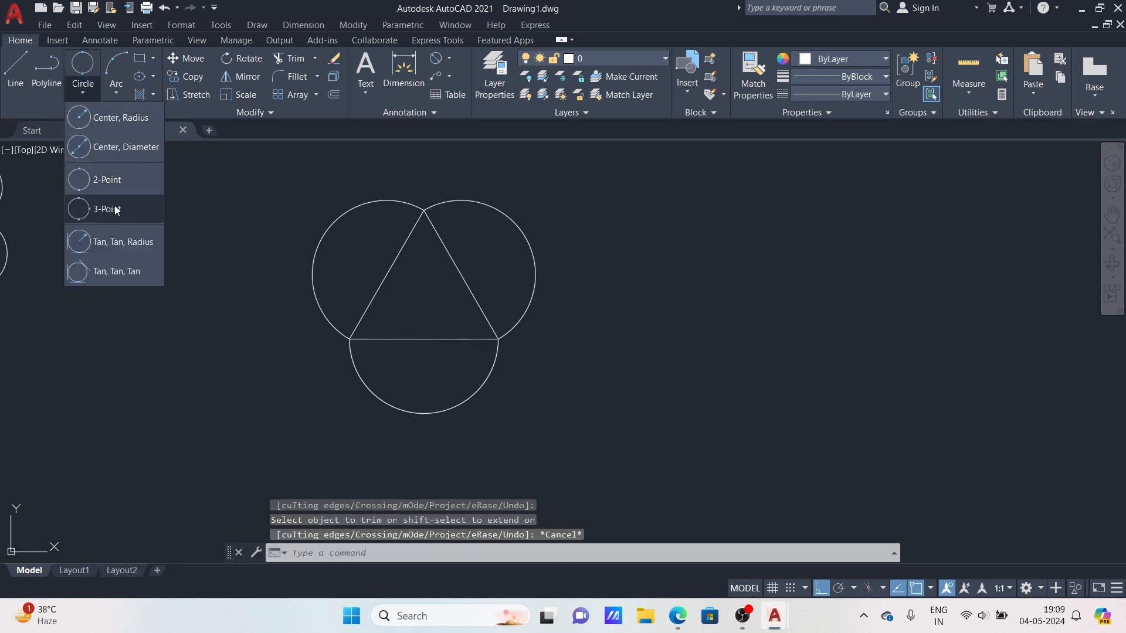
left_click(115, 205)
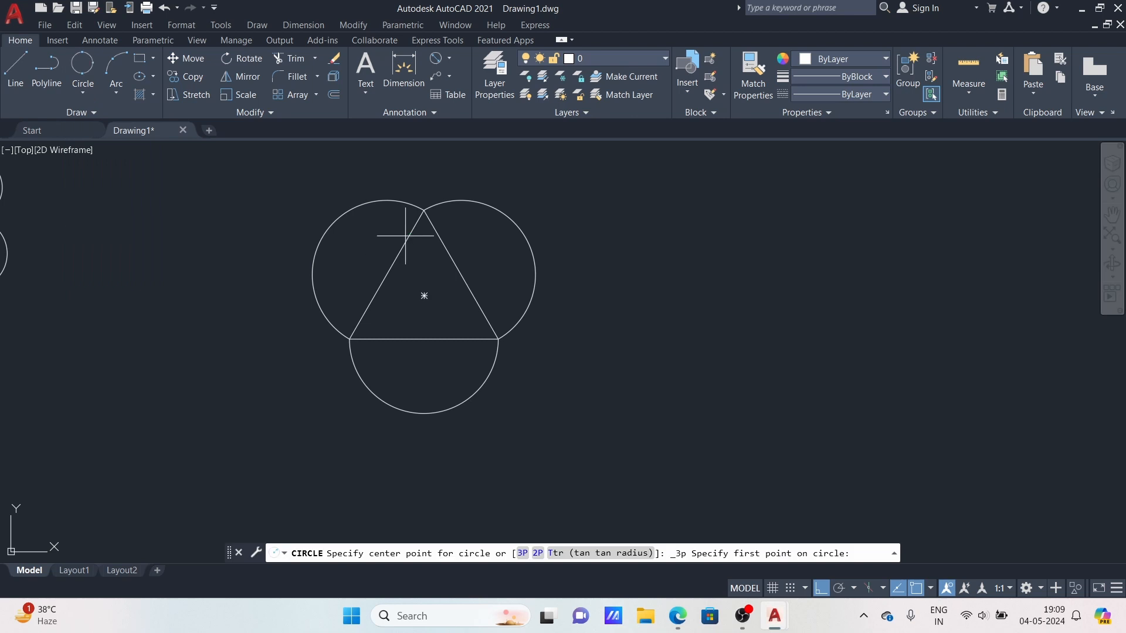
left_click(383, 279)
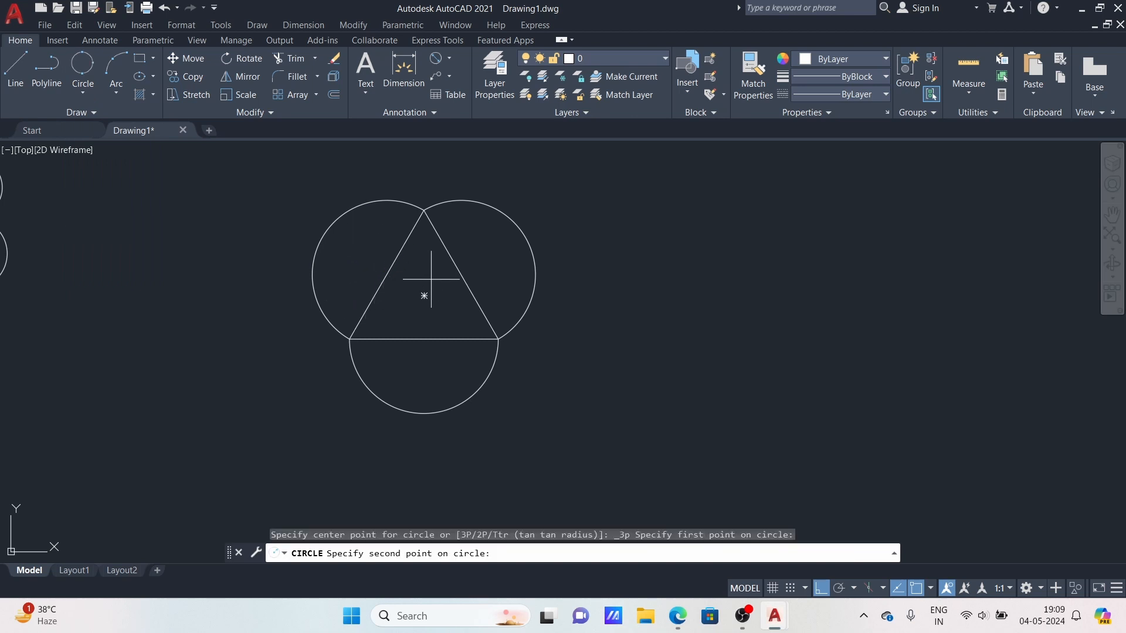
left_click(461, 273)
left_click(423, 338)
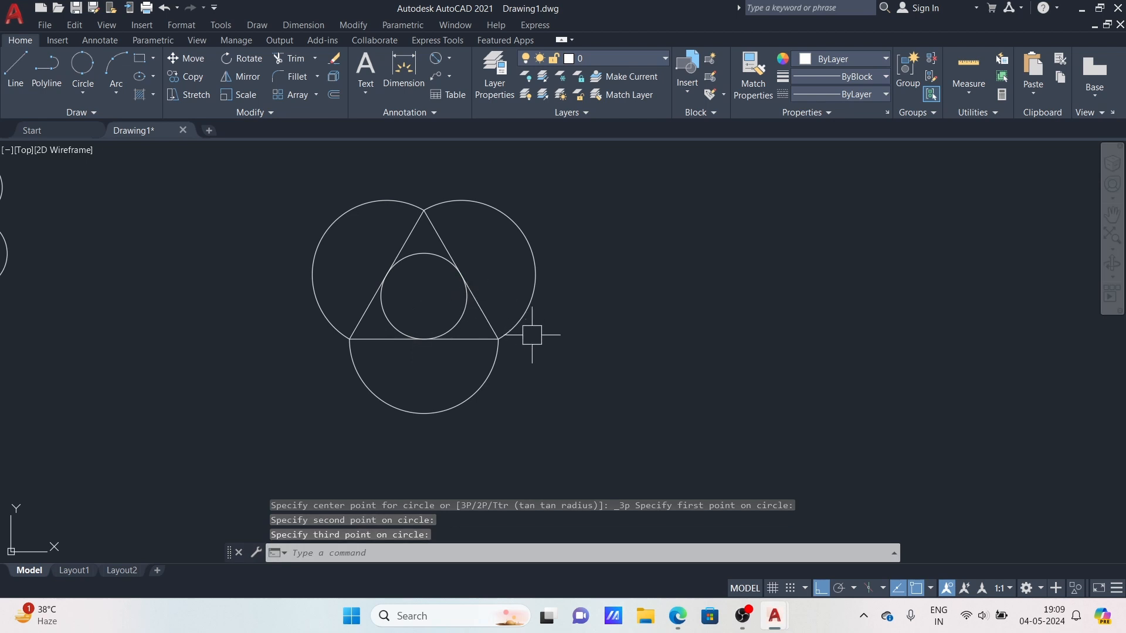
middle_click_drag(532, 335, 374, 365)
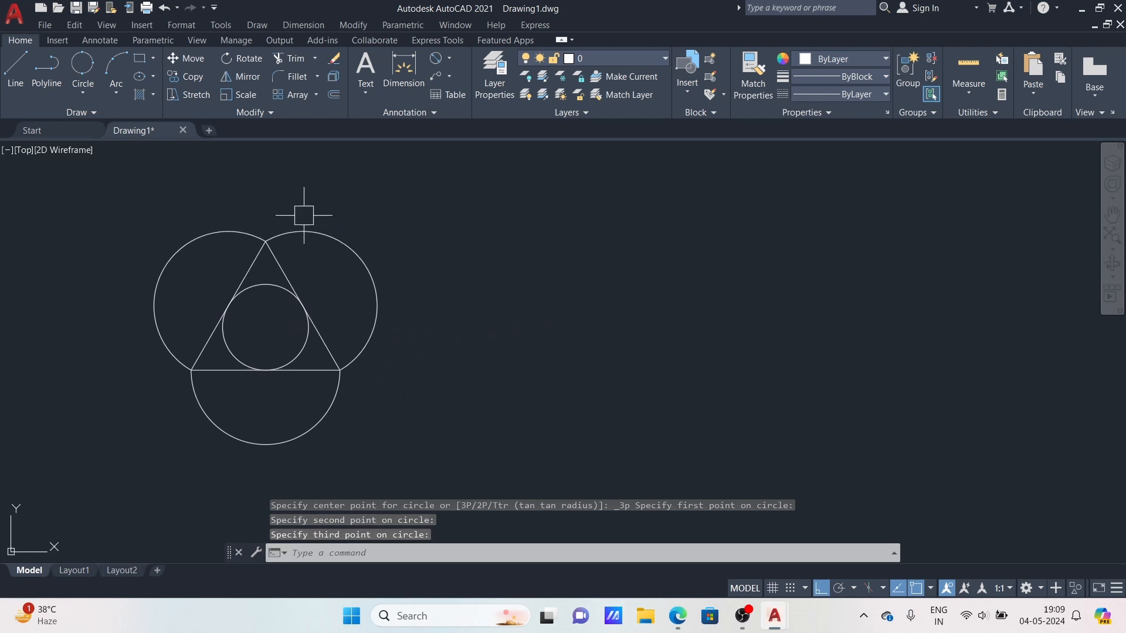
Step: Draw a circle with a radius of about 50 in the empty area to the right of the triangle figure
mouse_move(674, 340)
middle_mouse_down()
mouse_move(465, 367)
mouse_move(433, 357)
middle_mouse_up()
left_click(88, 91)
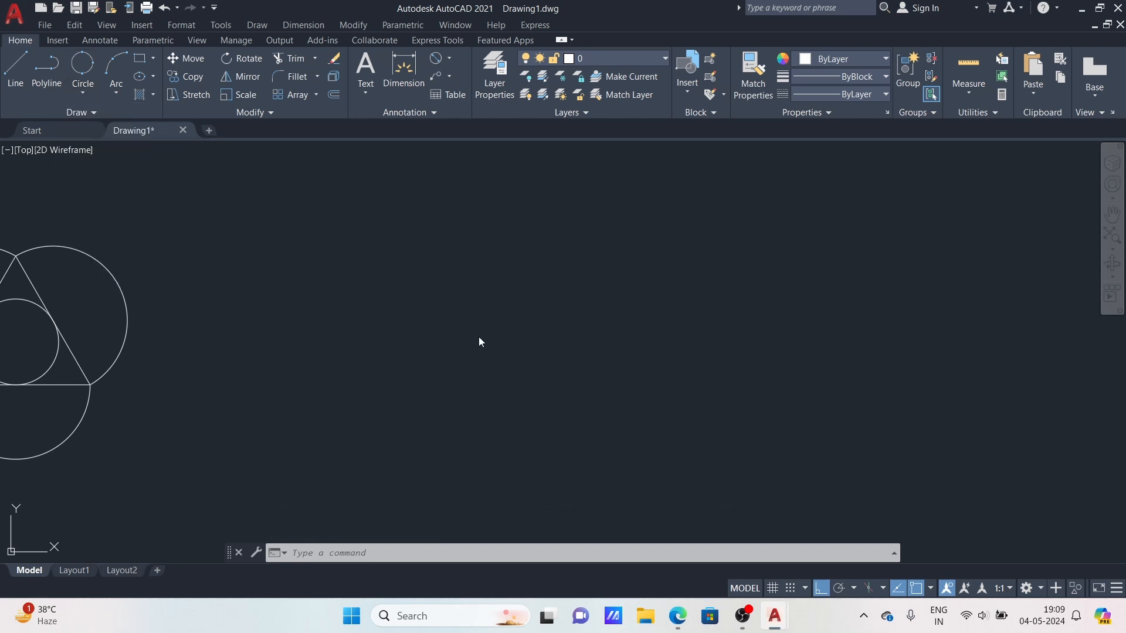
type("c")
key("Return")
left_click(573, 243)
left_click(577, 297)
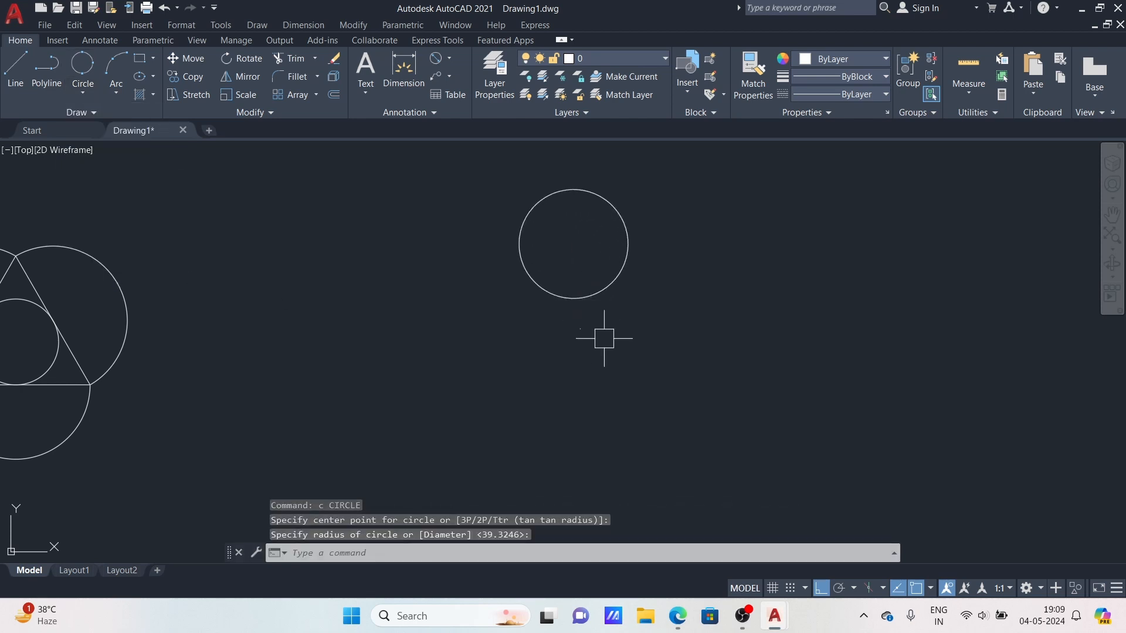
Step: Draw a larger circle with a radius of about 97 directly below the small circle, vertically aligned with its centre
type("c")
key("Return")
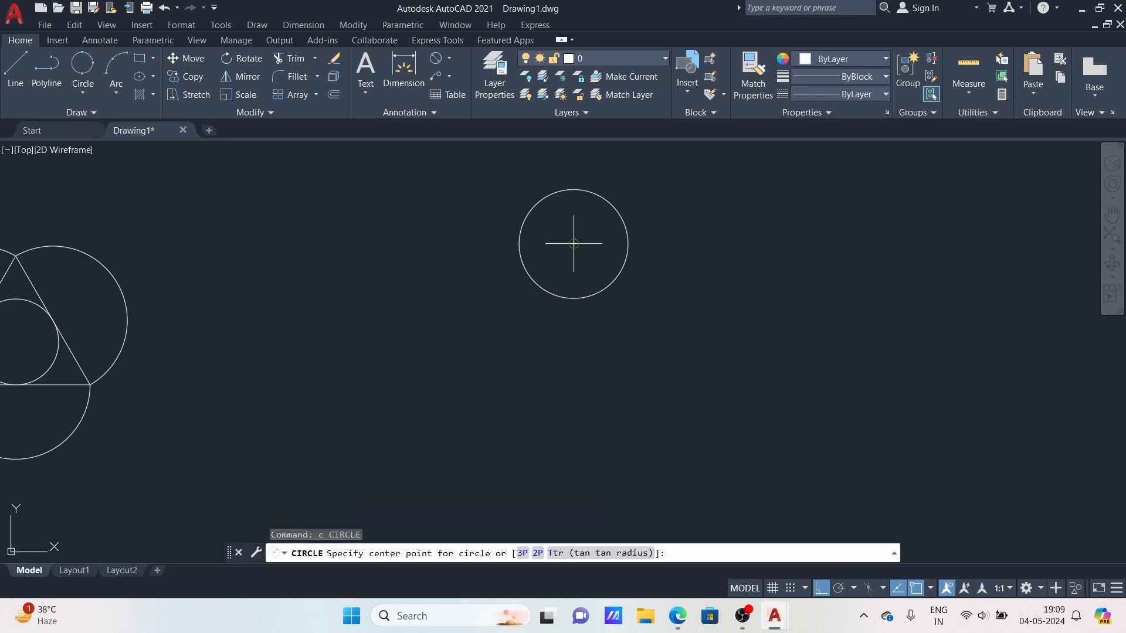
left_click(573, 485)
left_click(674, 516)
scroll(584, 442, "down", 2)
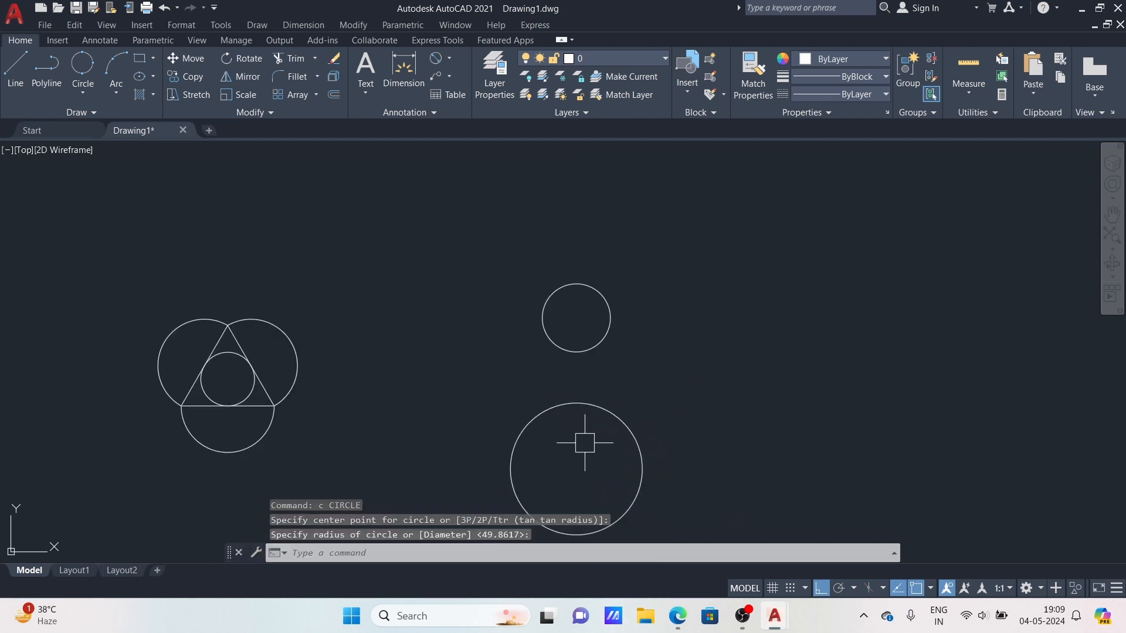
Step: Draw a Tan, Tan, Radius circle of radius 150 tangent to the right sides of the small and large circles
middle_click_drag(584, 443, 598, 387)
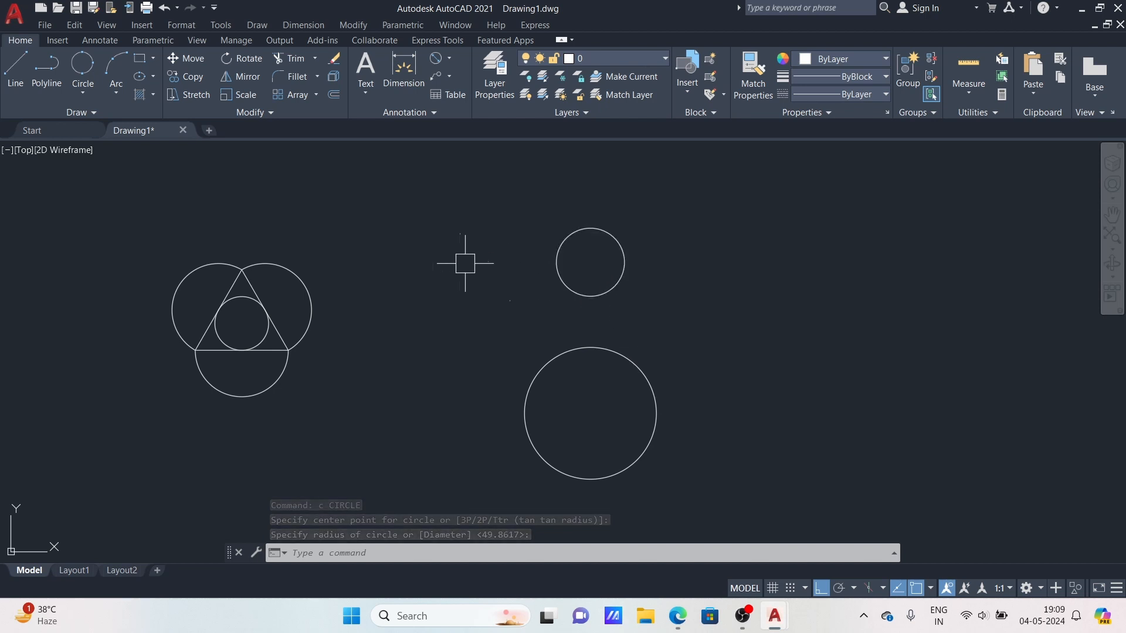
left_click(83, 92)
left_click(88, 239)
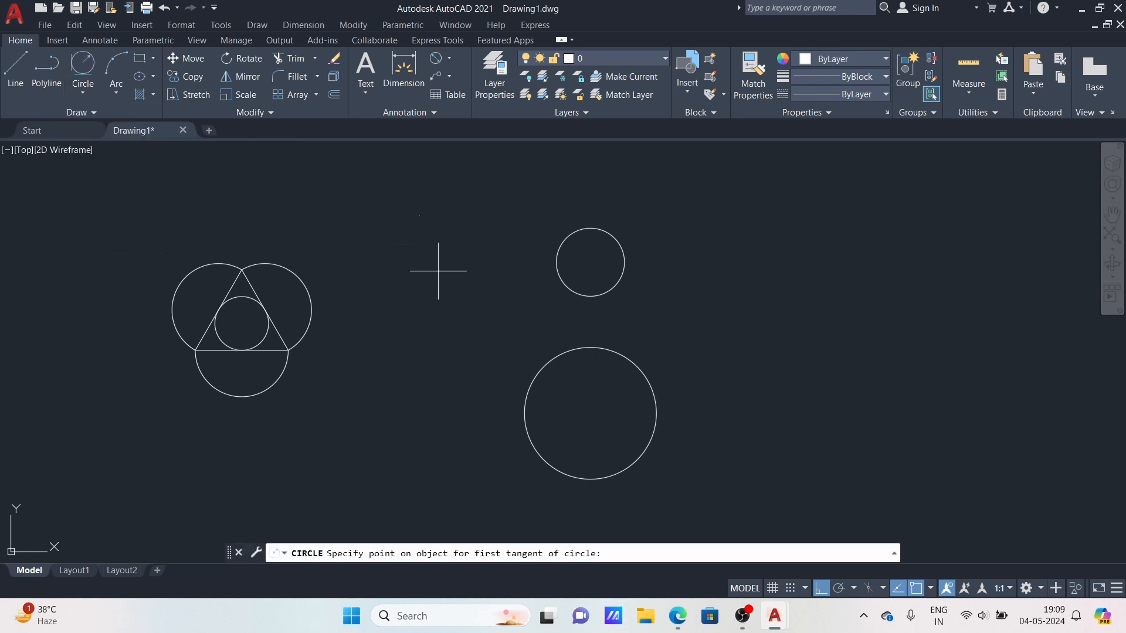
left_click(629, 255)
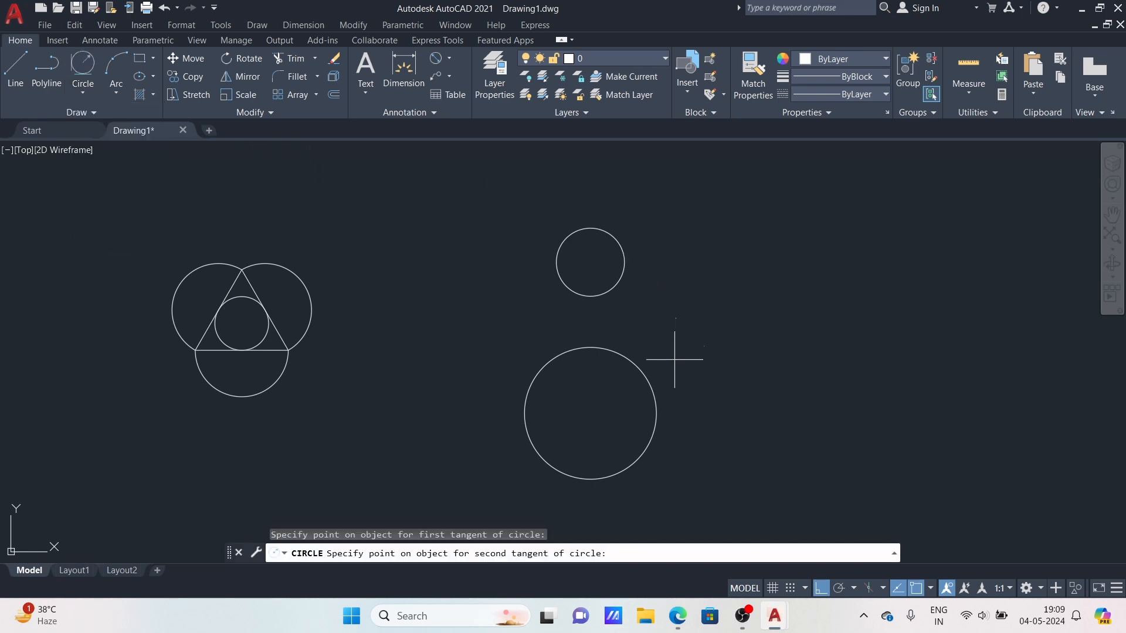
left_click(656, 396)
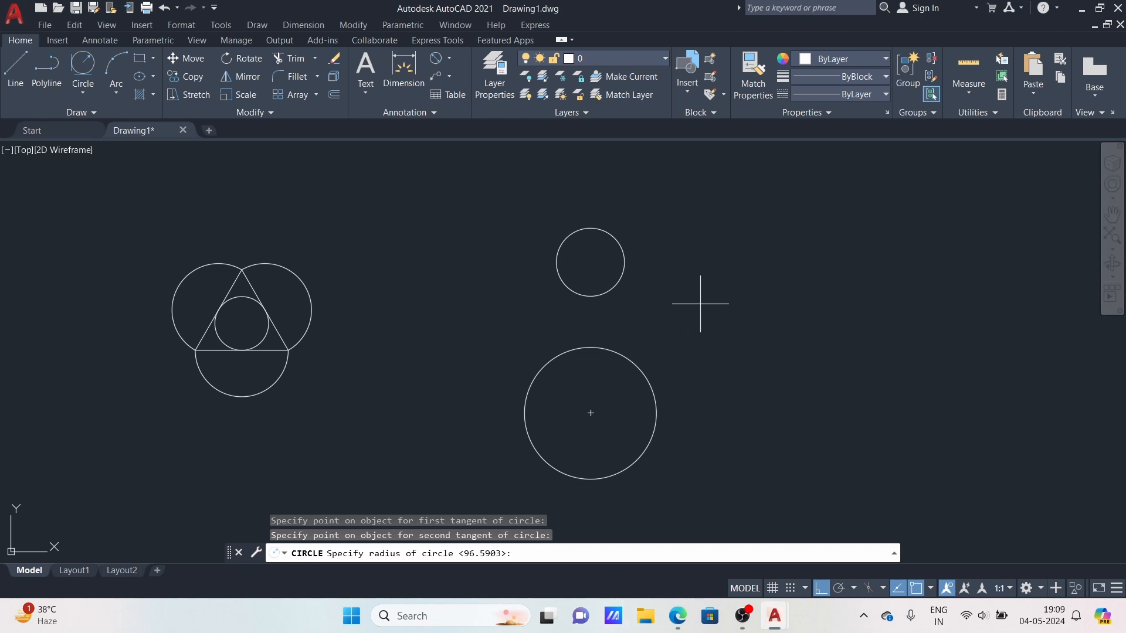
key("Return")
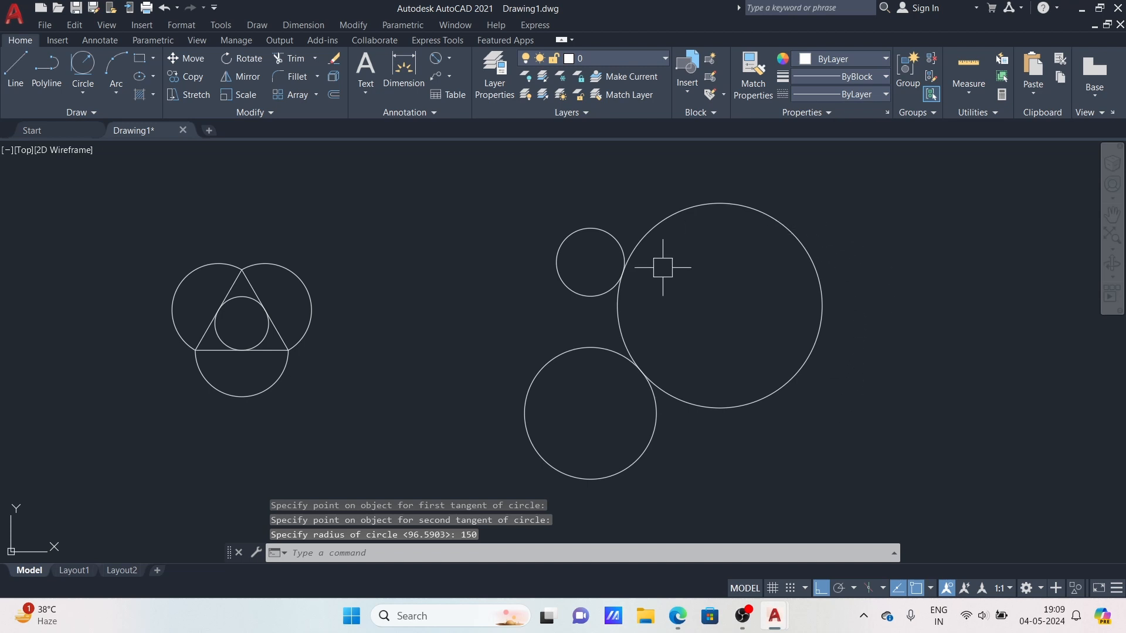
Step: Trim the outer part of the 150-radius circle, leaving the connecting arc on the right of the two circles
scroll(613, 267, "up", 10)
scroll(669, 305, "down", 12)
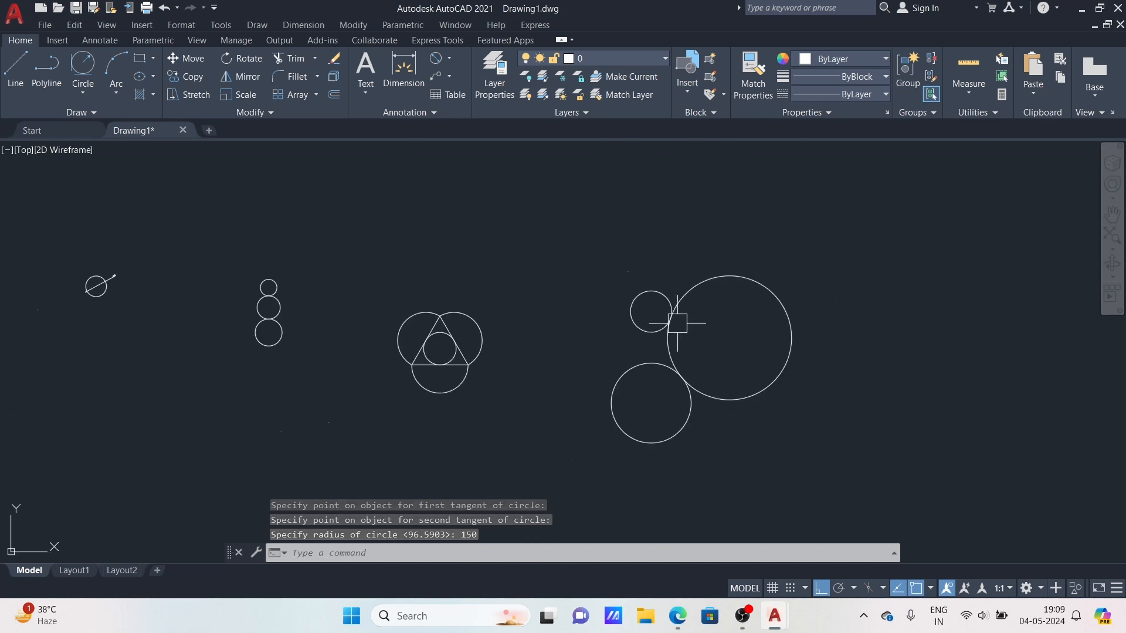
scroll(728, 346, "up", 2)
mouse_move(729, 347)
middle_mouse_down()
mouse_move(621, 410)
mouse_move(621, 393)
middle_mouse_up()
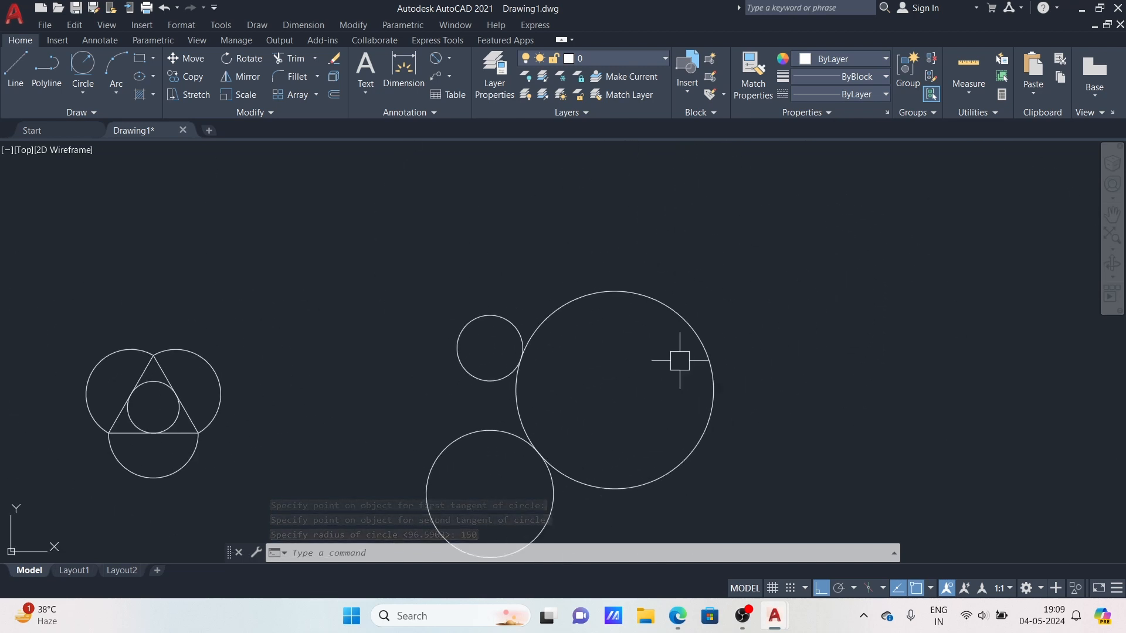
type("tr")
key("Return")
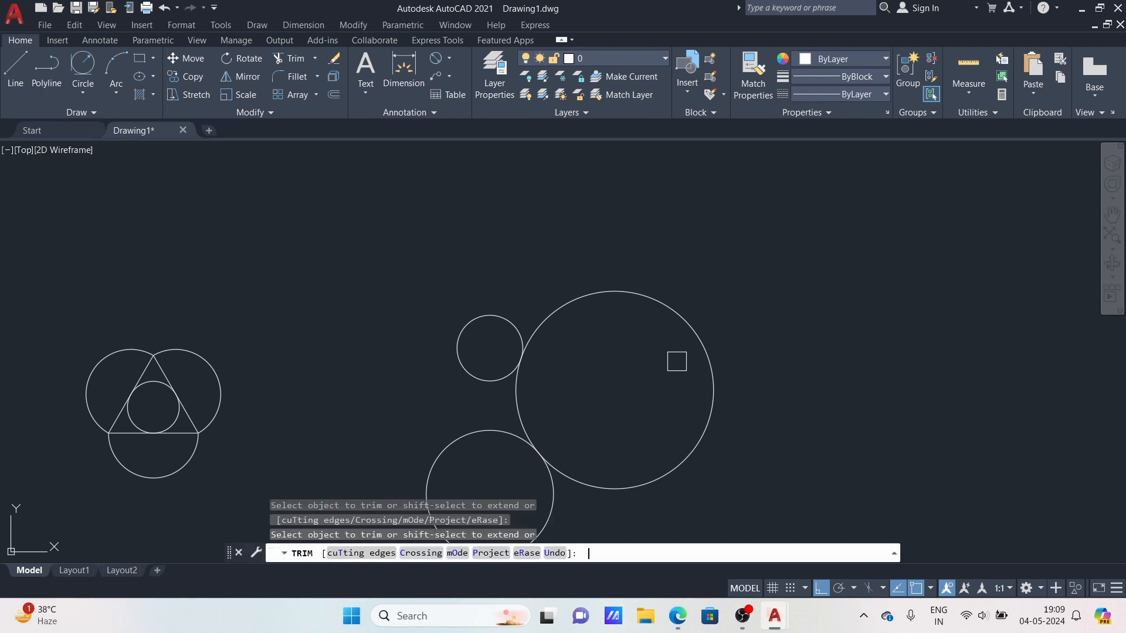
left_click(714, 373)
mouse_move(608, 406)
middle_mouse_down()
mouse_move(528, 346)
mouse_move(424, 370)
middle_mouse_up()
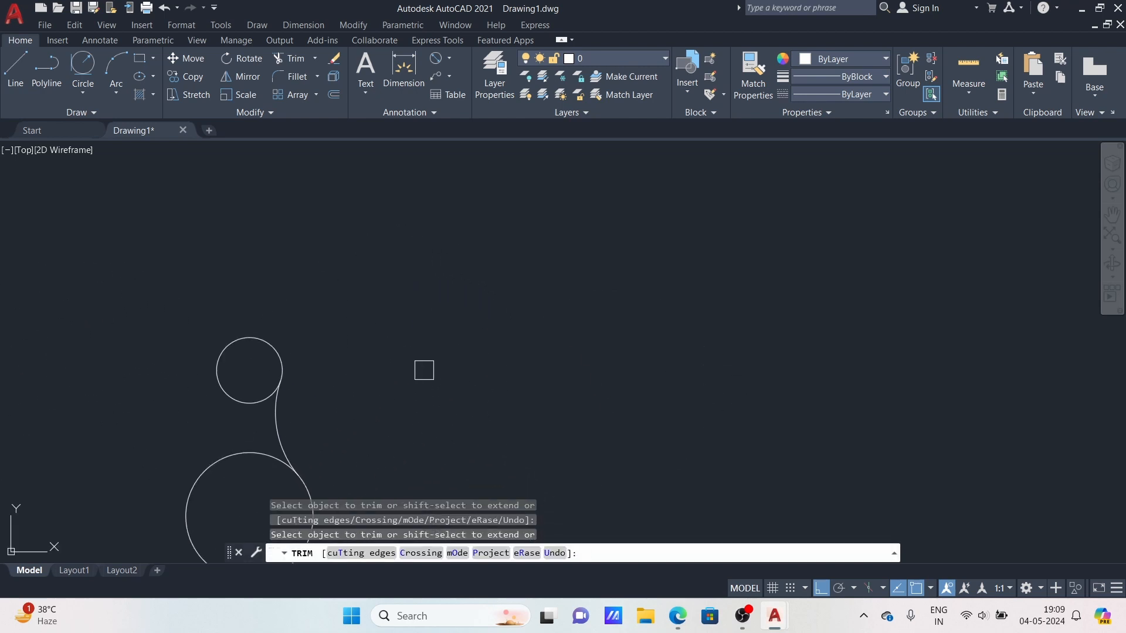
key("Escape")
Step: Draw a Tan, Tan, Radius circle of radius 150 tangent to the left sides of the small and large circles
middle_click_drag(317, 378, 665, 301)
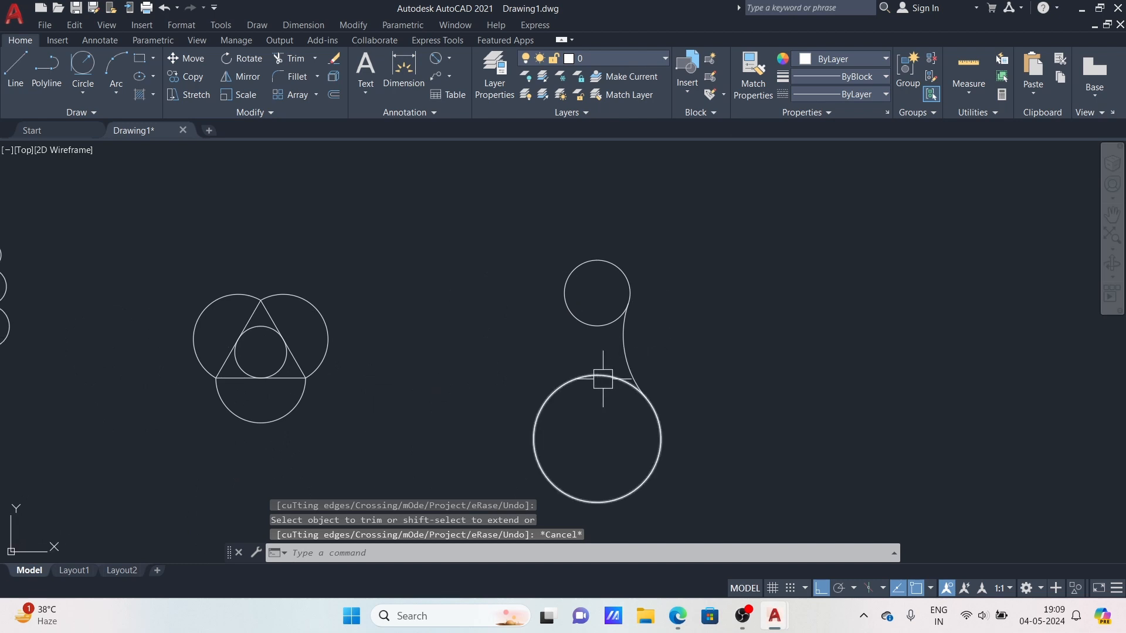
left_click(83, 92)
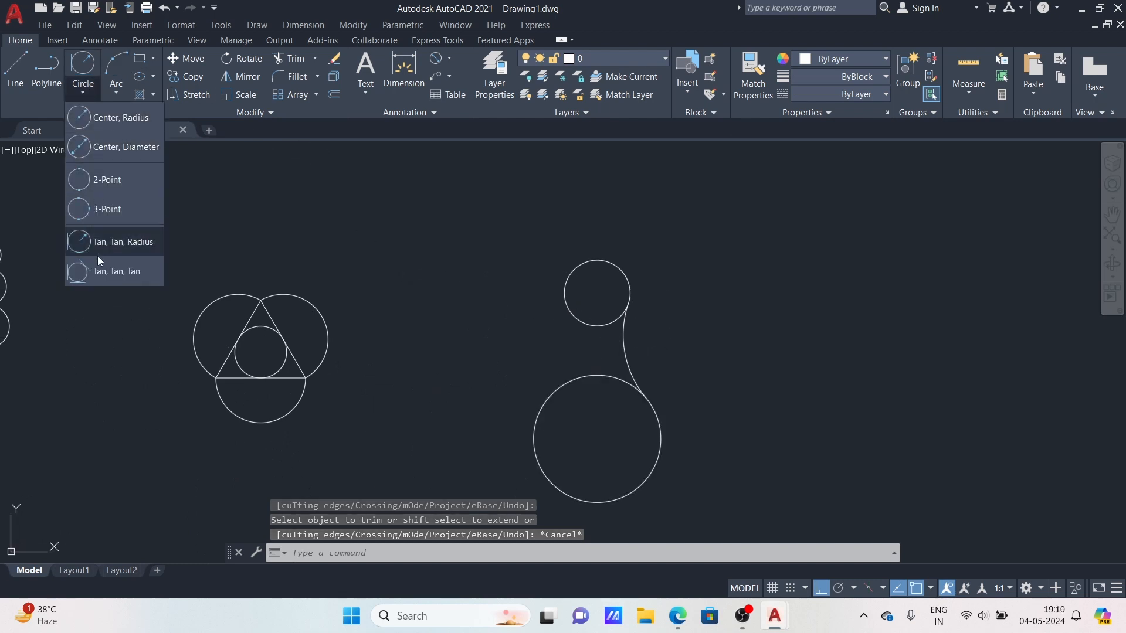
left_click(371, 276)
type("c")
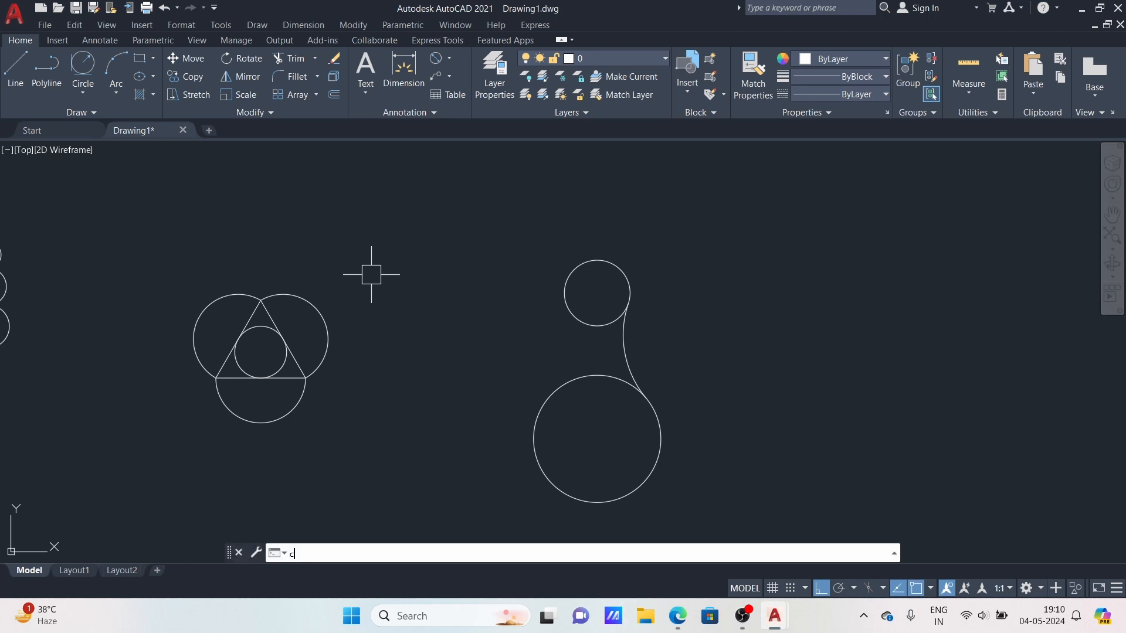
key("Return")
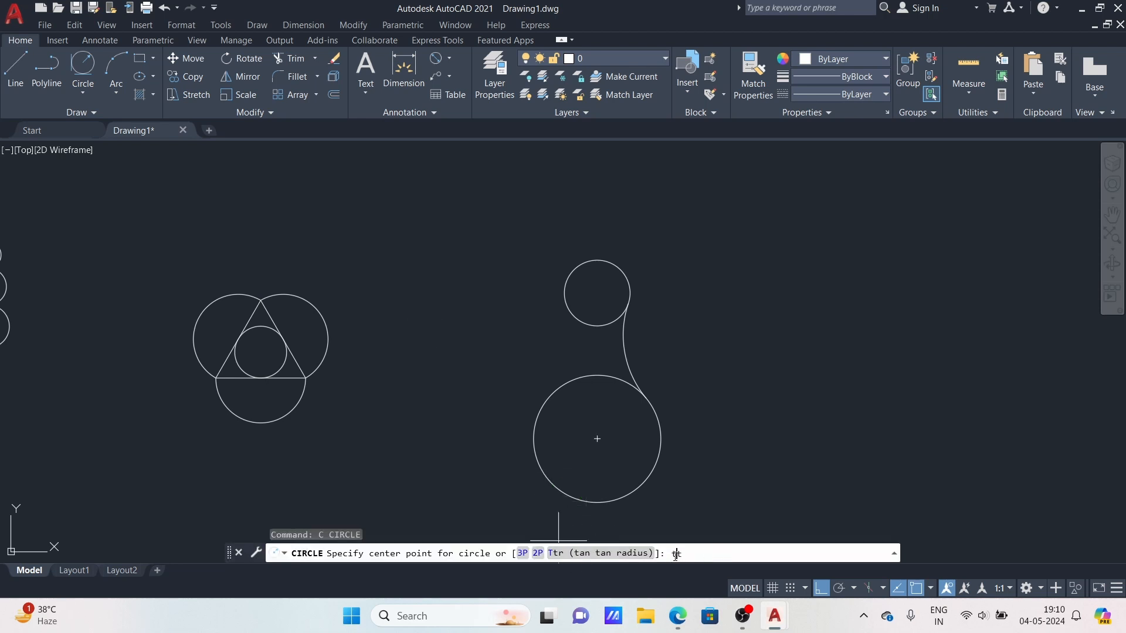
type("ttr")
key("Return")
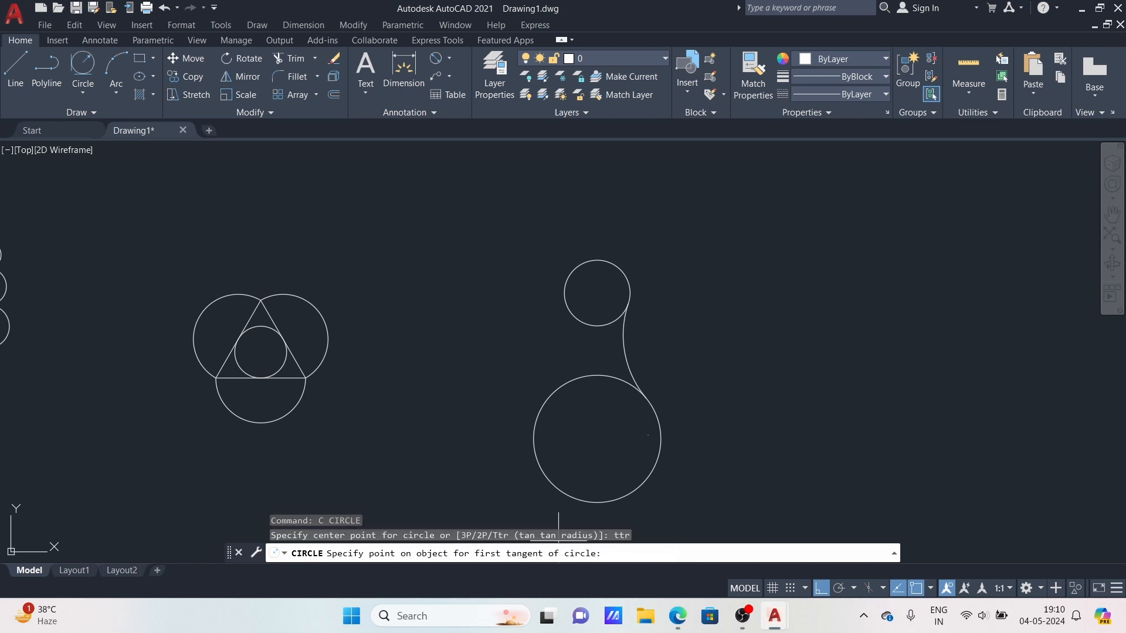
left_click(566, 288)
left_click(546, 398)
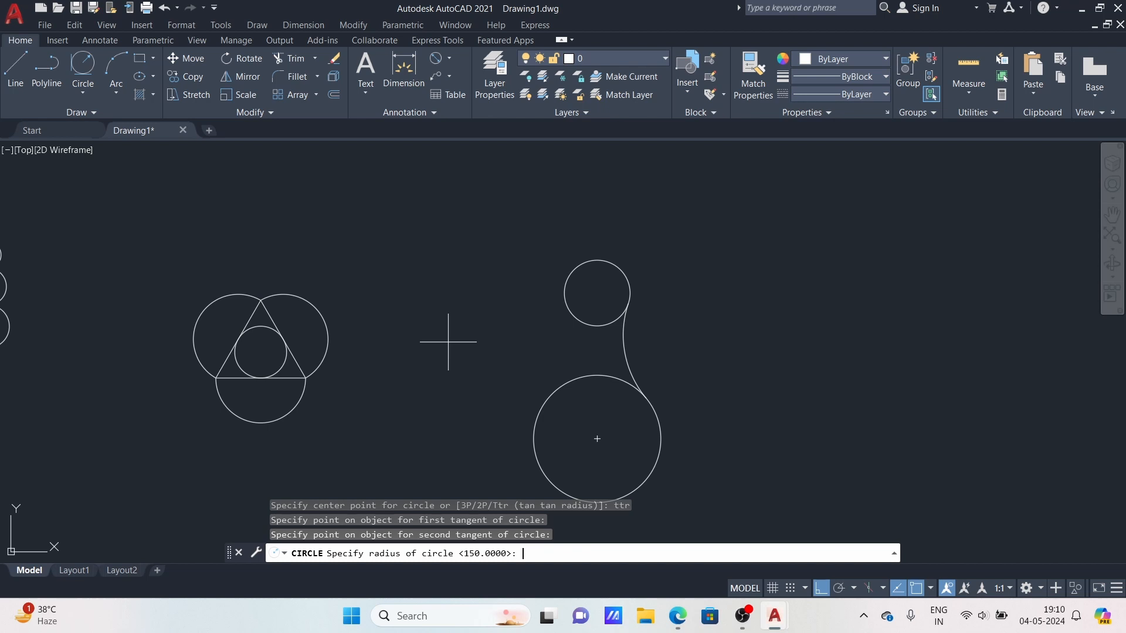
key("Return")
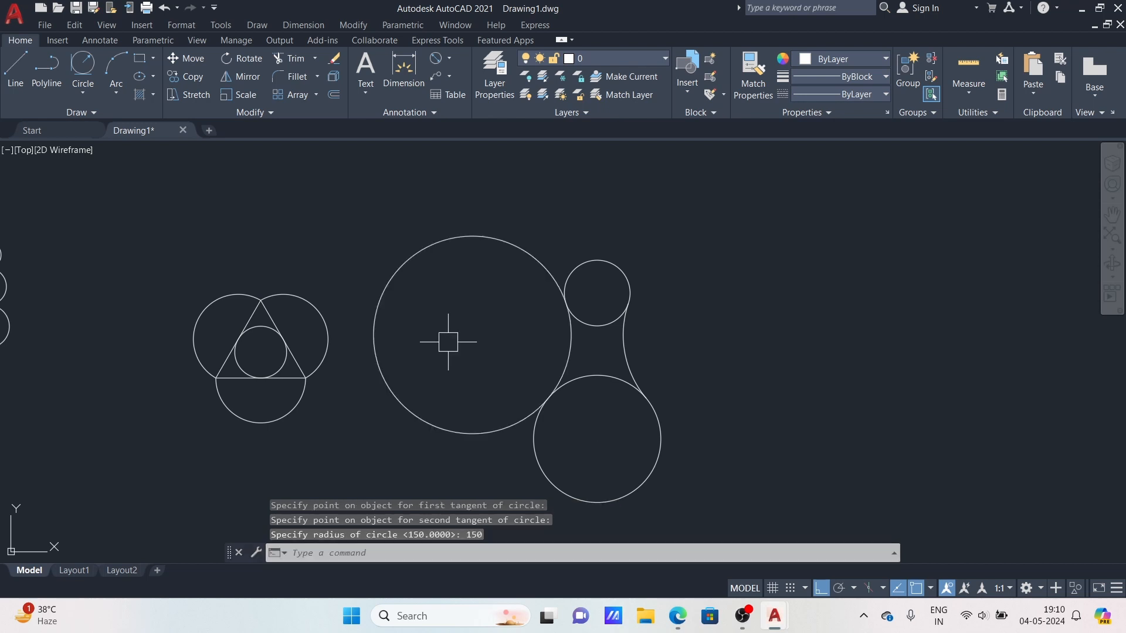
Step: Trim the outer part of the left tangent circle, leaving only the arc that joins the two circles
key("Escape")
type("t")
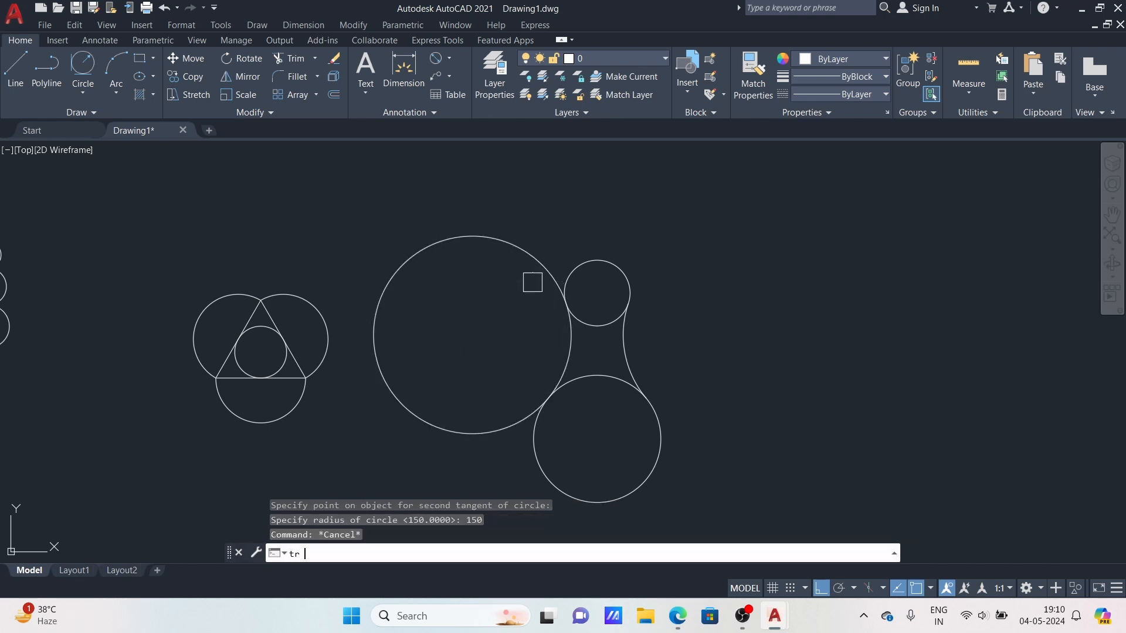
type("r")
key("Return")
left_click(376, 285)
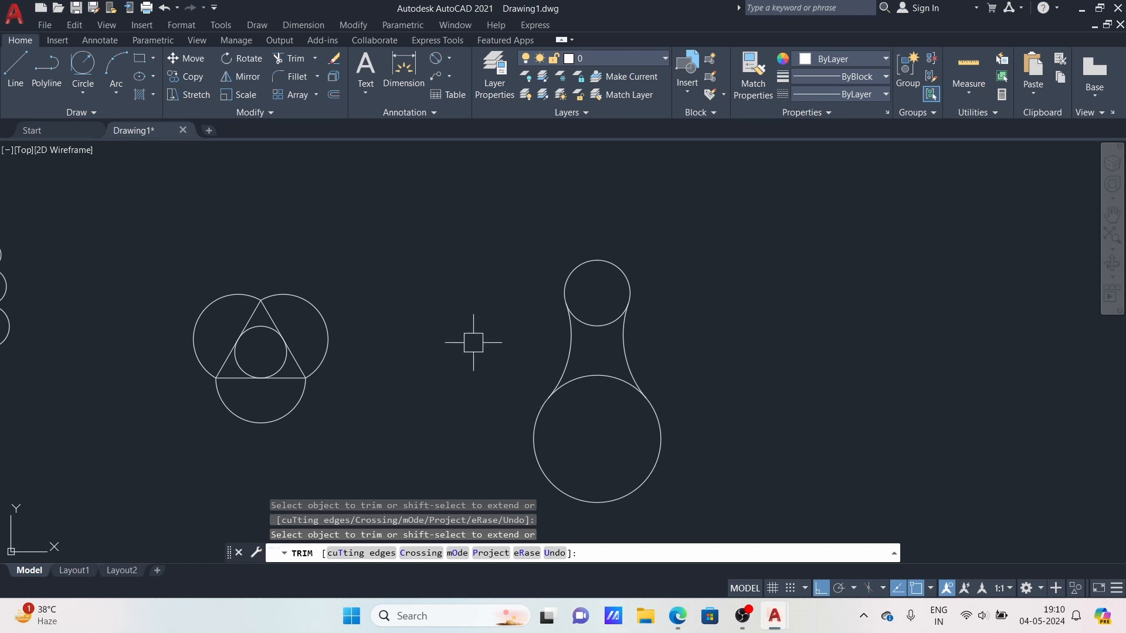
key("Escape")
Step: Draw a Tan, Tan, Tan circle tangent to the triangle figure's right lobe and the left sides of the small and large circles
middle_click_drag(408, 265, 384, 338)
left_click(82, 94)
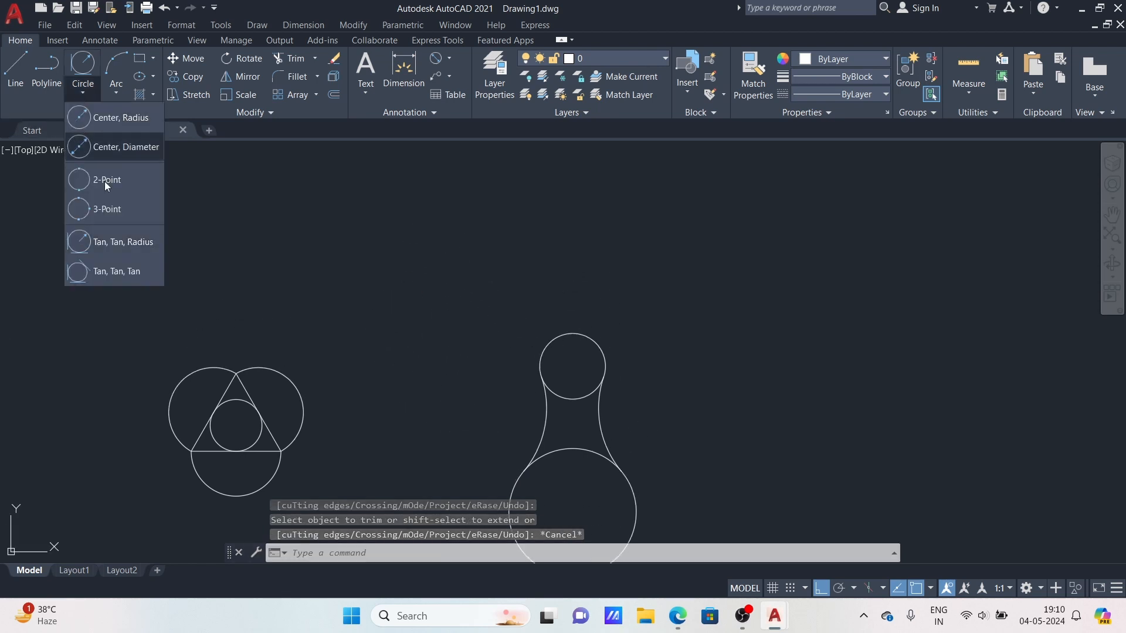
left_click(116, 272)
middle_click_drag(367, 340, 386, 240)
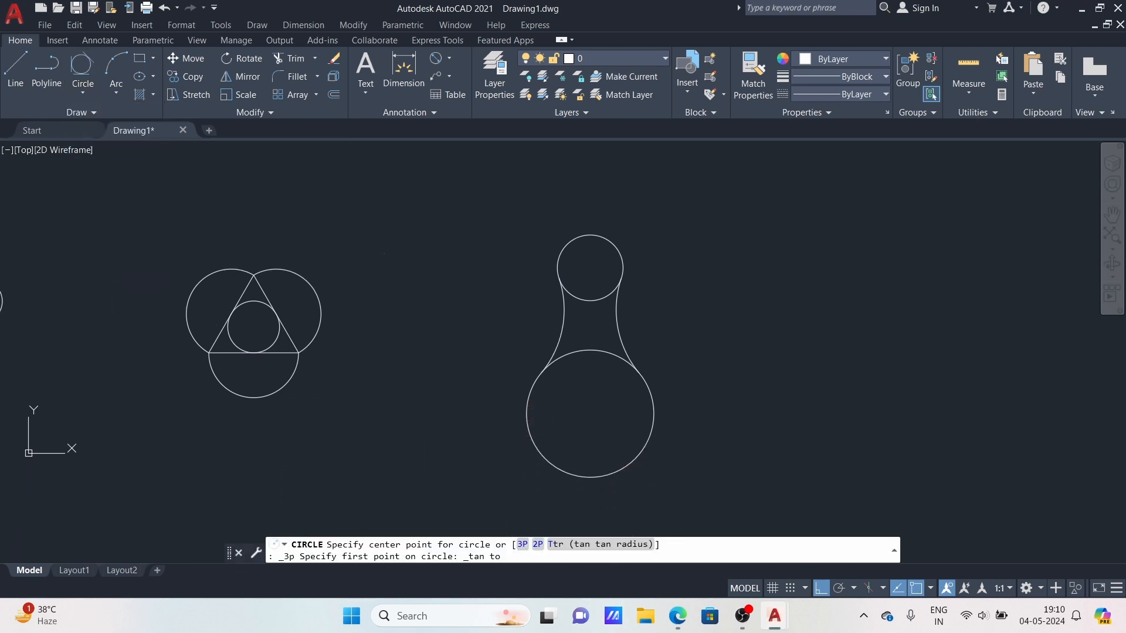
left_click(314, 281)
left_click(550, 268)
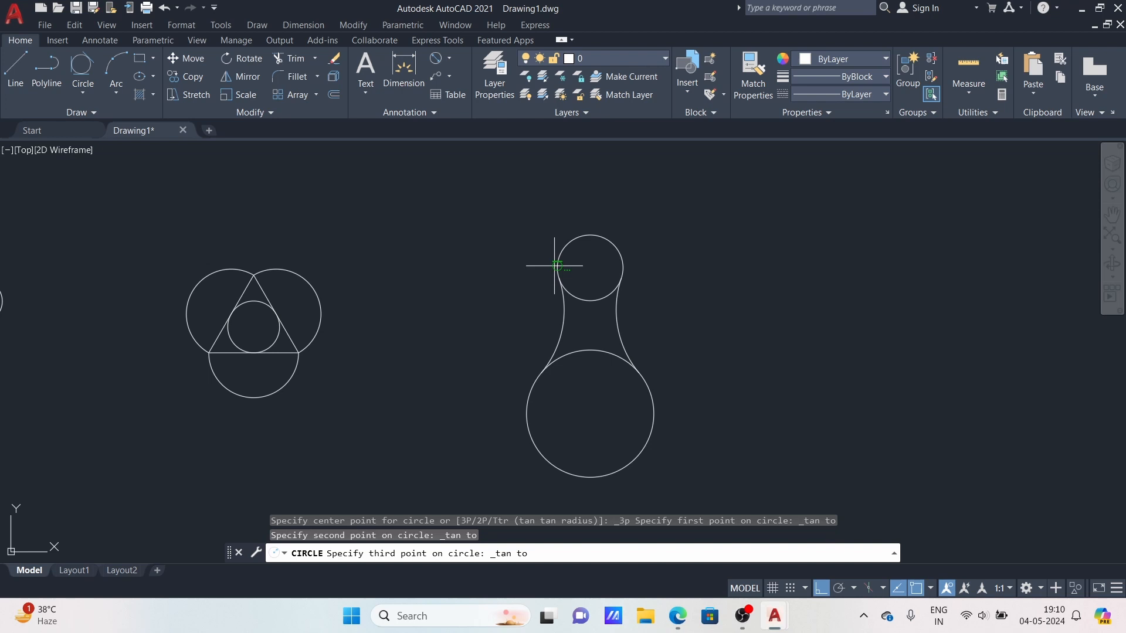
left_click(526, 441)
scroll(487, 355, "down", 1)
scroll(522, 329, "up", 3)
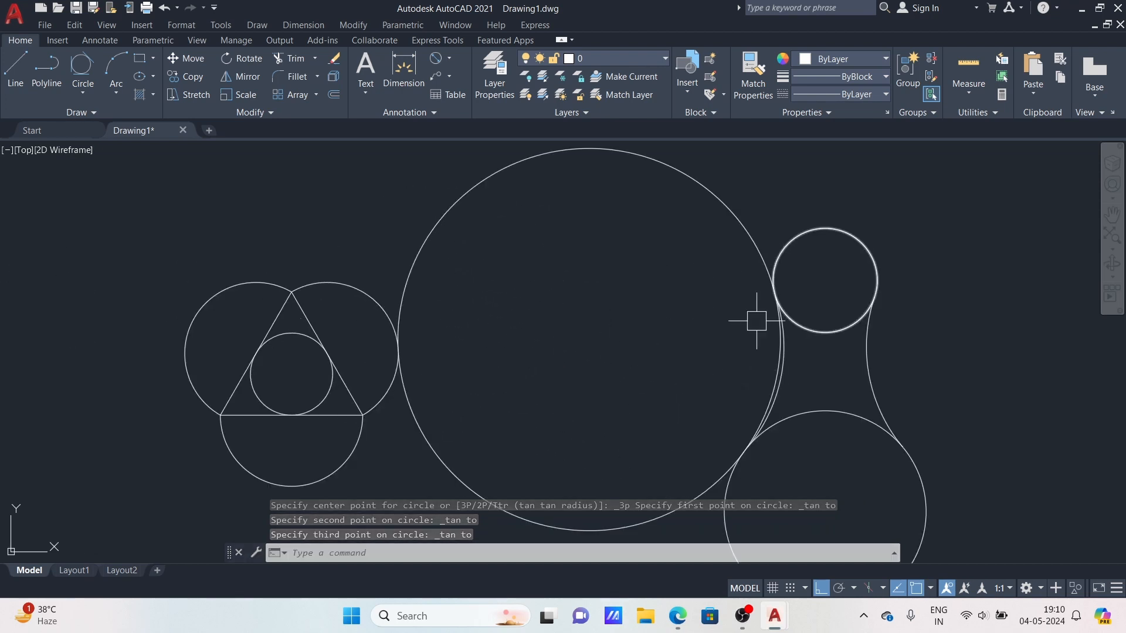
Step: Select all the drawn figures with a selection window around them
scroll(682, 323, "down", 4)
middle_click_drag(736, 335, 562, 315)
middle_click_drag(408, 337, 705, 330)
left_click(97, 193)
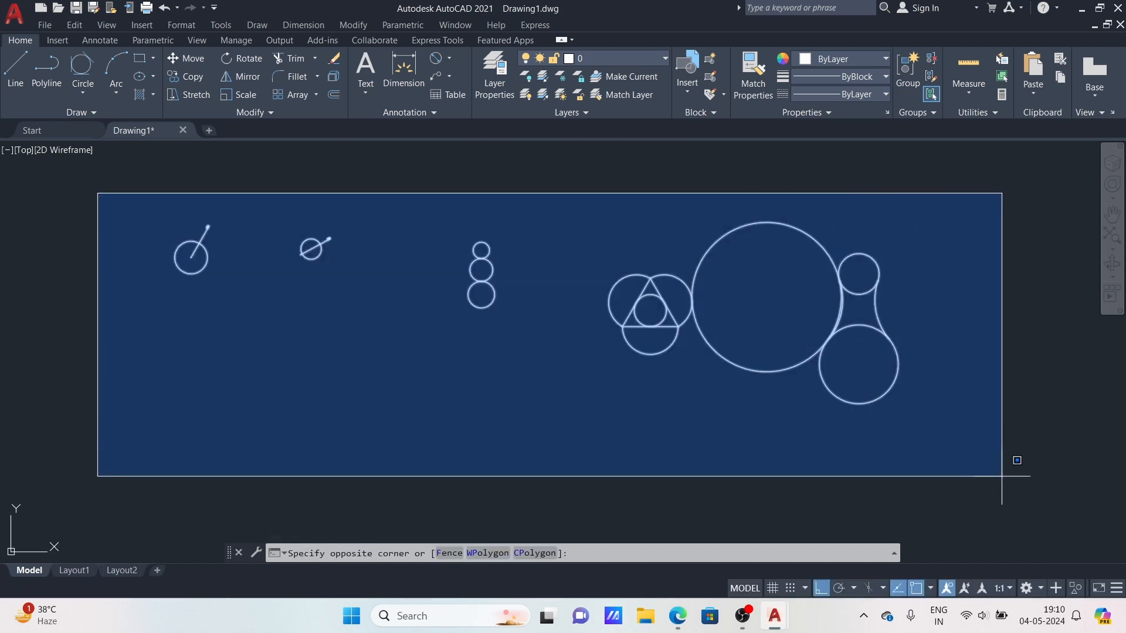